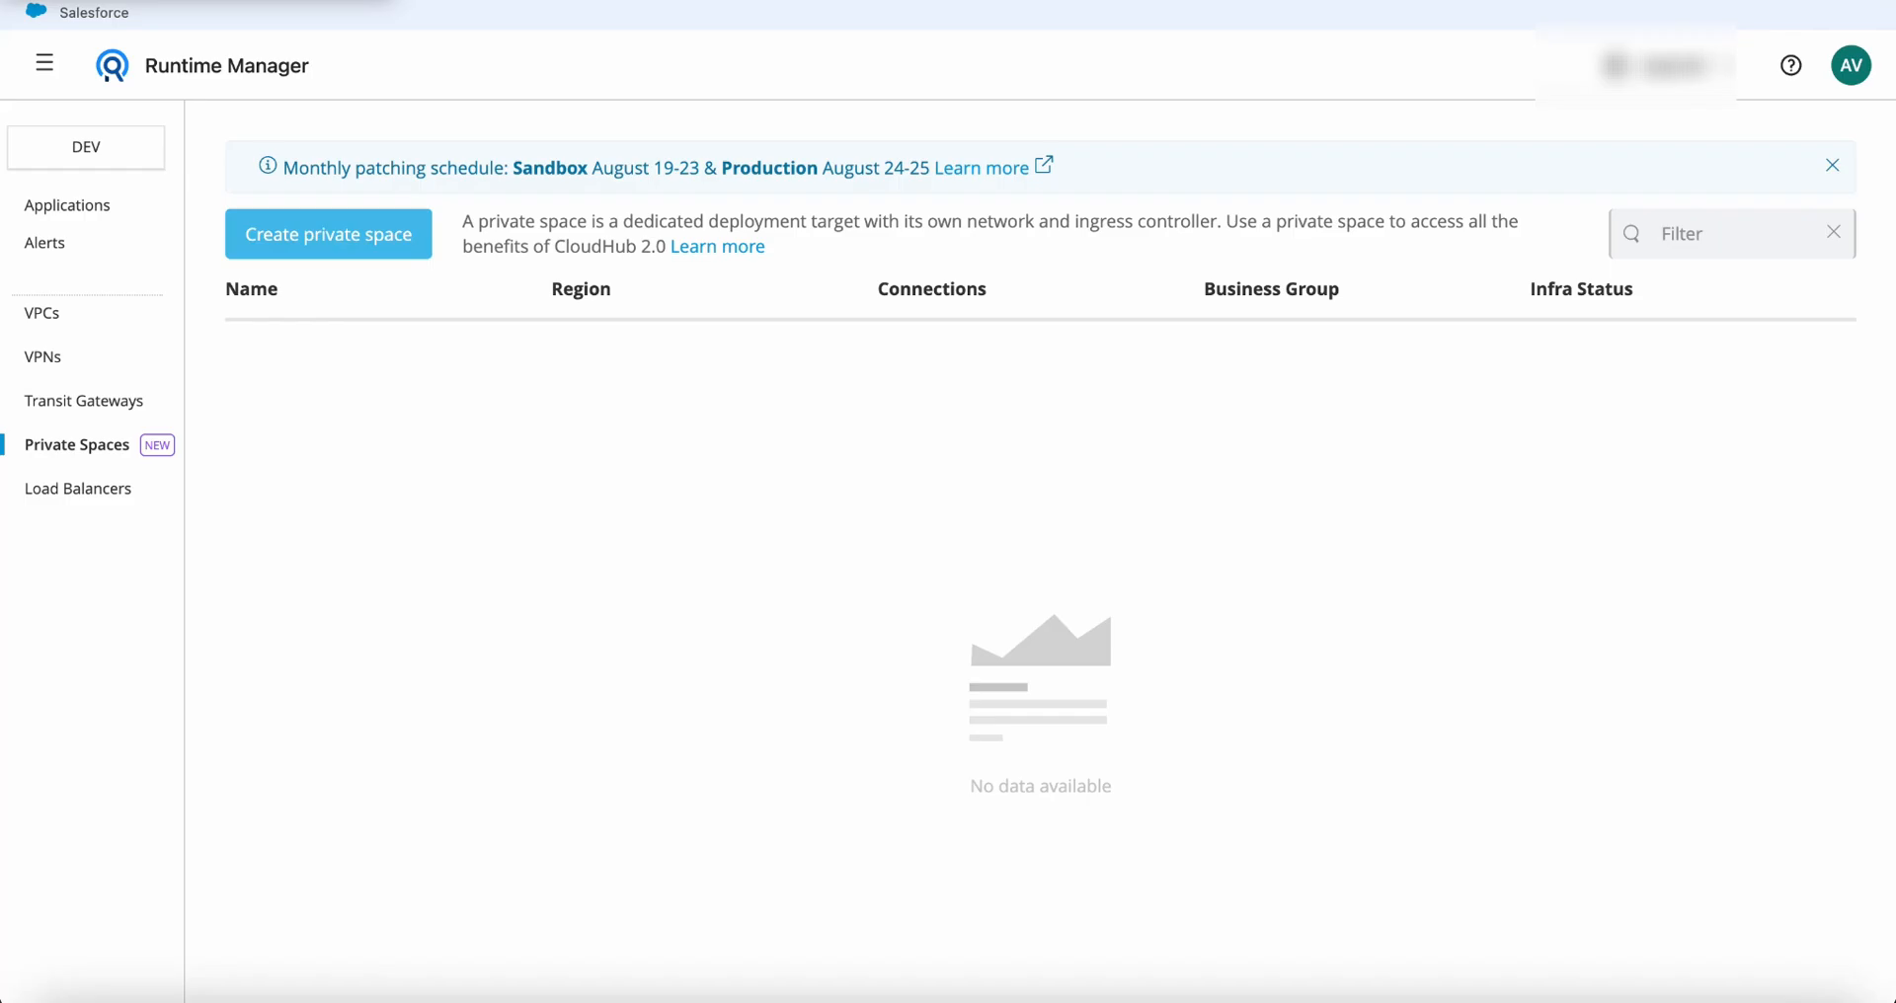
Create a private space named sap-private-space
left_click(328, 234)
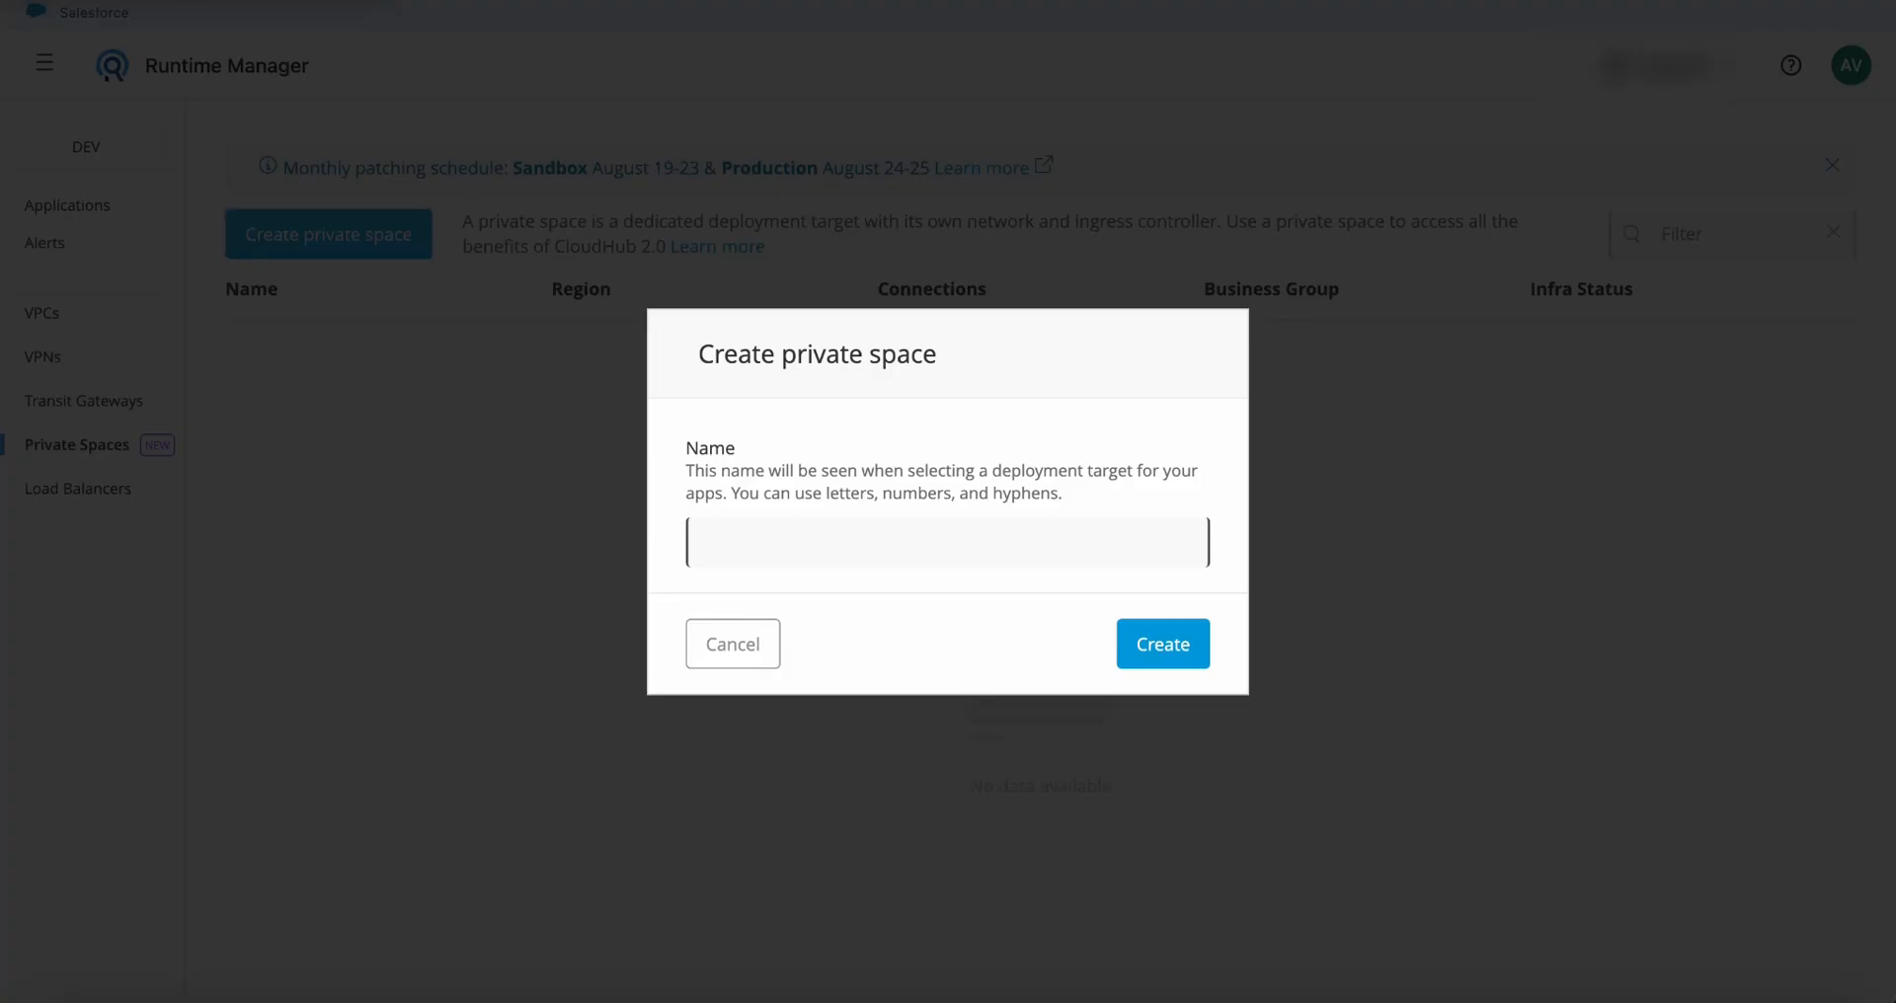
left_click(947, 542)
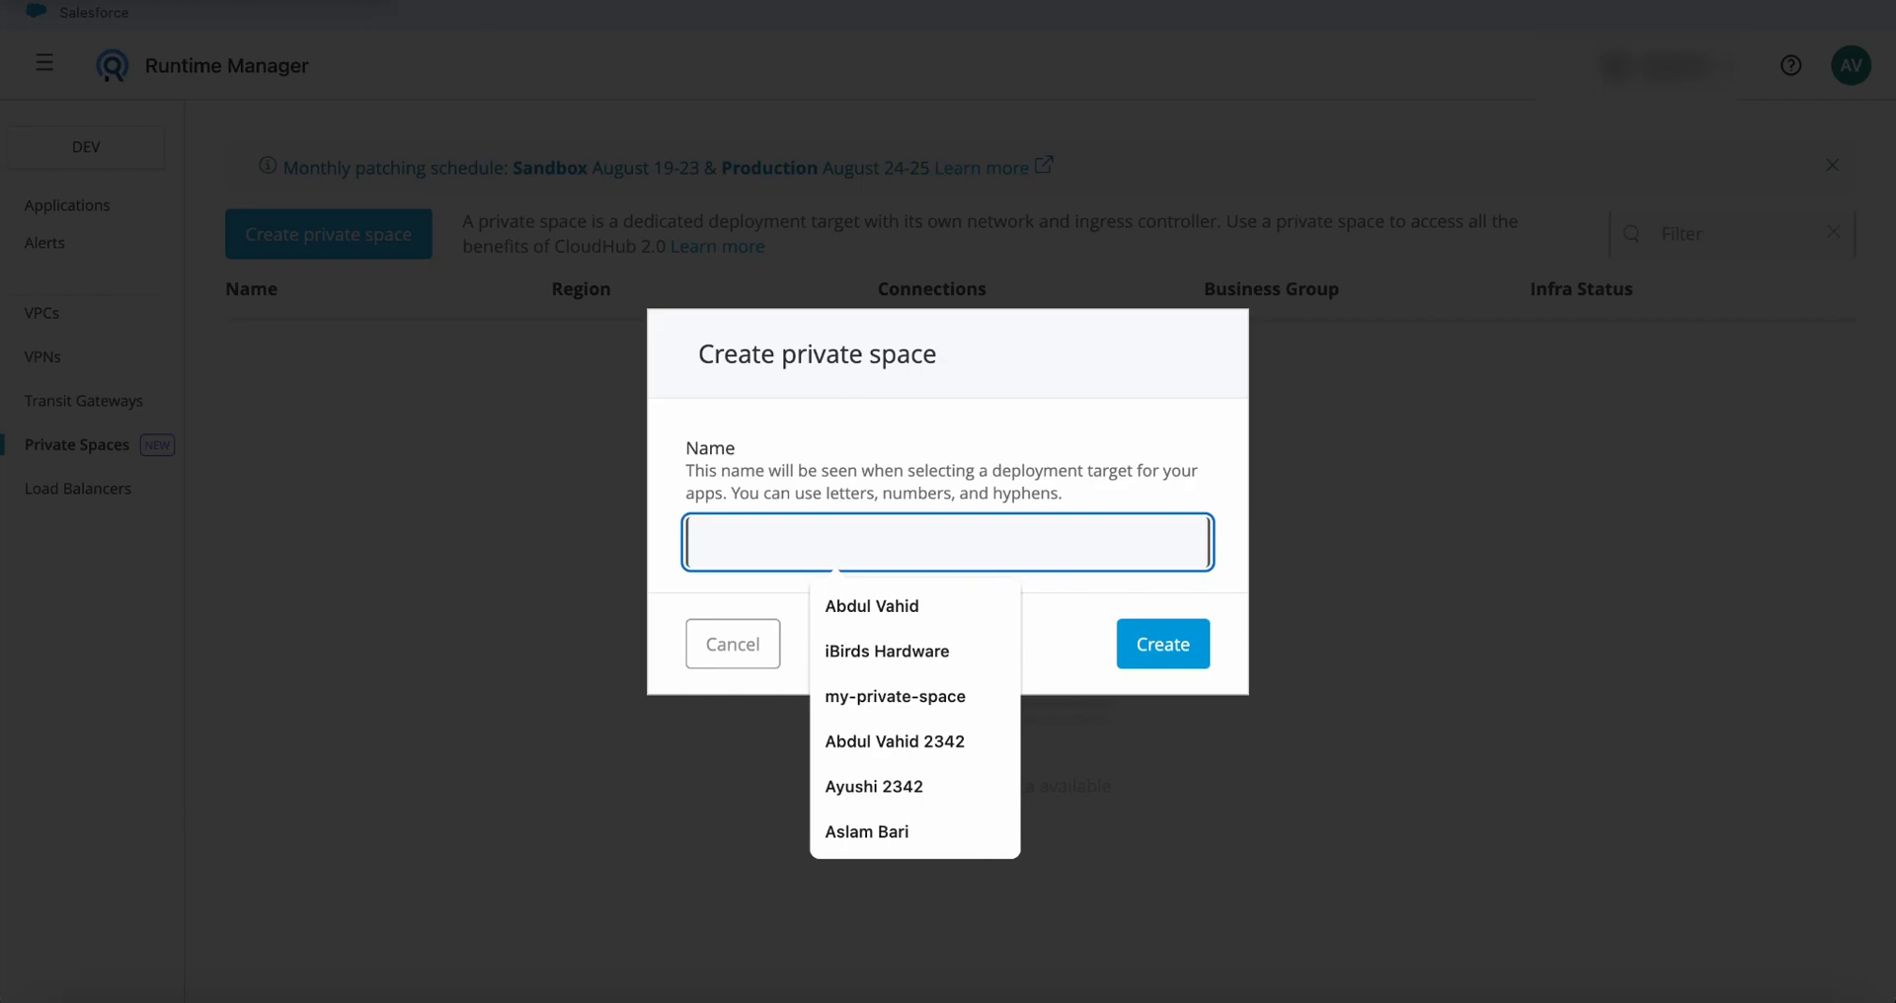
type("sap")
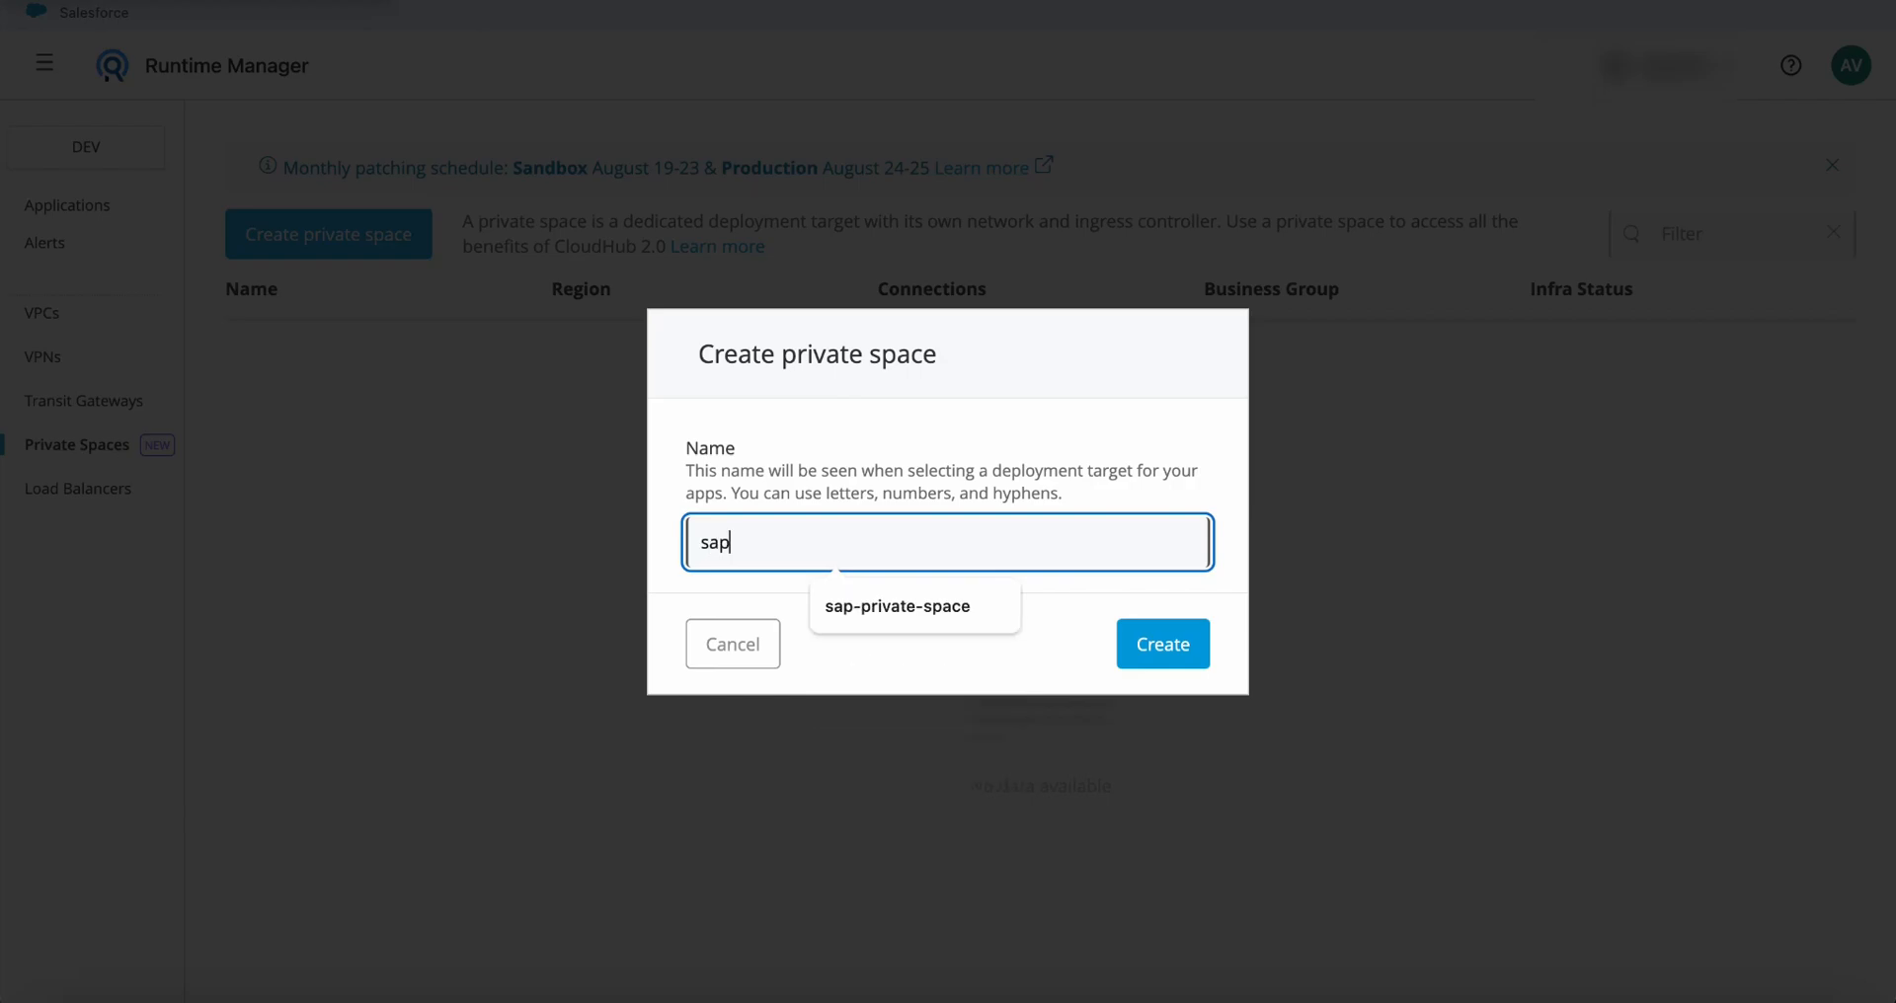
type("-")
key("BackSpace")
key("BackSpace")
key("BackSpace")
key("BackSpace")
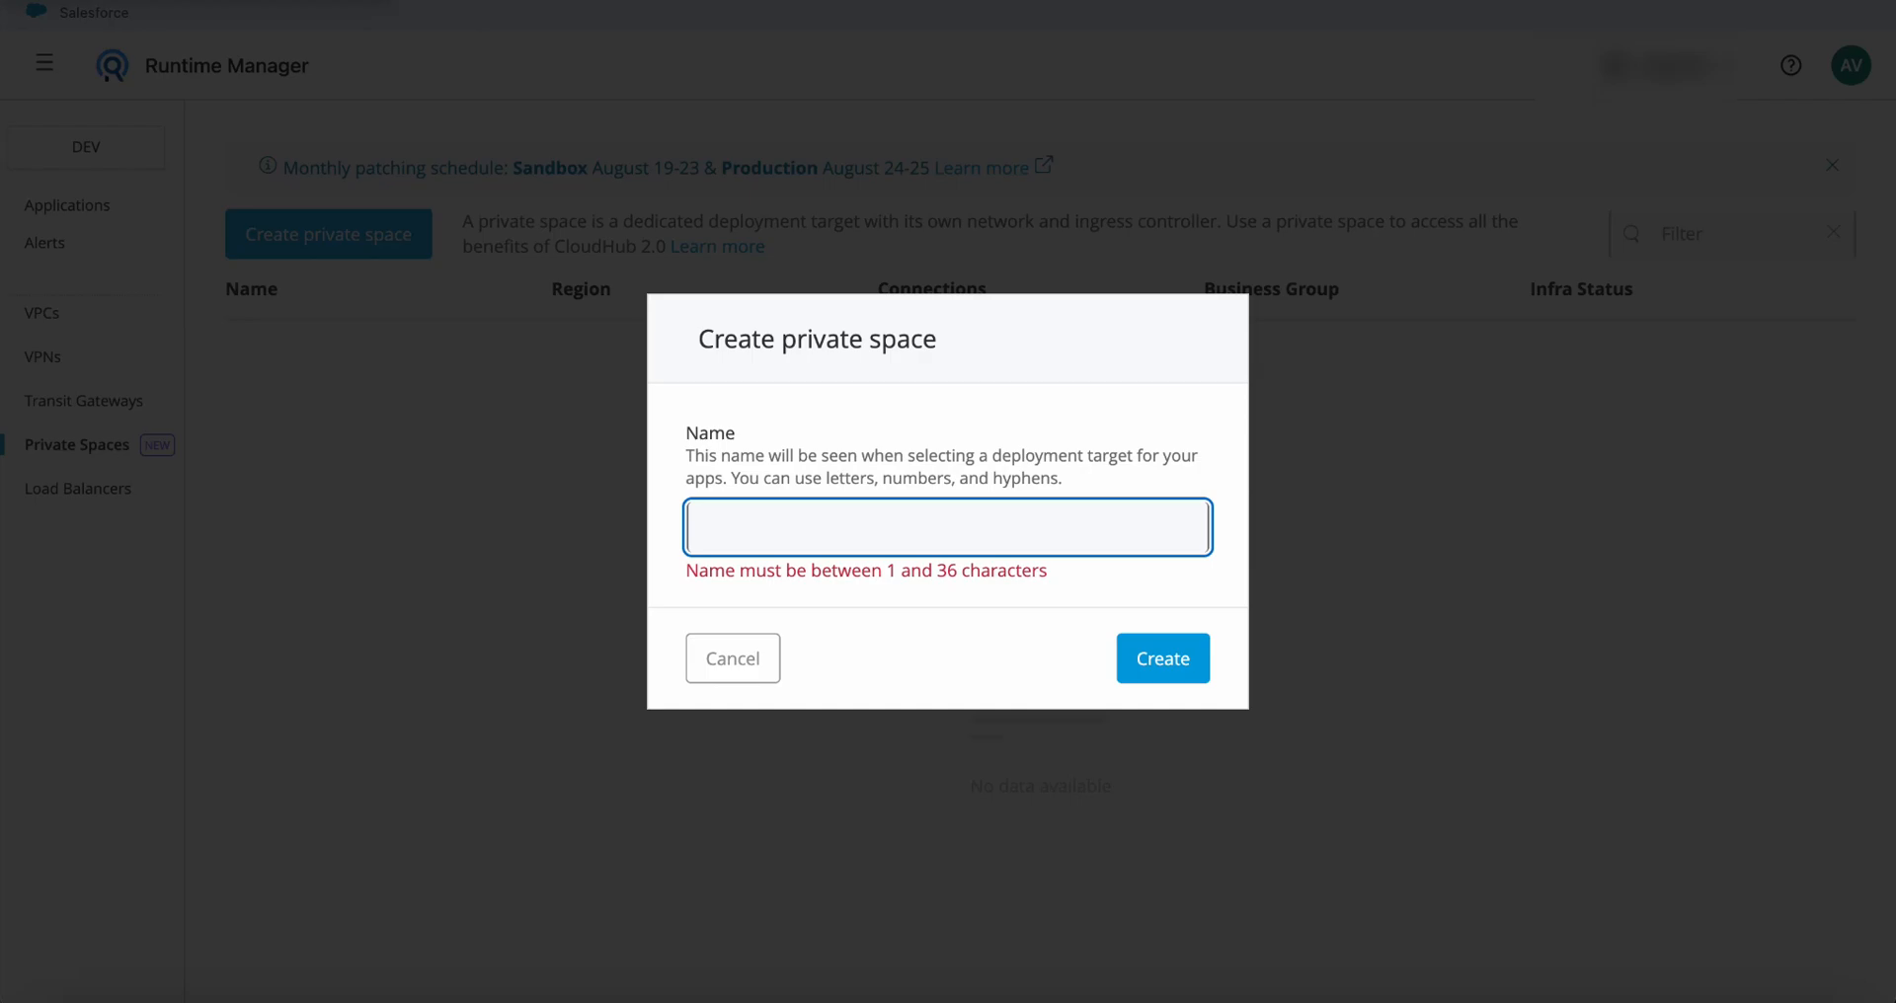
type("sap-")
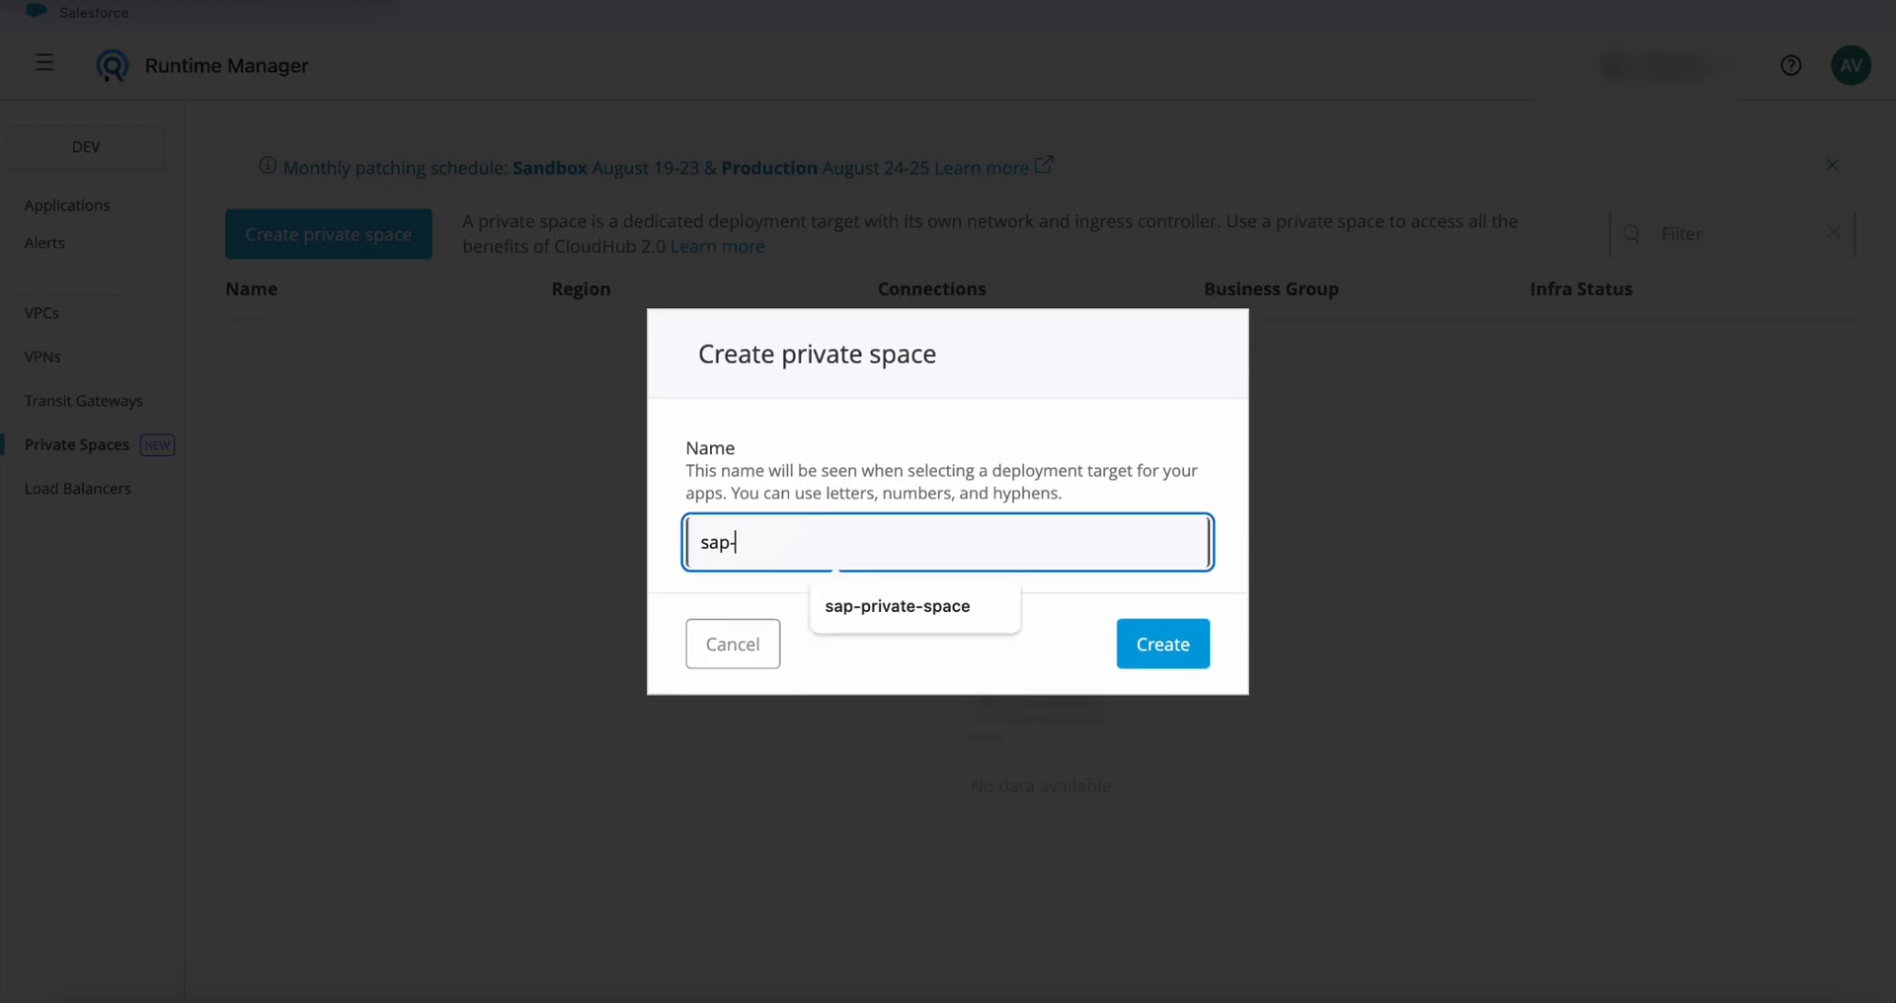
type("privae")
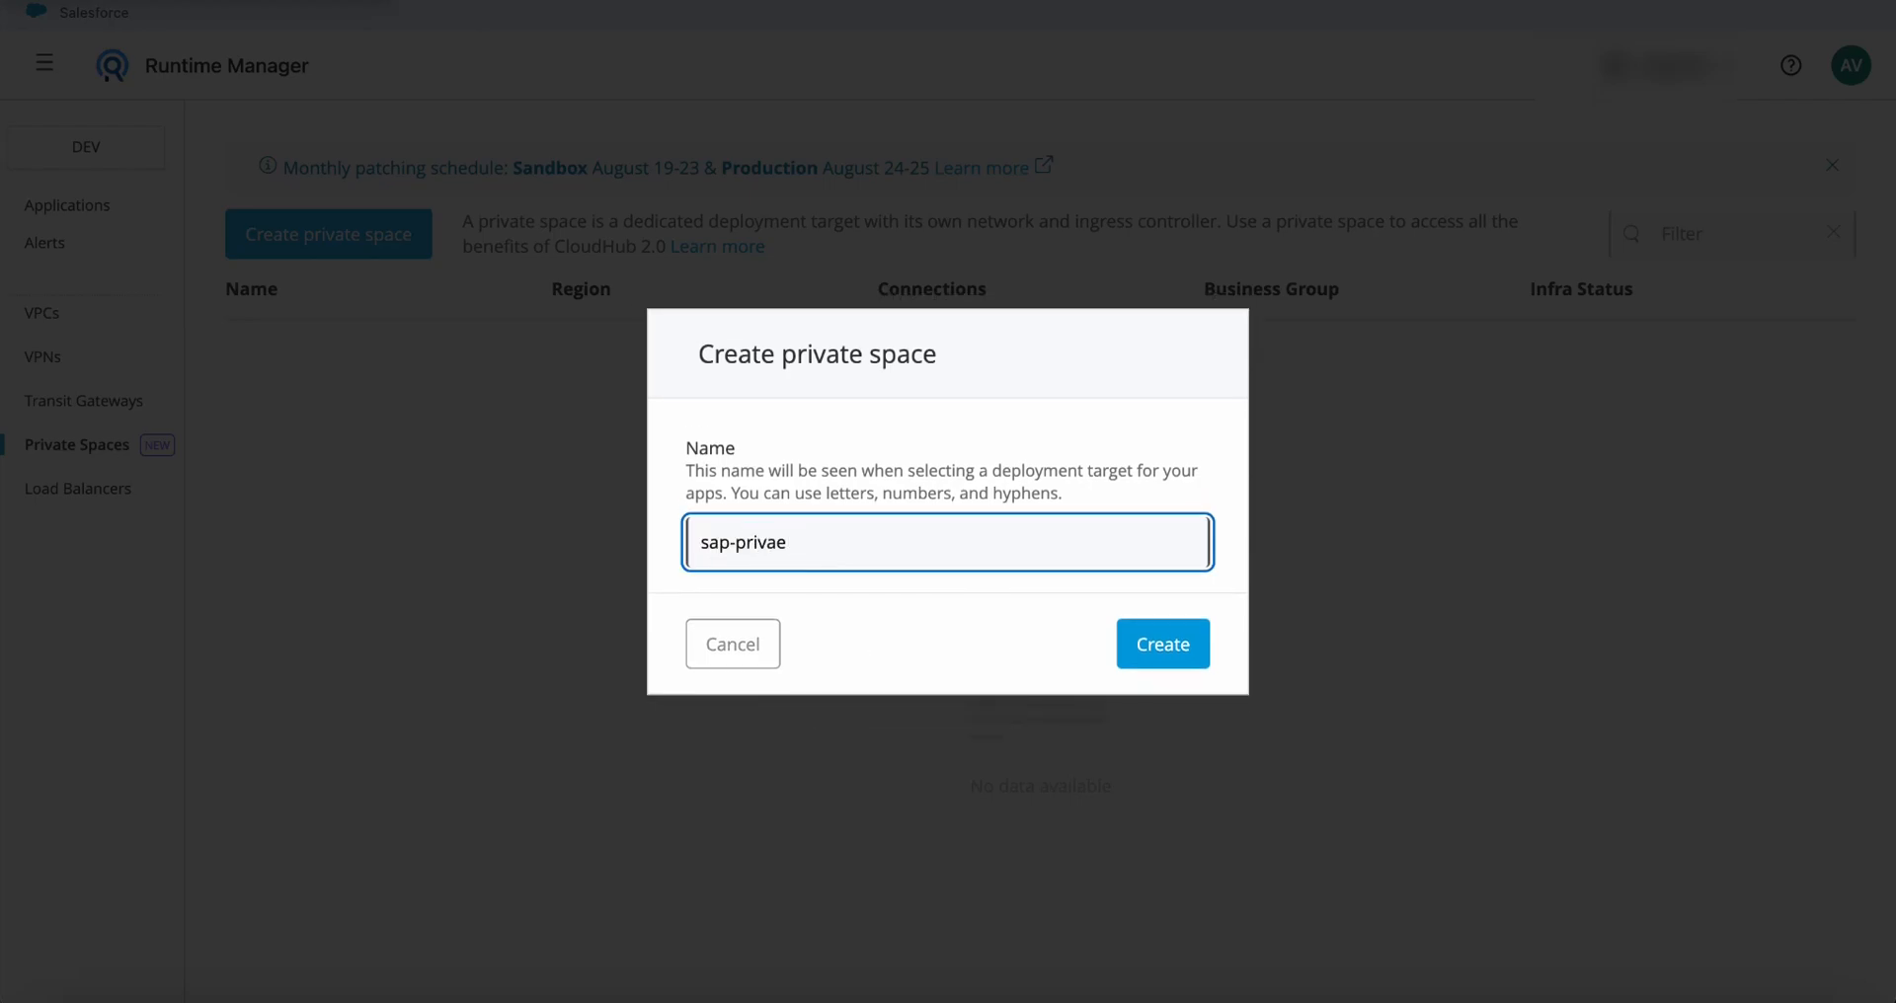
type("te")
key("BackSpace")
key("BackSpace")
key("BackSpace")
type("ate")
key("BackSpace")
key("BackSpace")
key("BackSpace")
type("te-space")
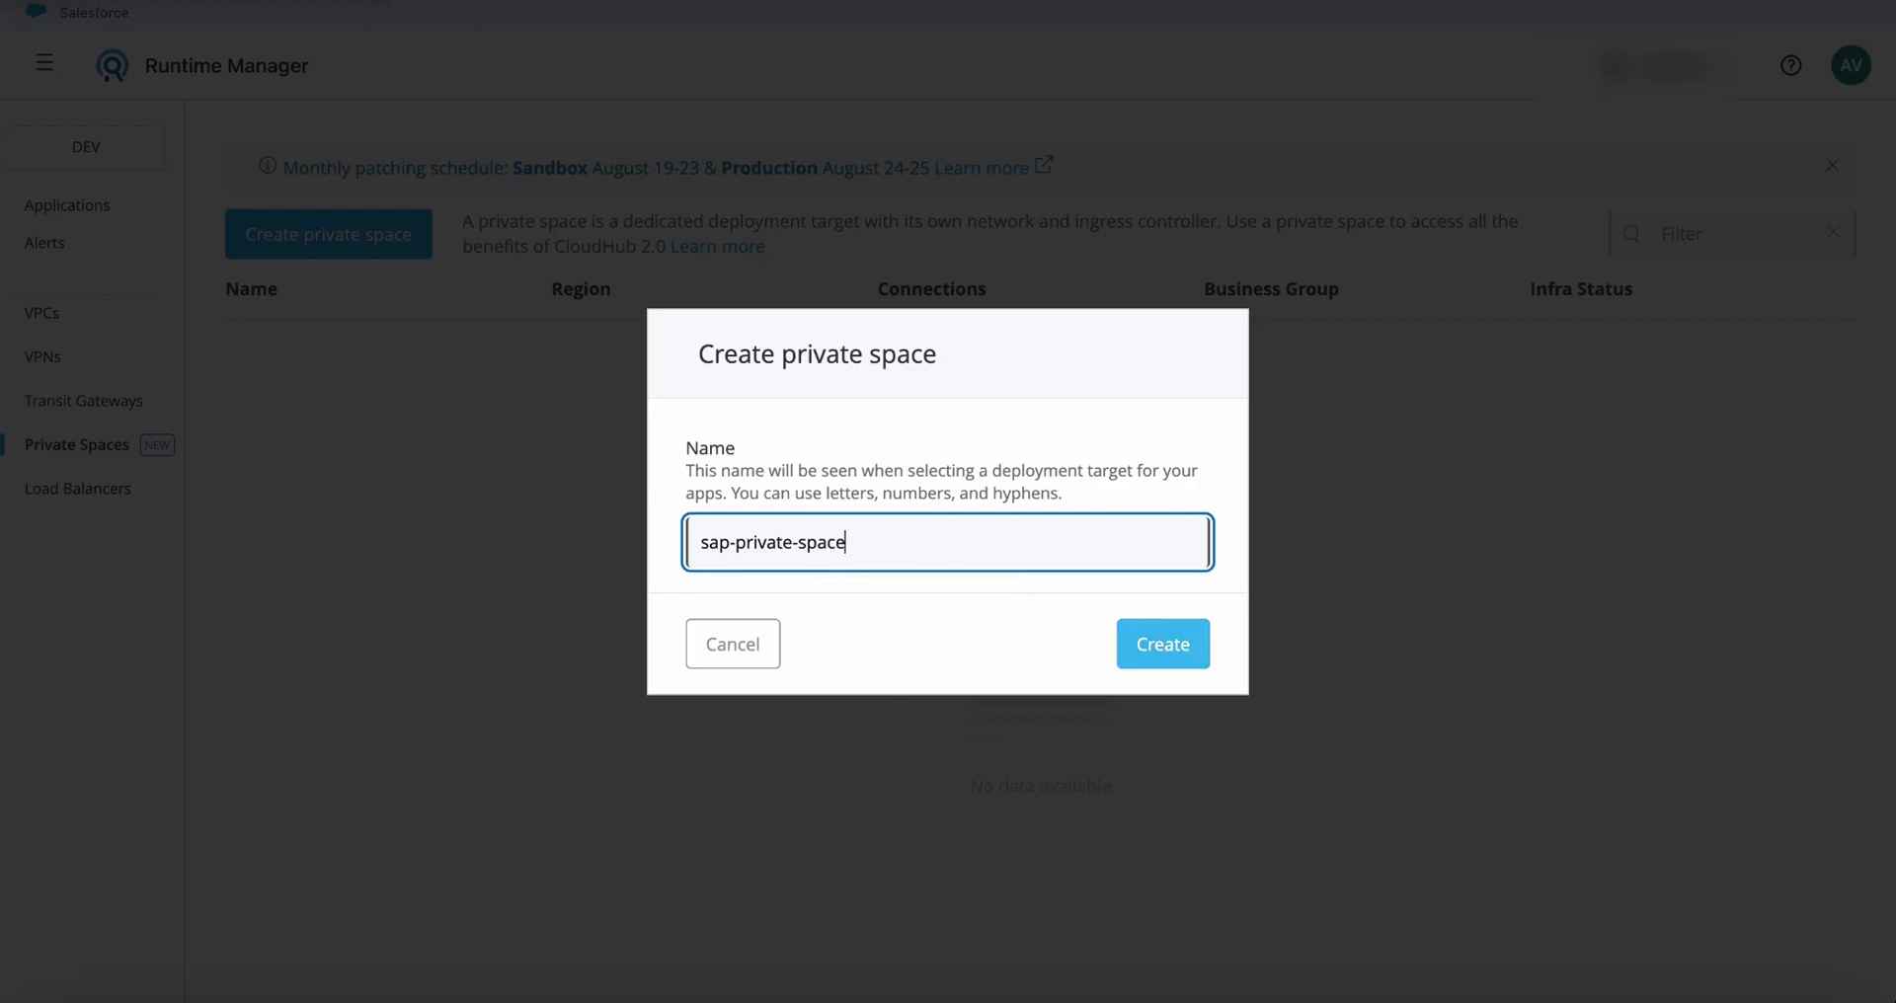
left_click(1162, 644)
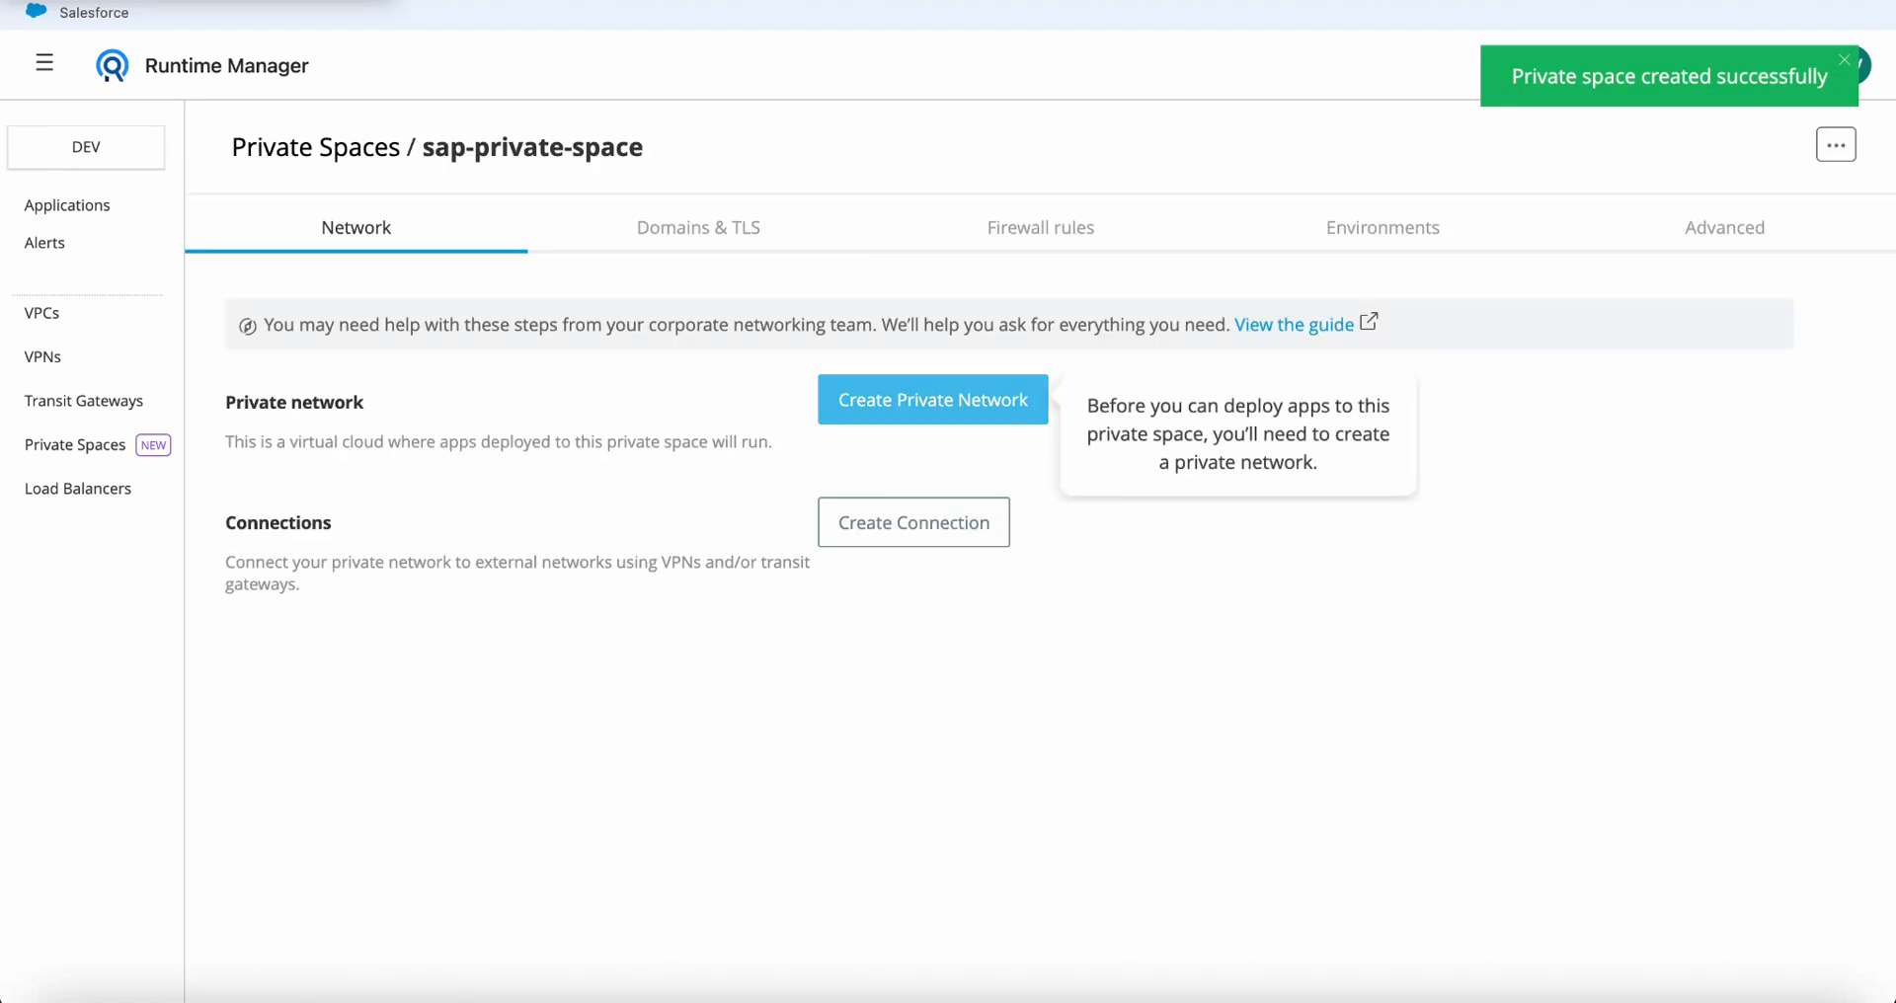
Create a private network for the private space with the CIDR block 10.1.0.0/22
left_click(932, 400)
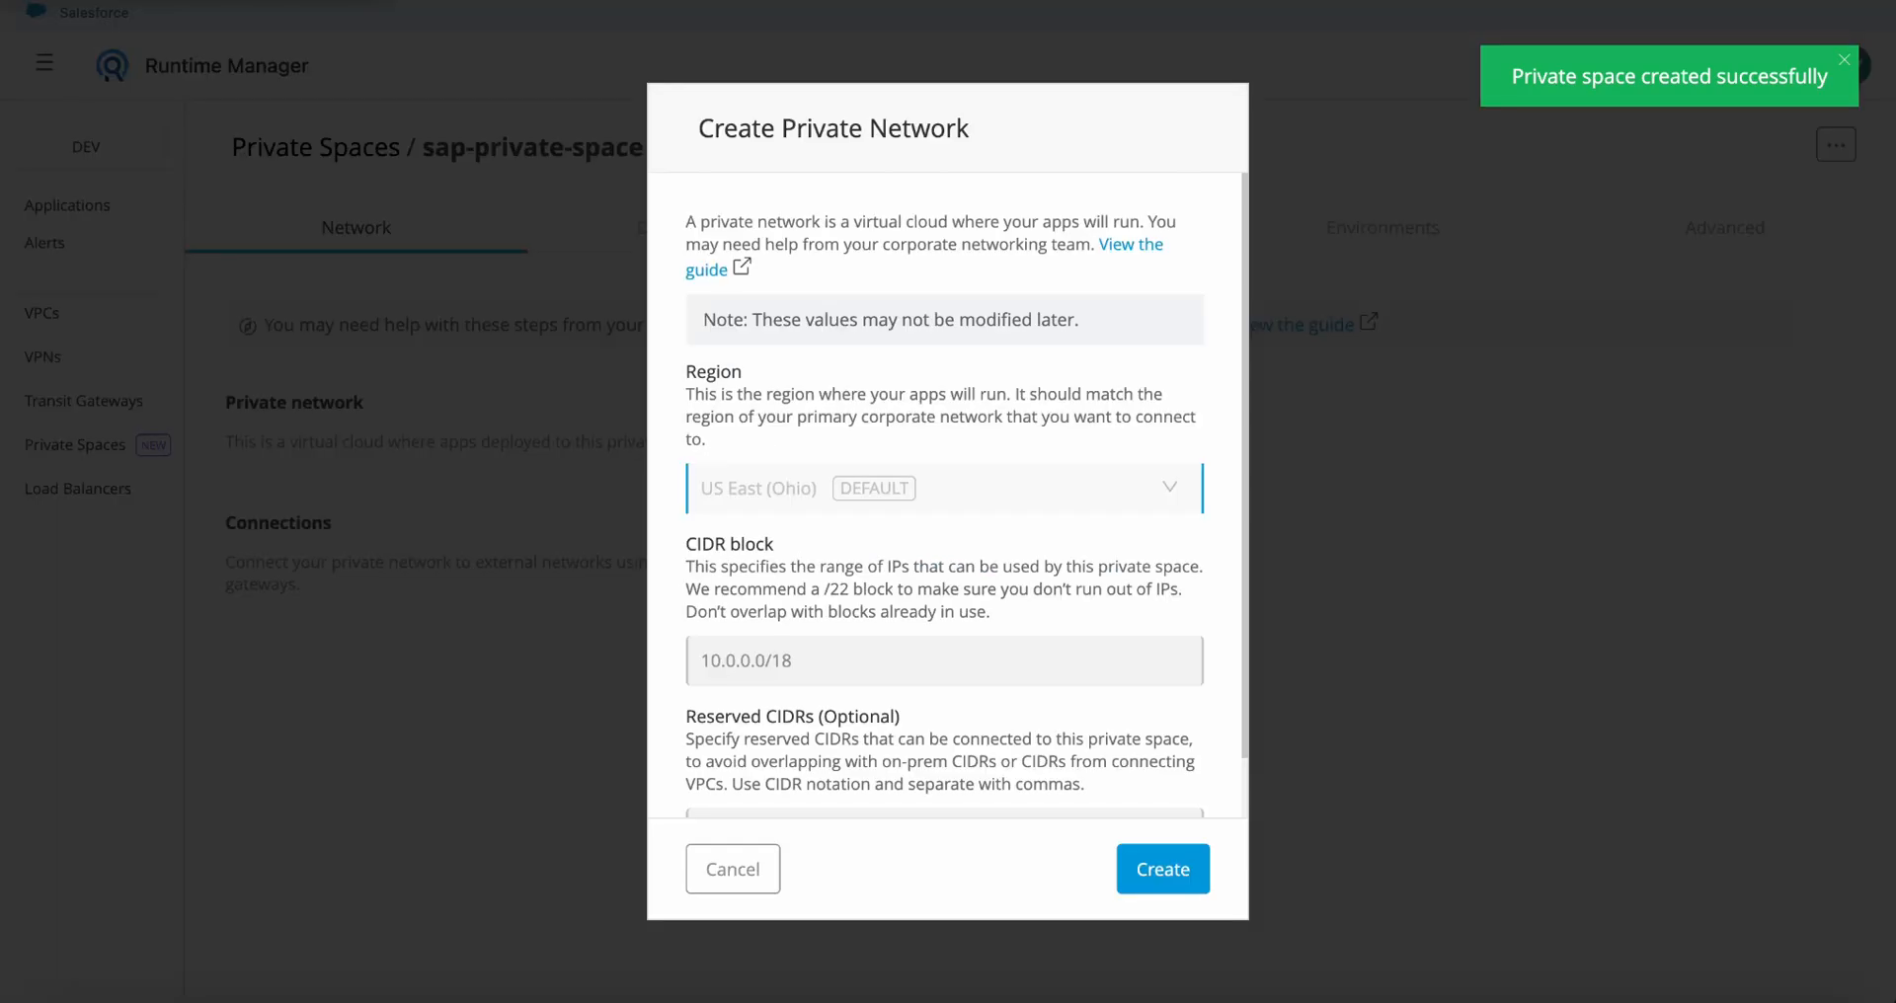
scroll(946, 496, "down", 1)
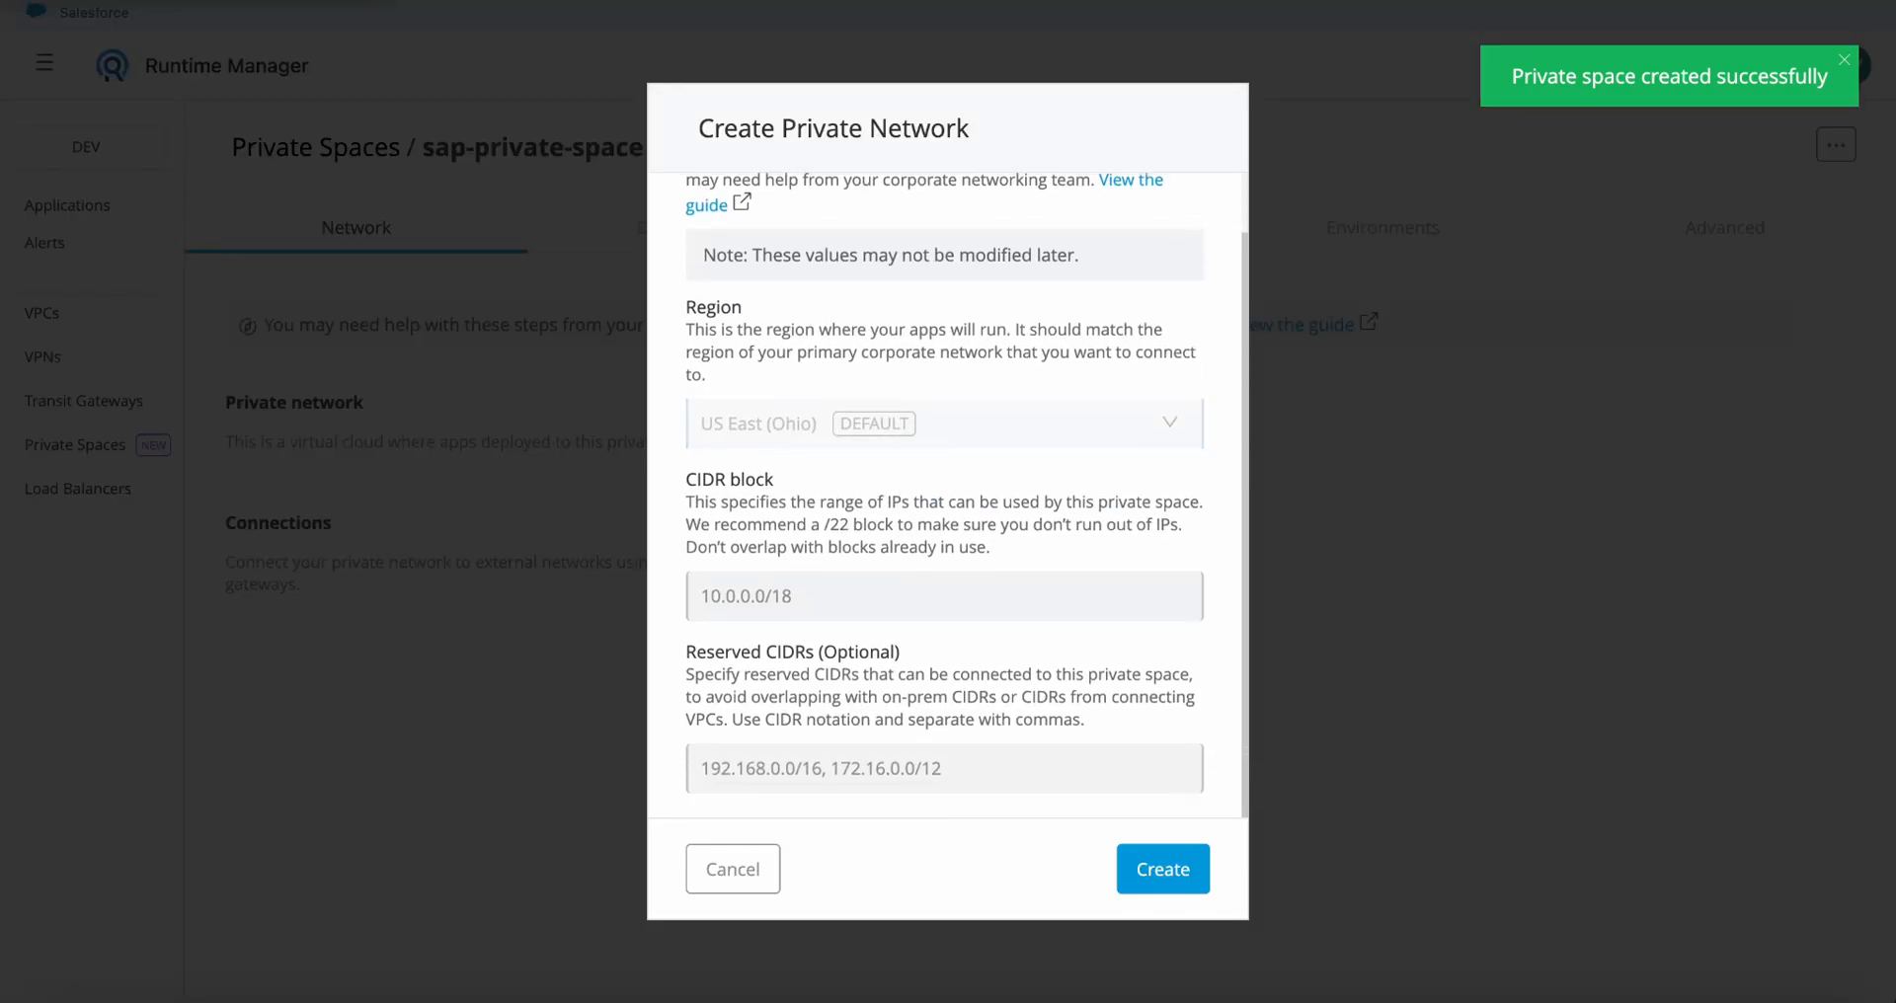
scroll(946, 495, "up", 1)
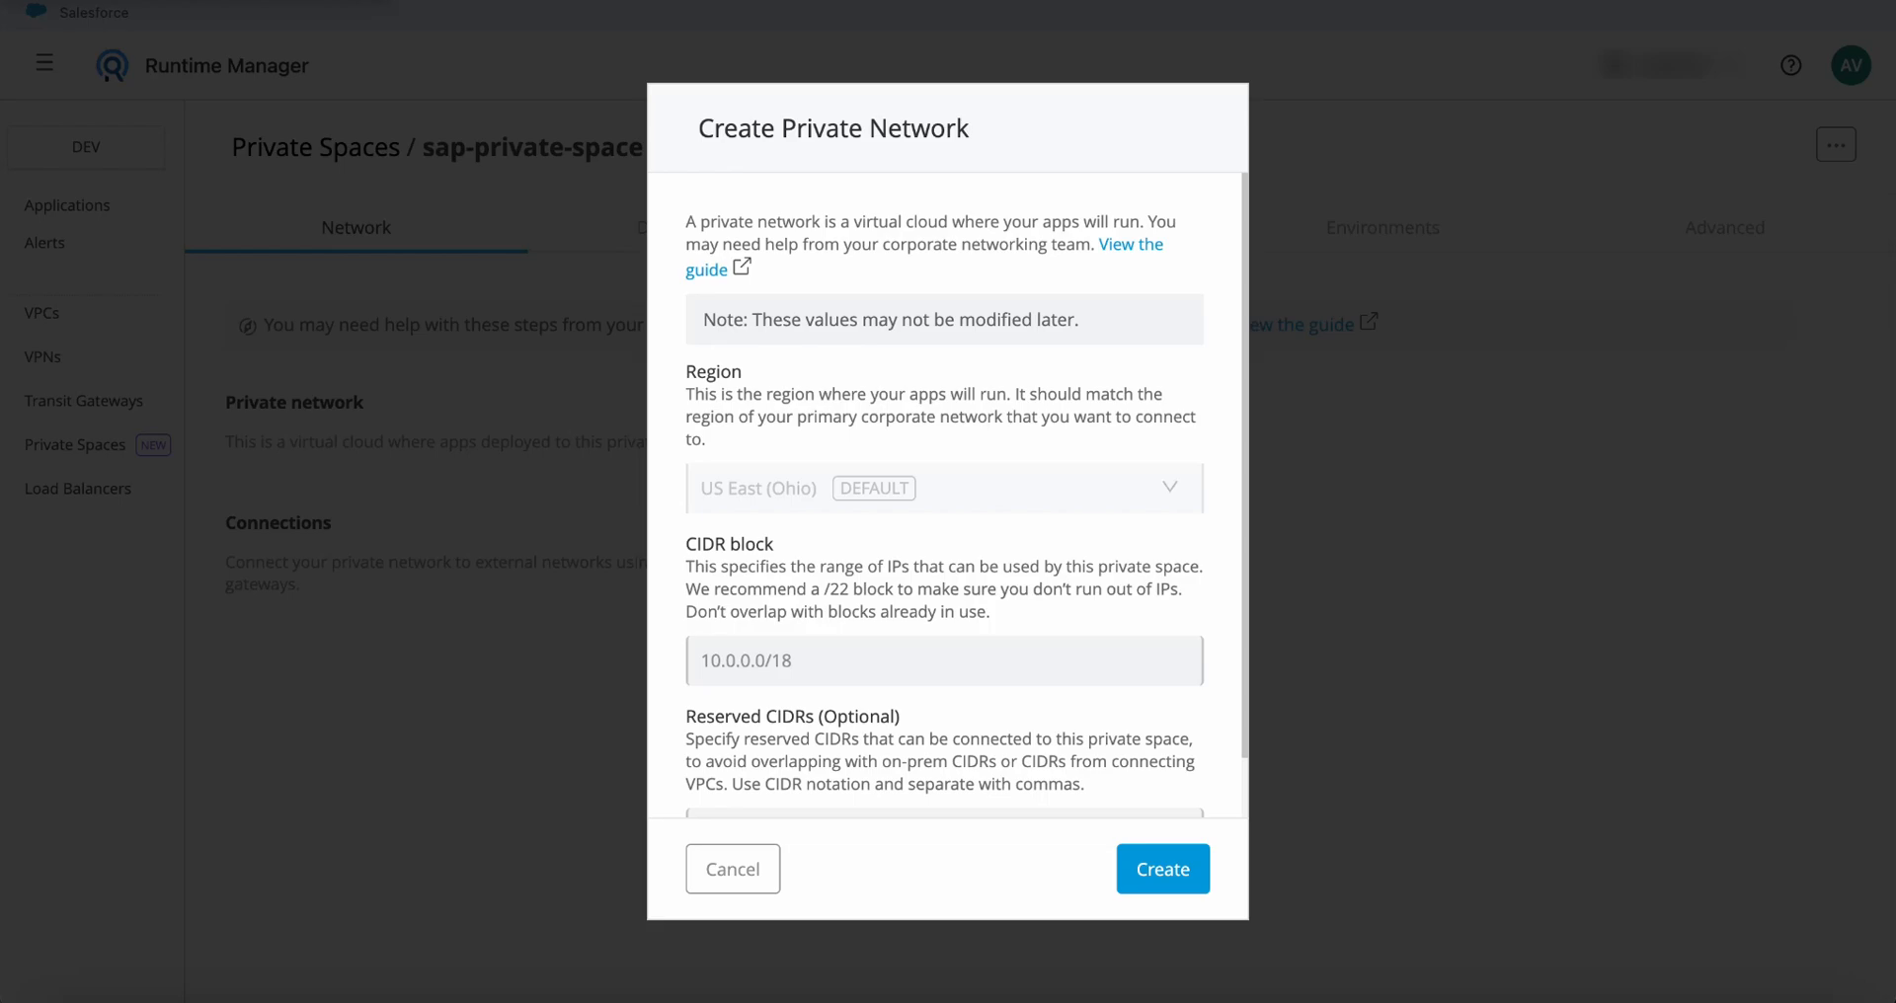
scroll(947, 496, "down", 1)
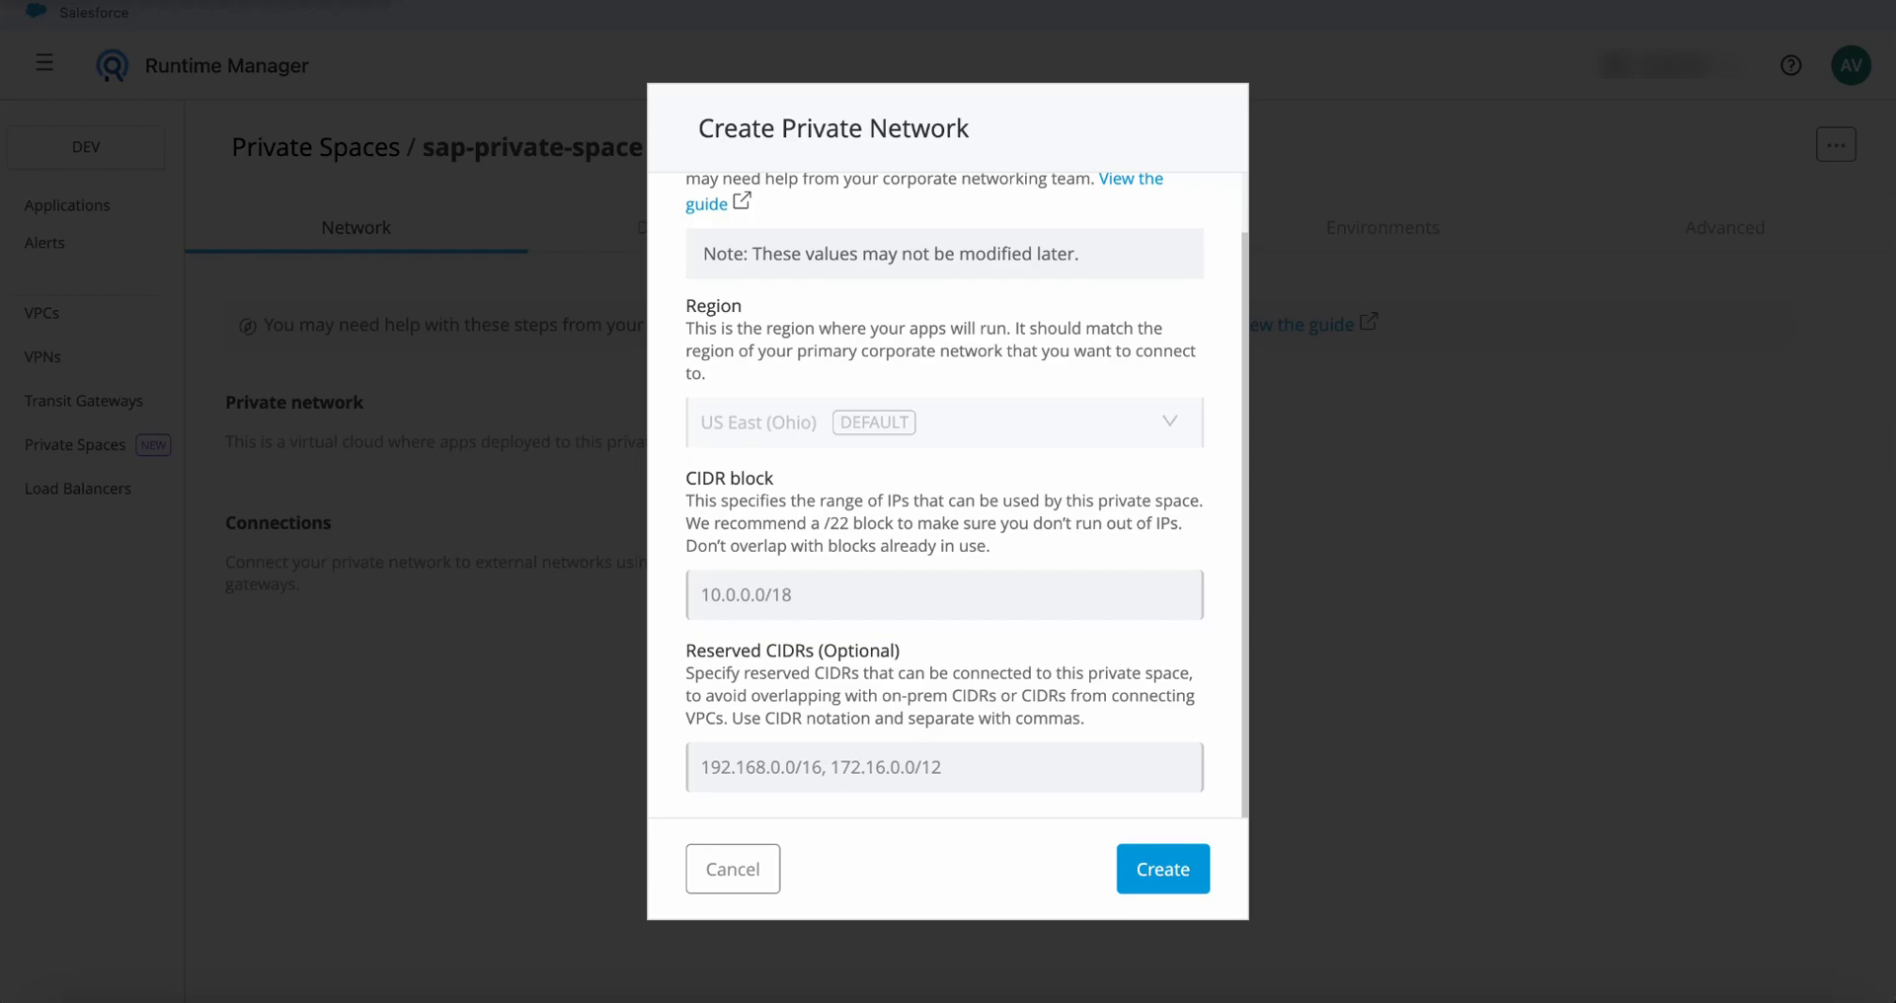
left_click(838, 595)
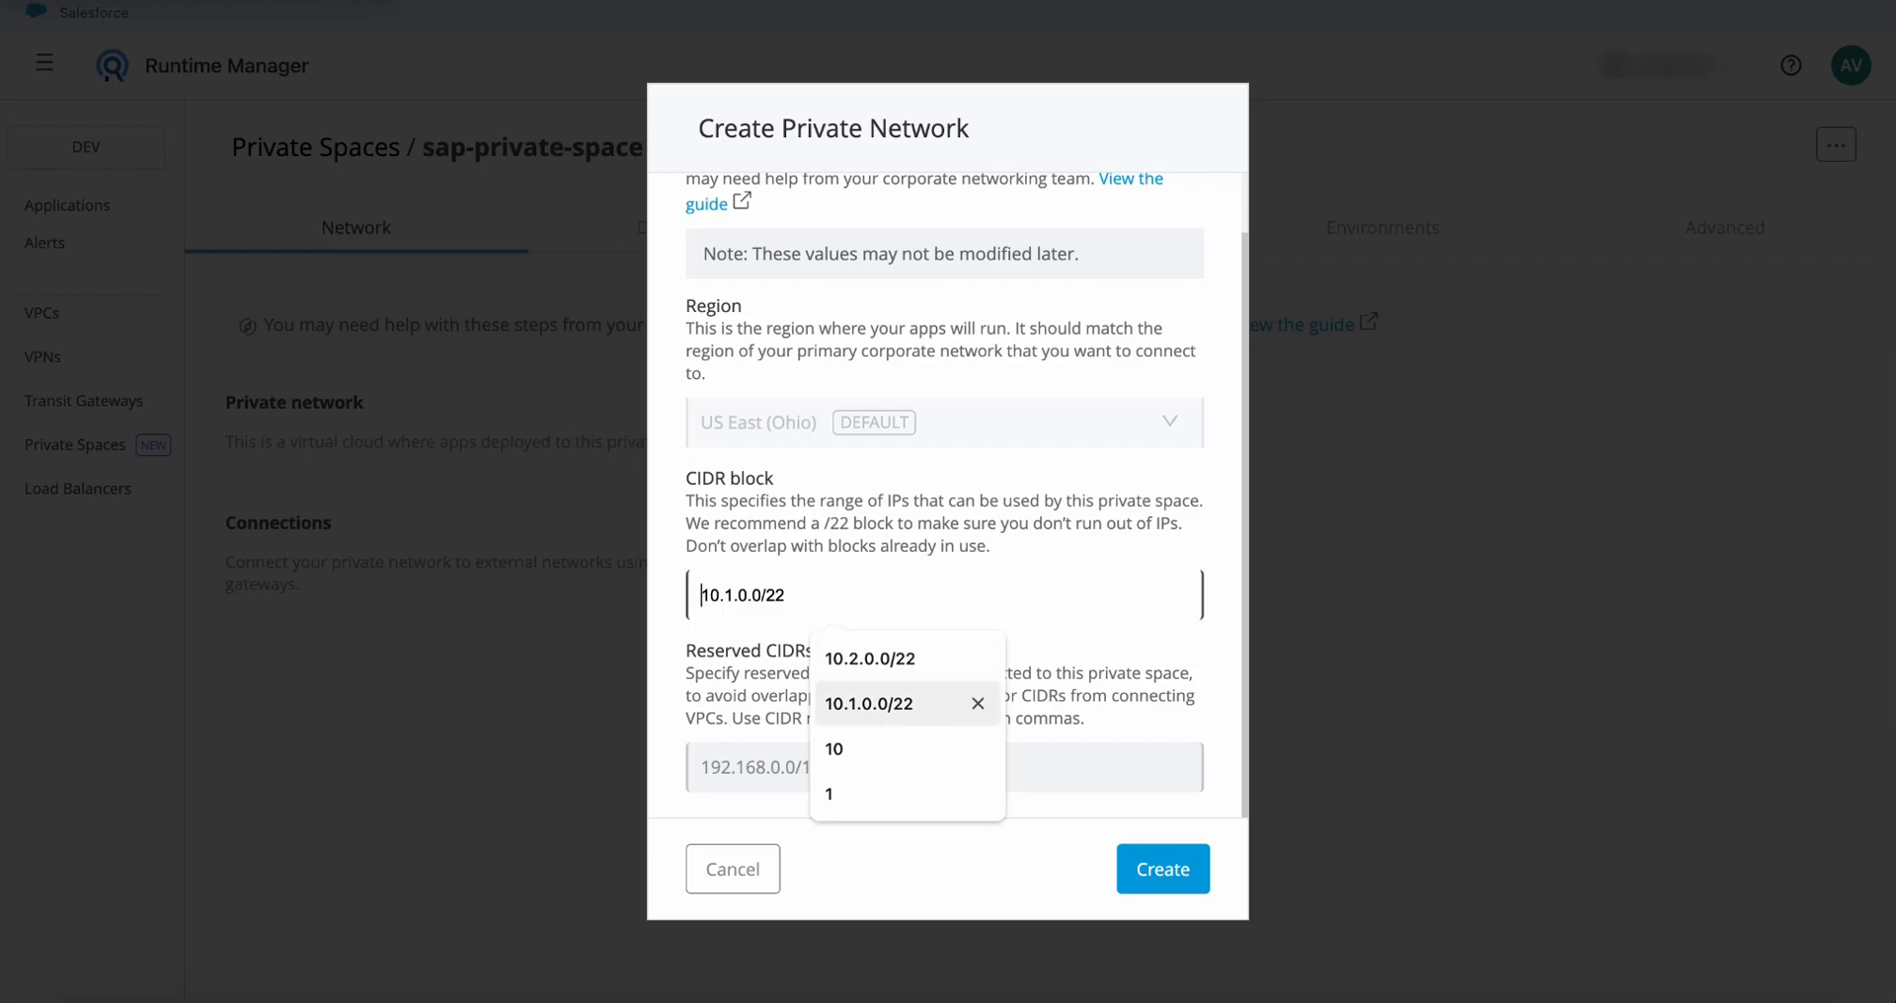
left_click(889, 703)
left_click_drag(794, 596, 711, 596)
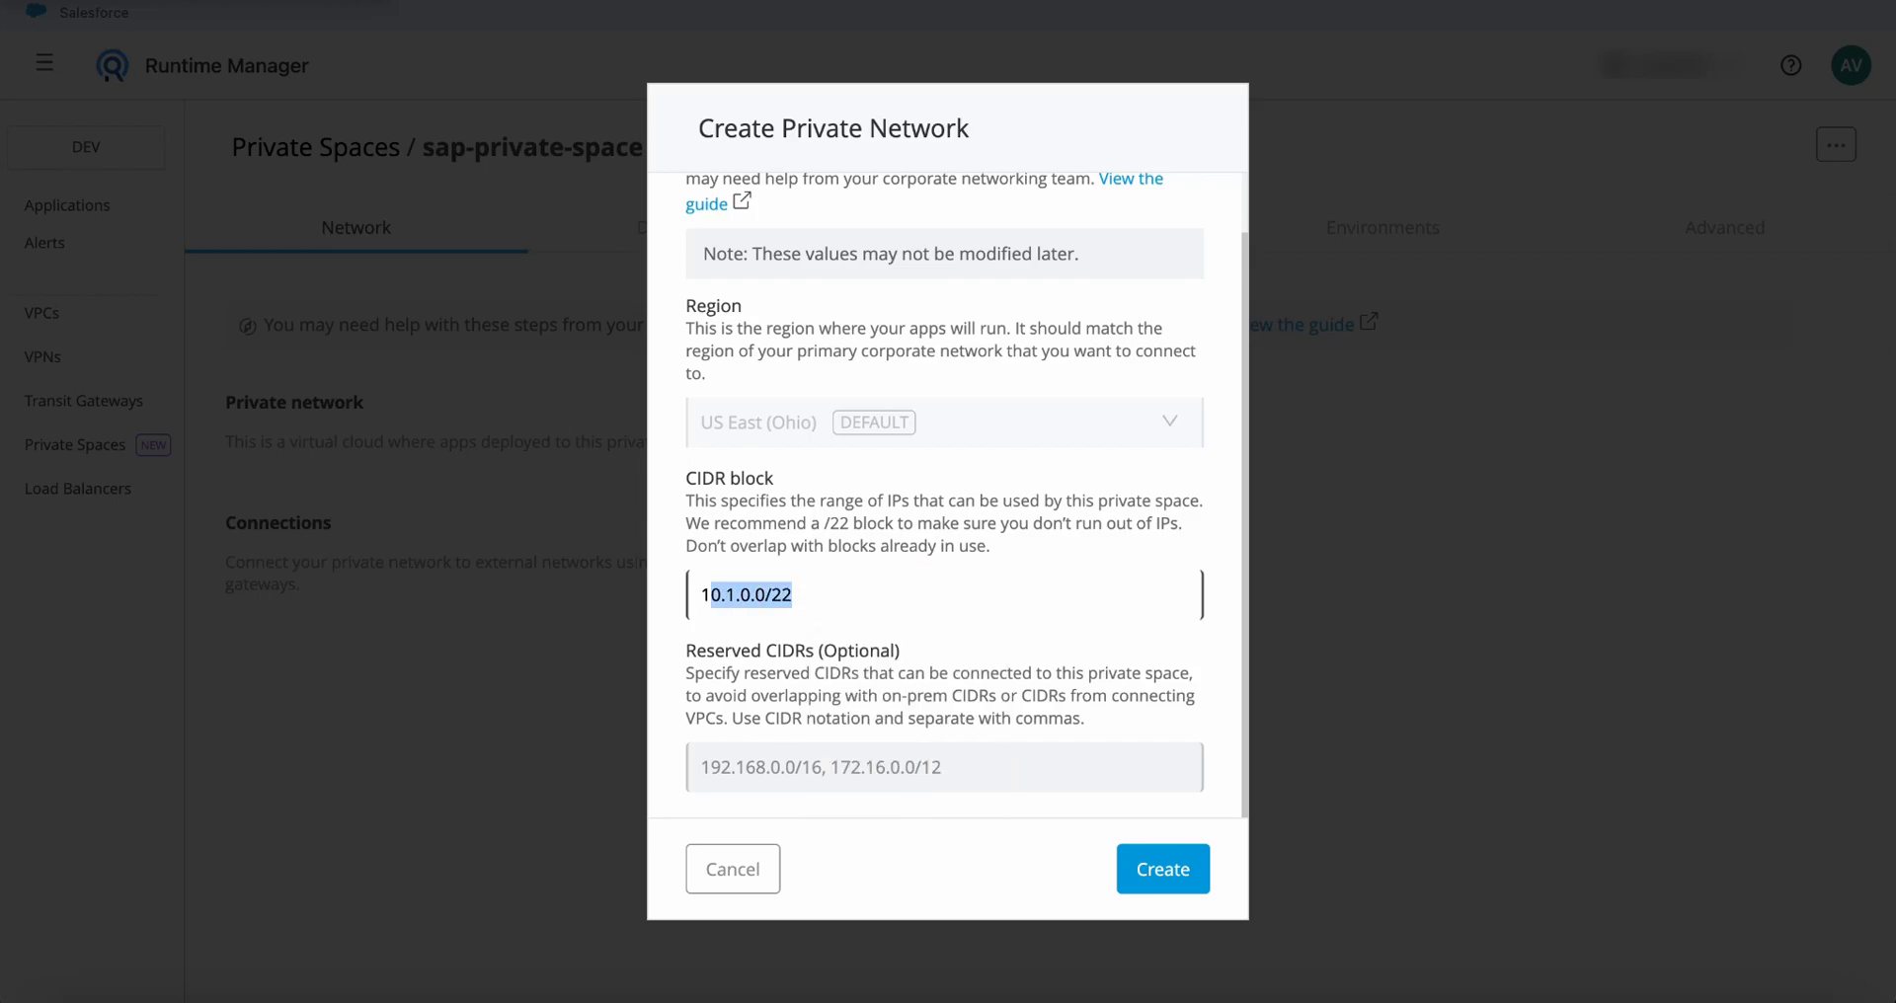
left_click(794, 595)
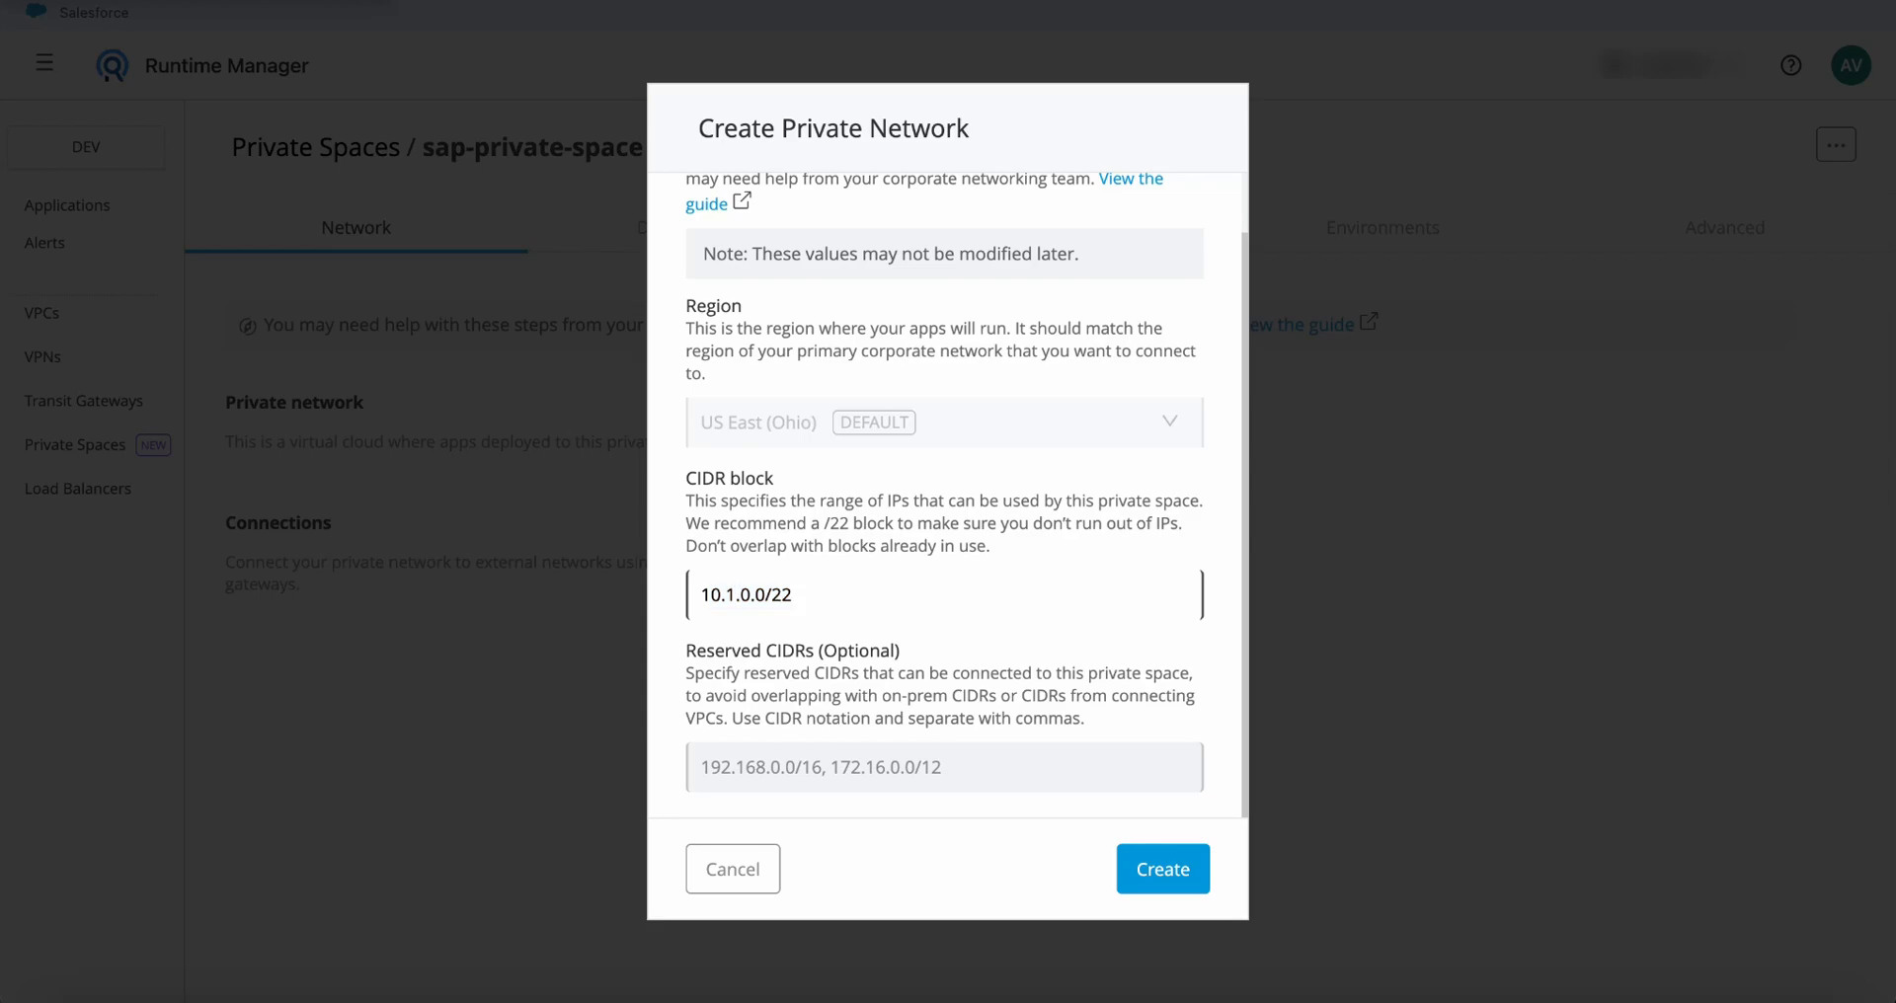
left_click_drag(775, 479, 686, 479)
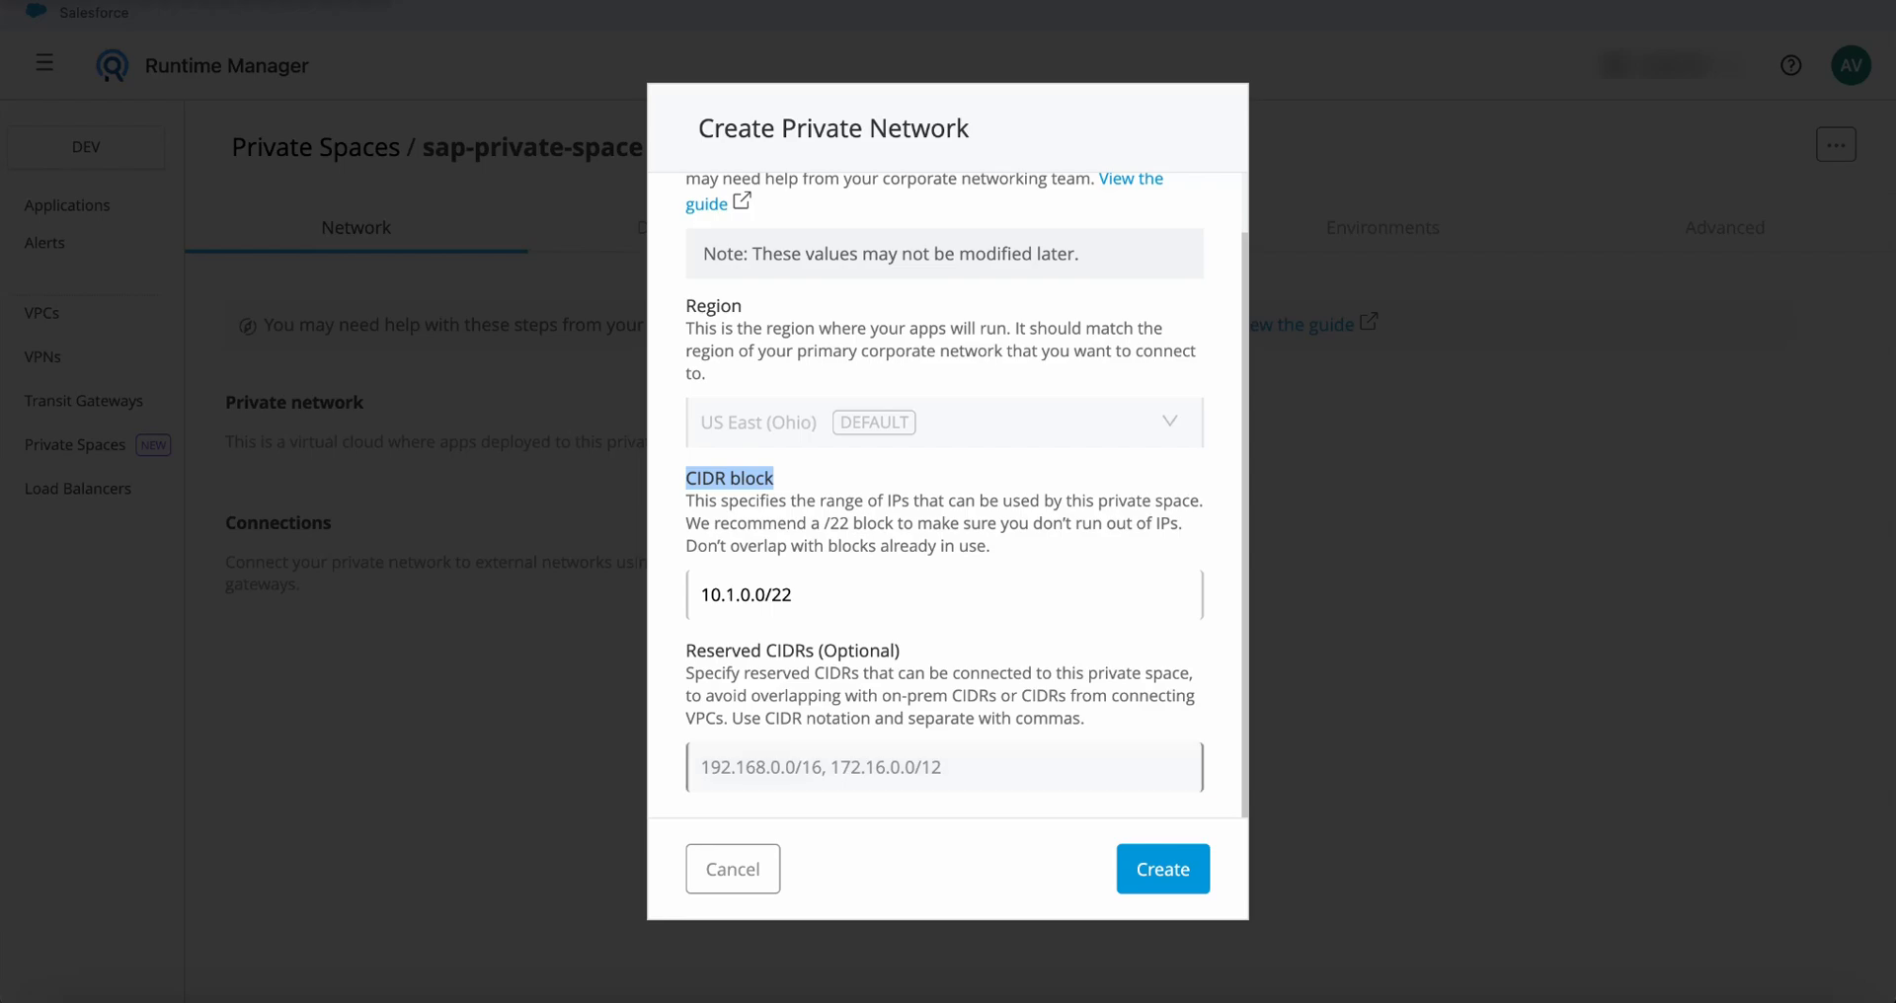
scroll(968, 494, "up", 1)
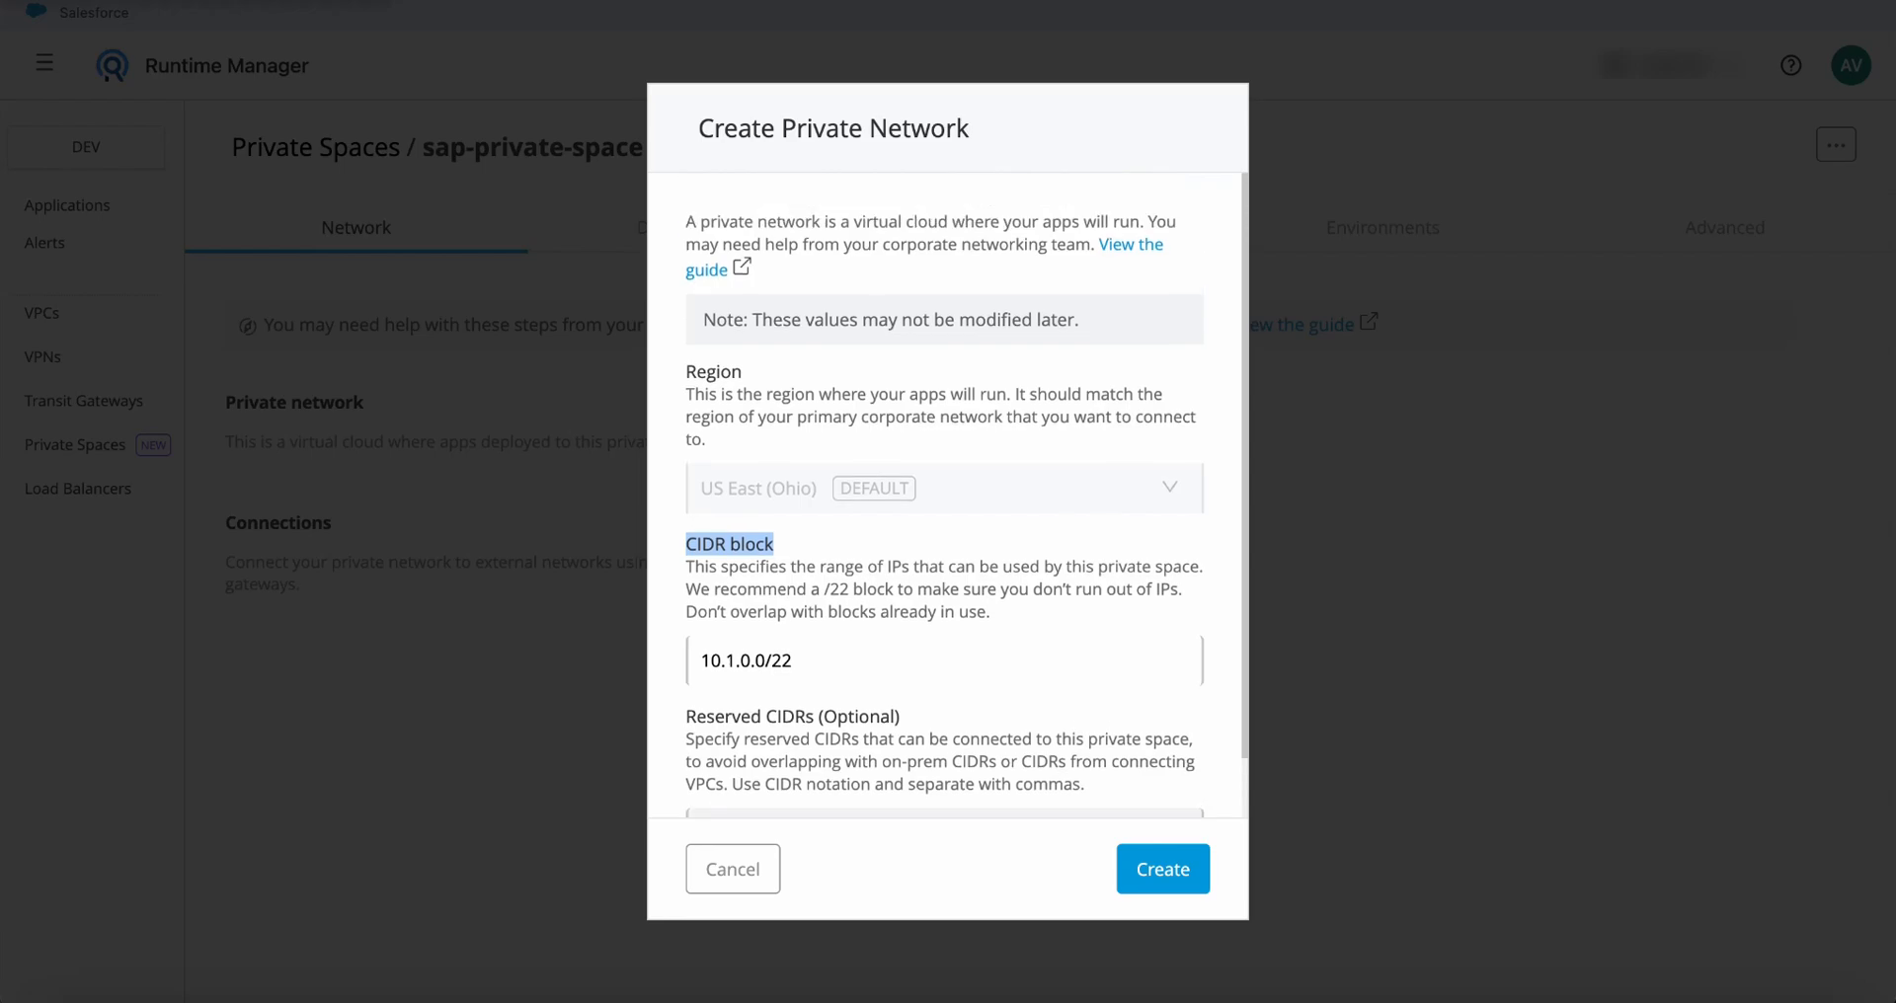
left_click(1162, 869)
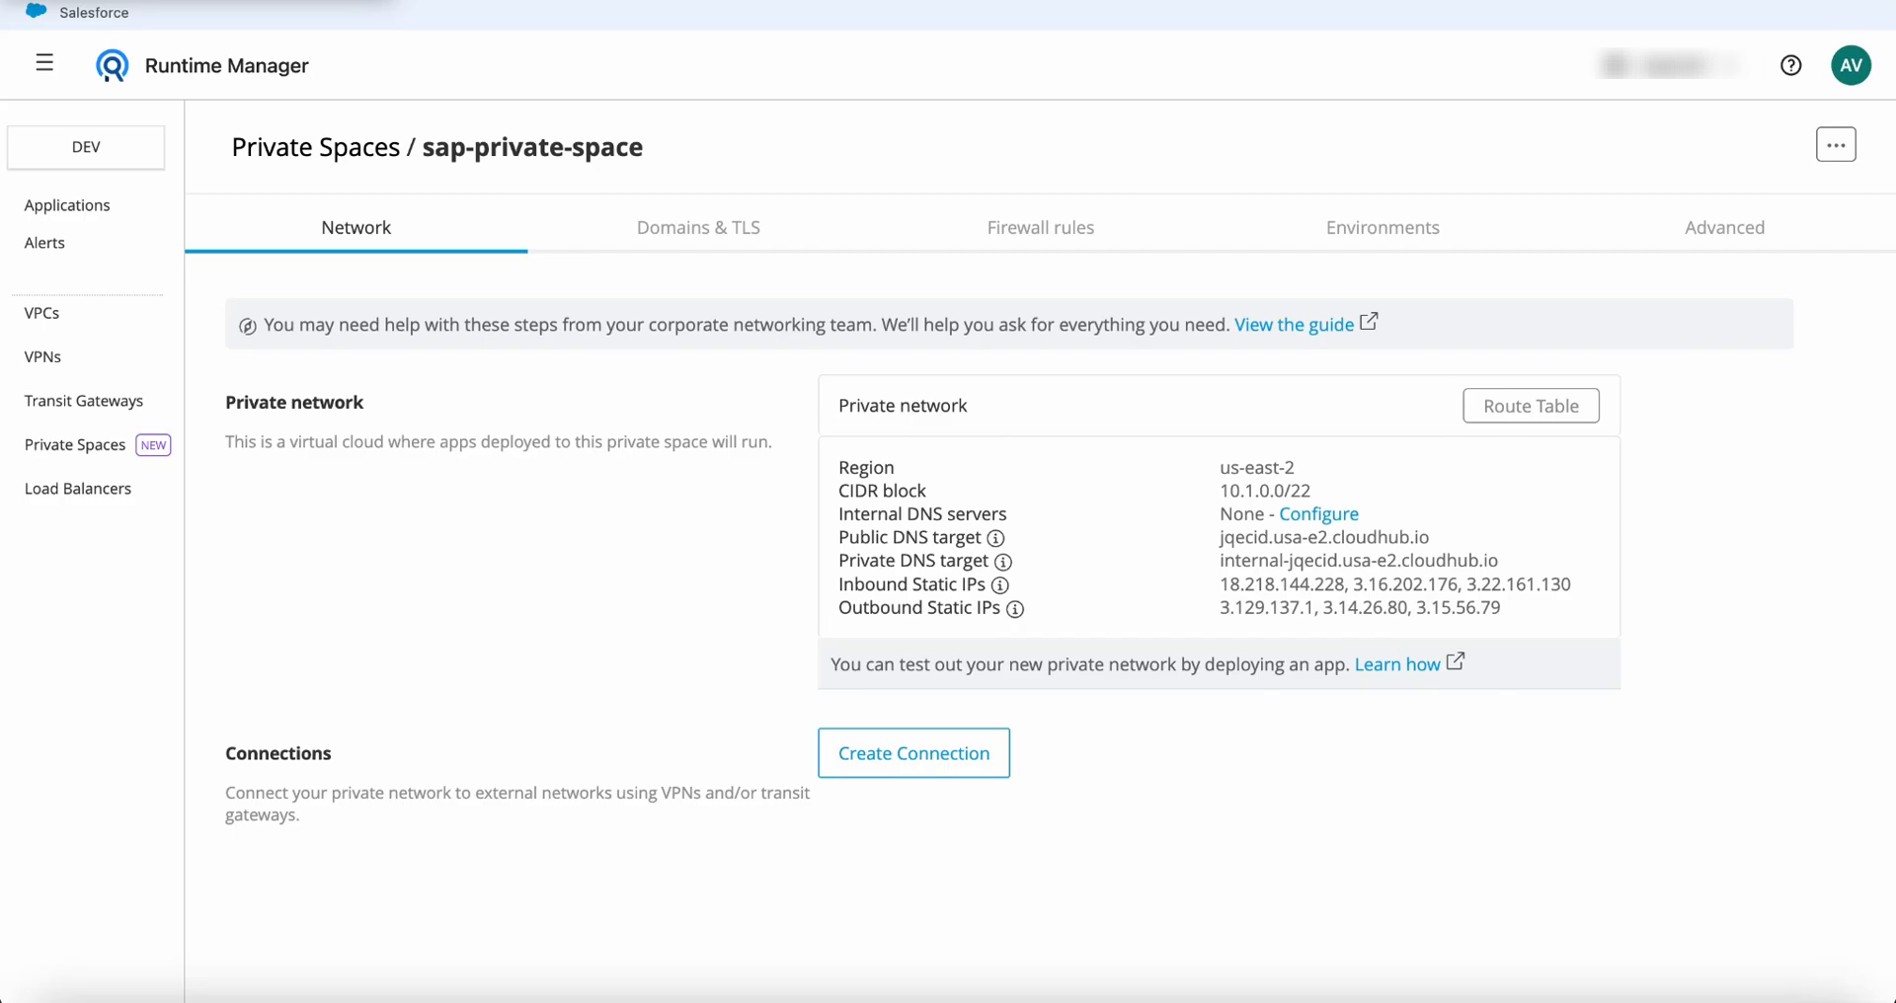
Review the private network's private DNS target and its inbound and outbound static IPs
left_click_drag(1219, 560, 1499, 560)
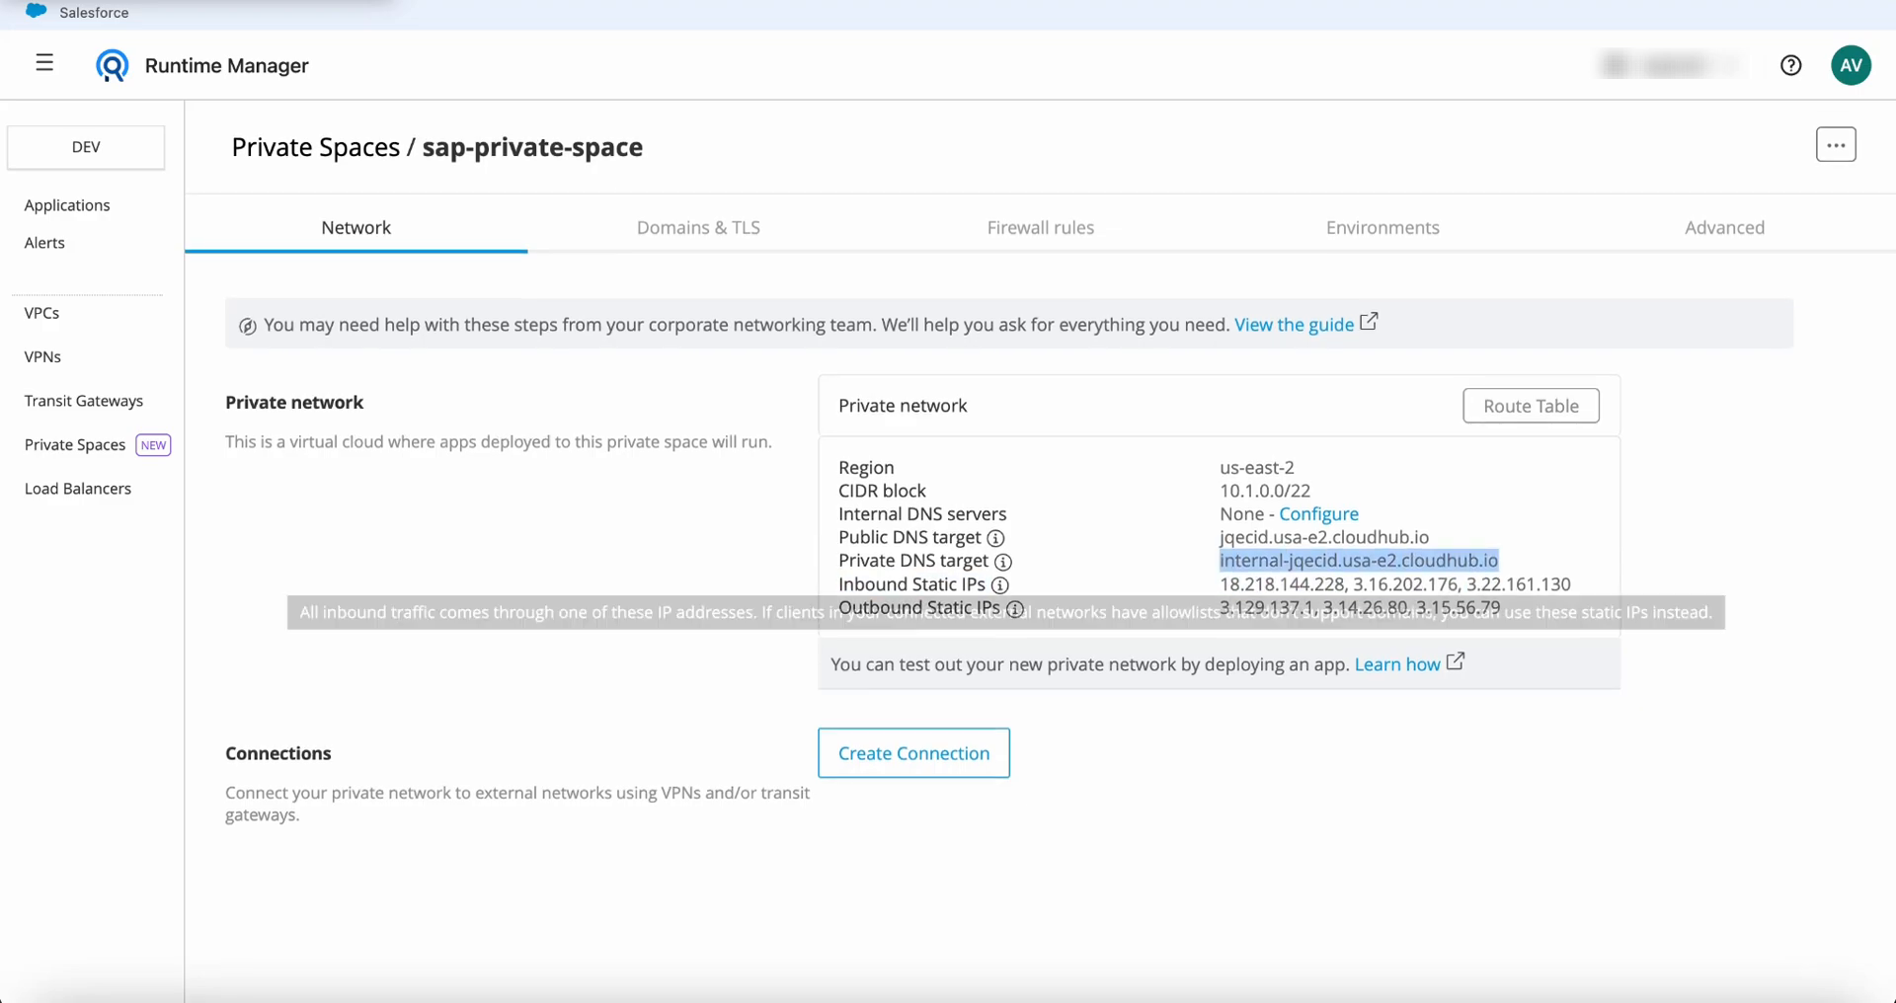
left_click_drag(1221, 585, 1517, 585)
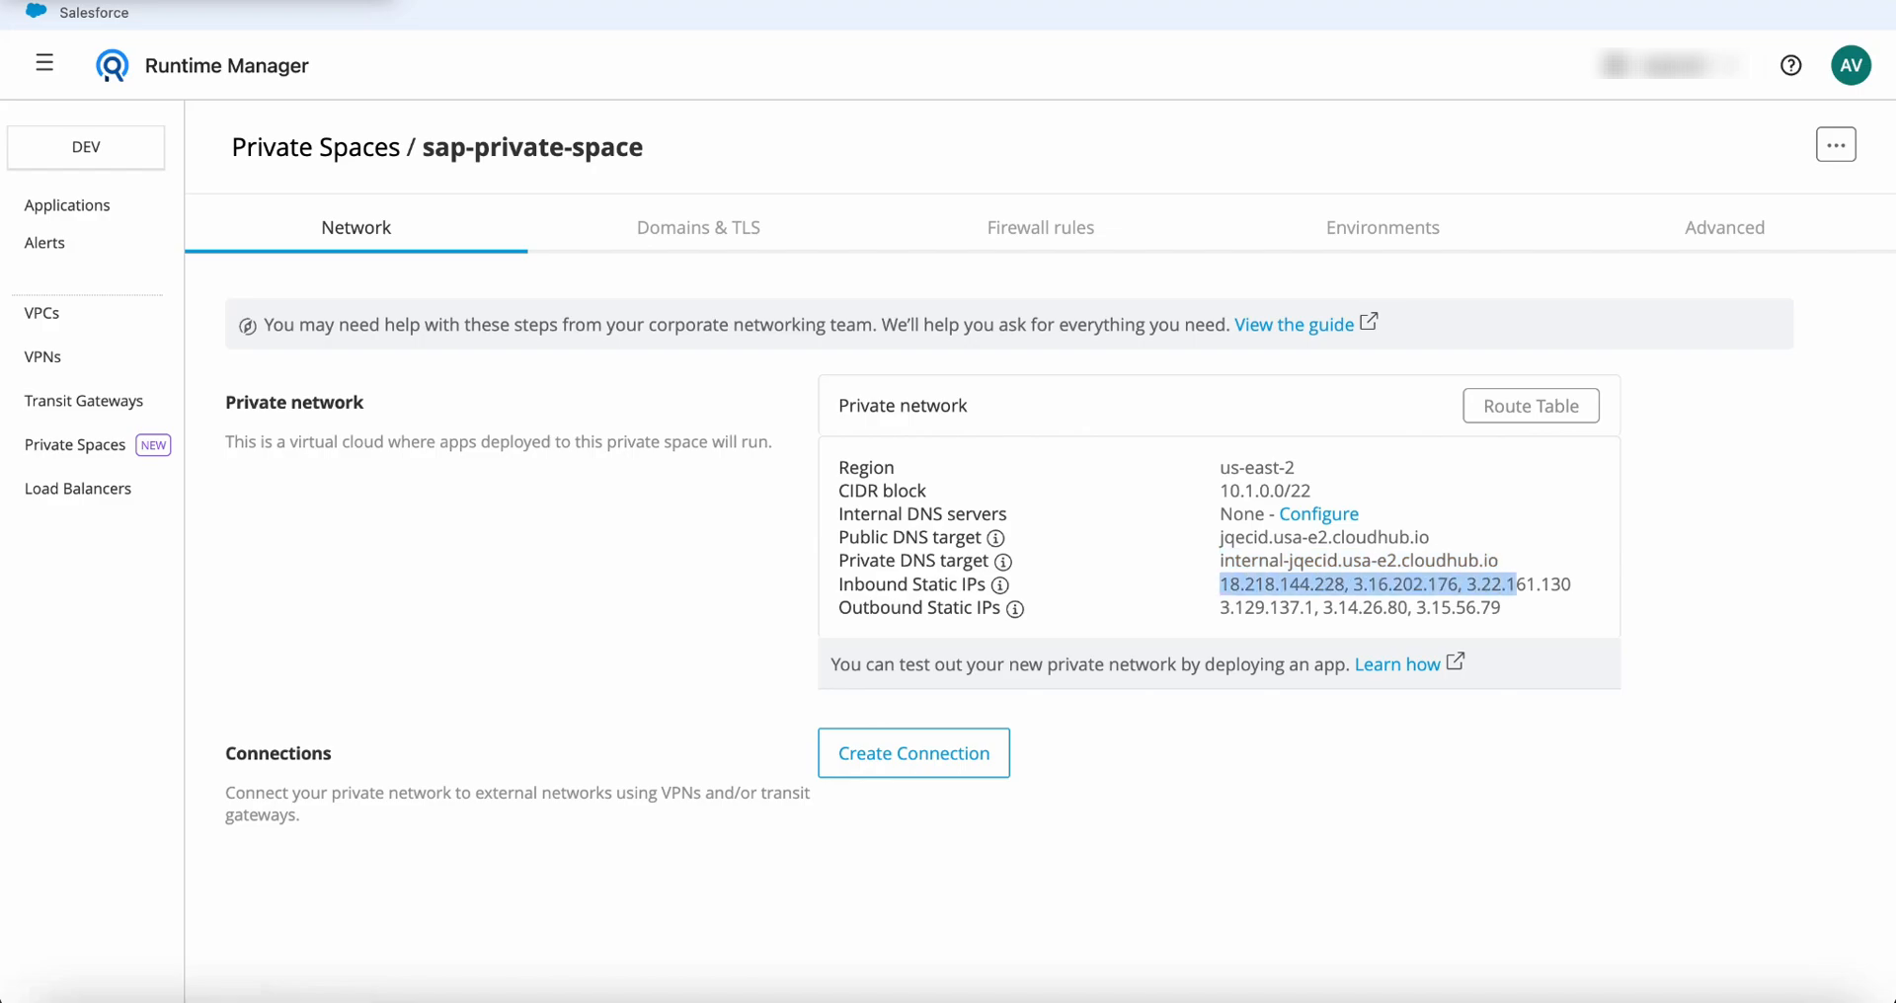
left_click_drag(1221, 608, 1501, 608)
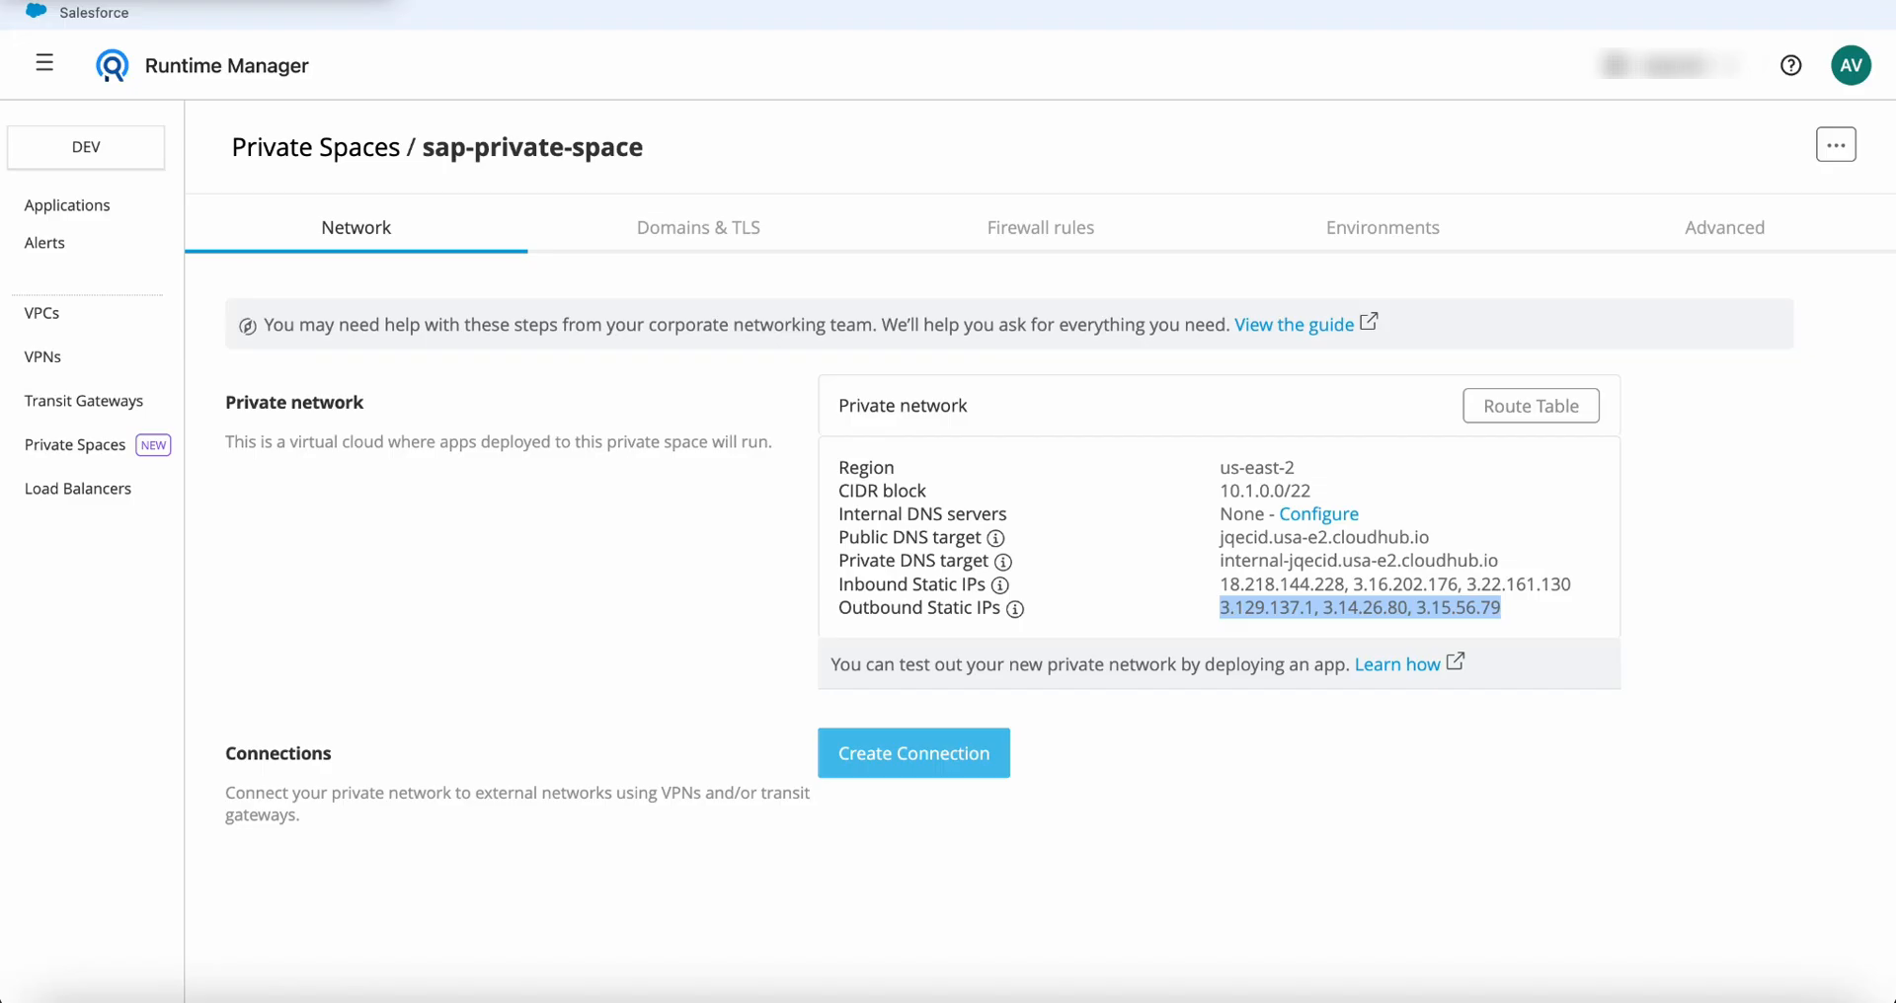
Start a new VPN connection for the private space named sap-vpn and proceed to its configuration
left_click(914, 752)
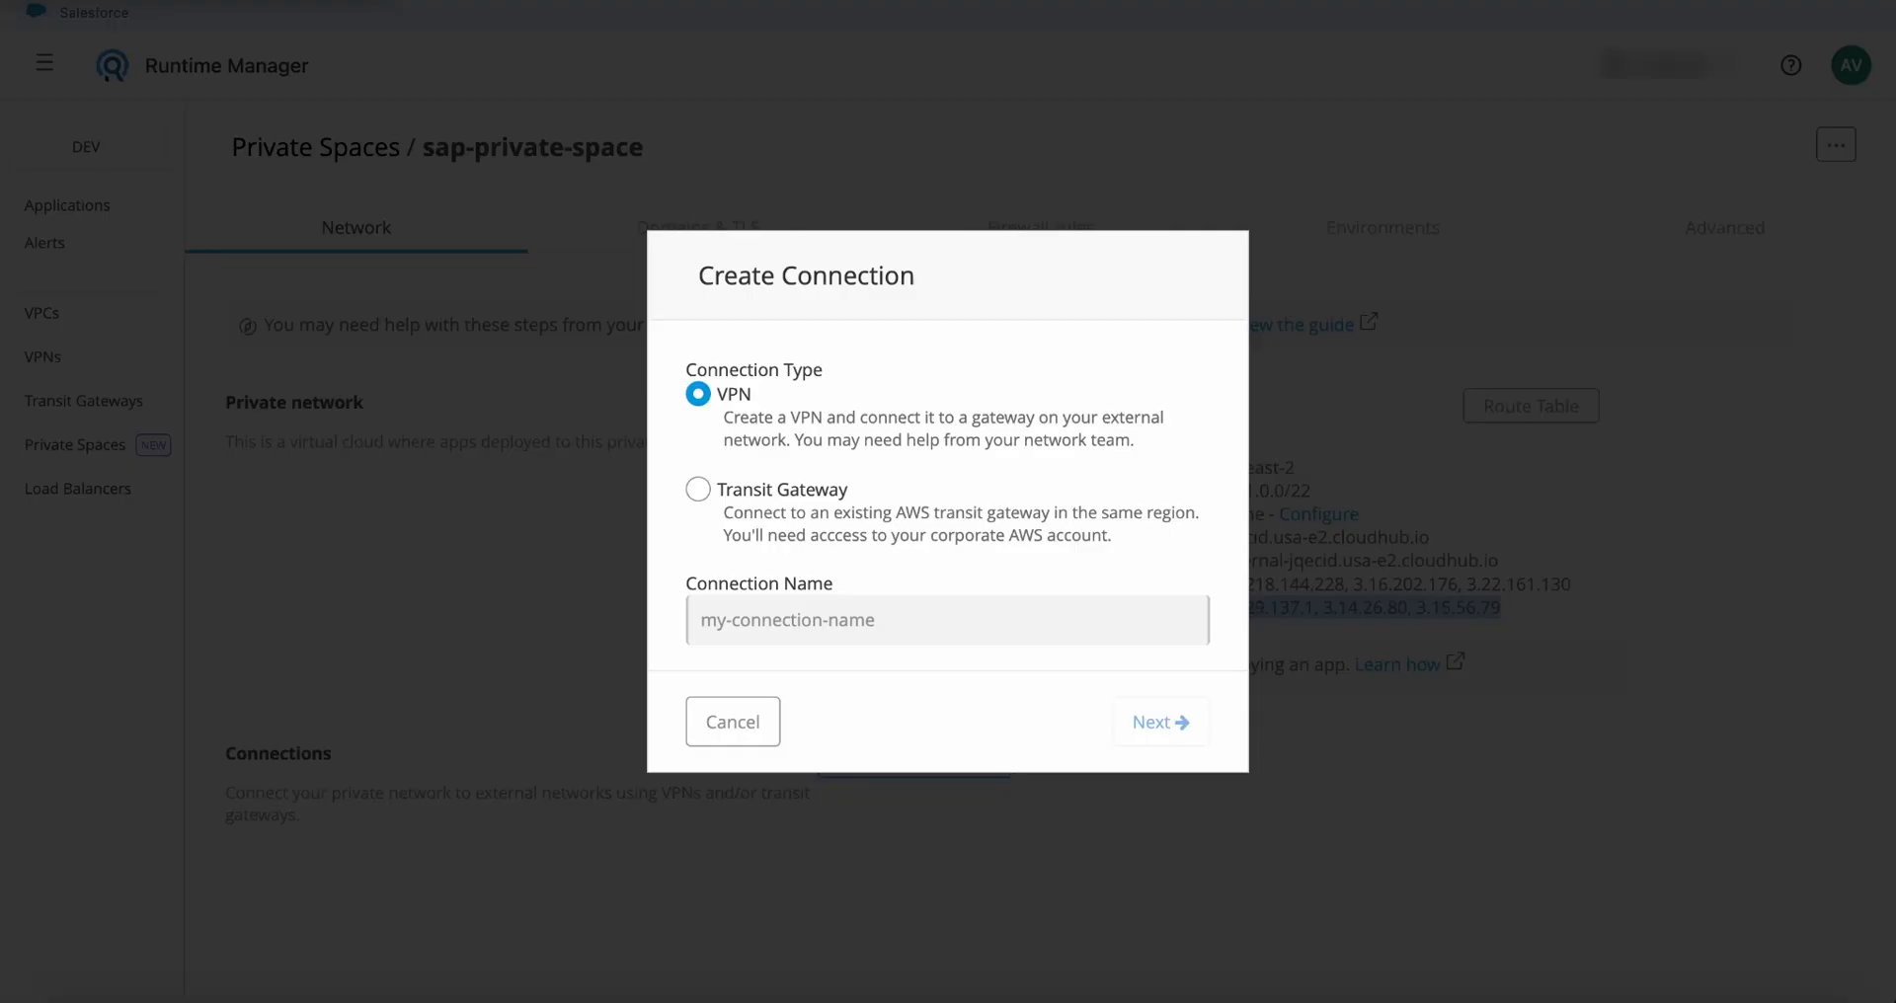
left_click(889, 621)
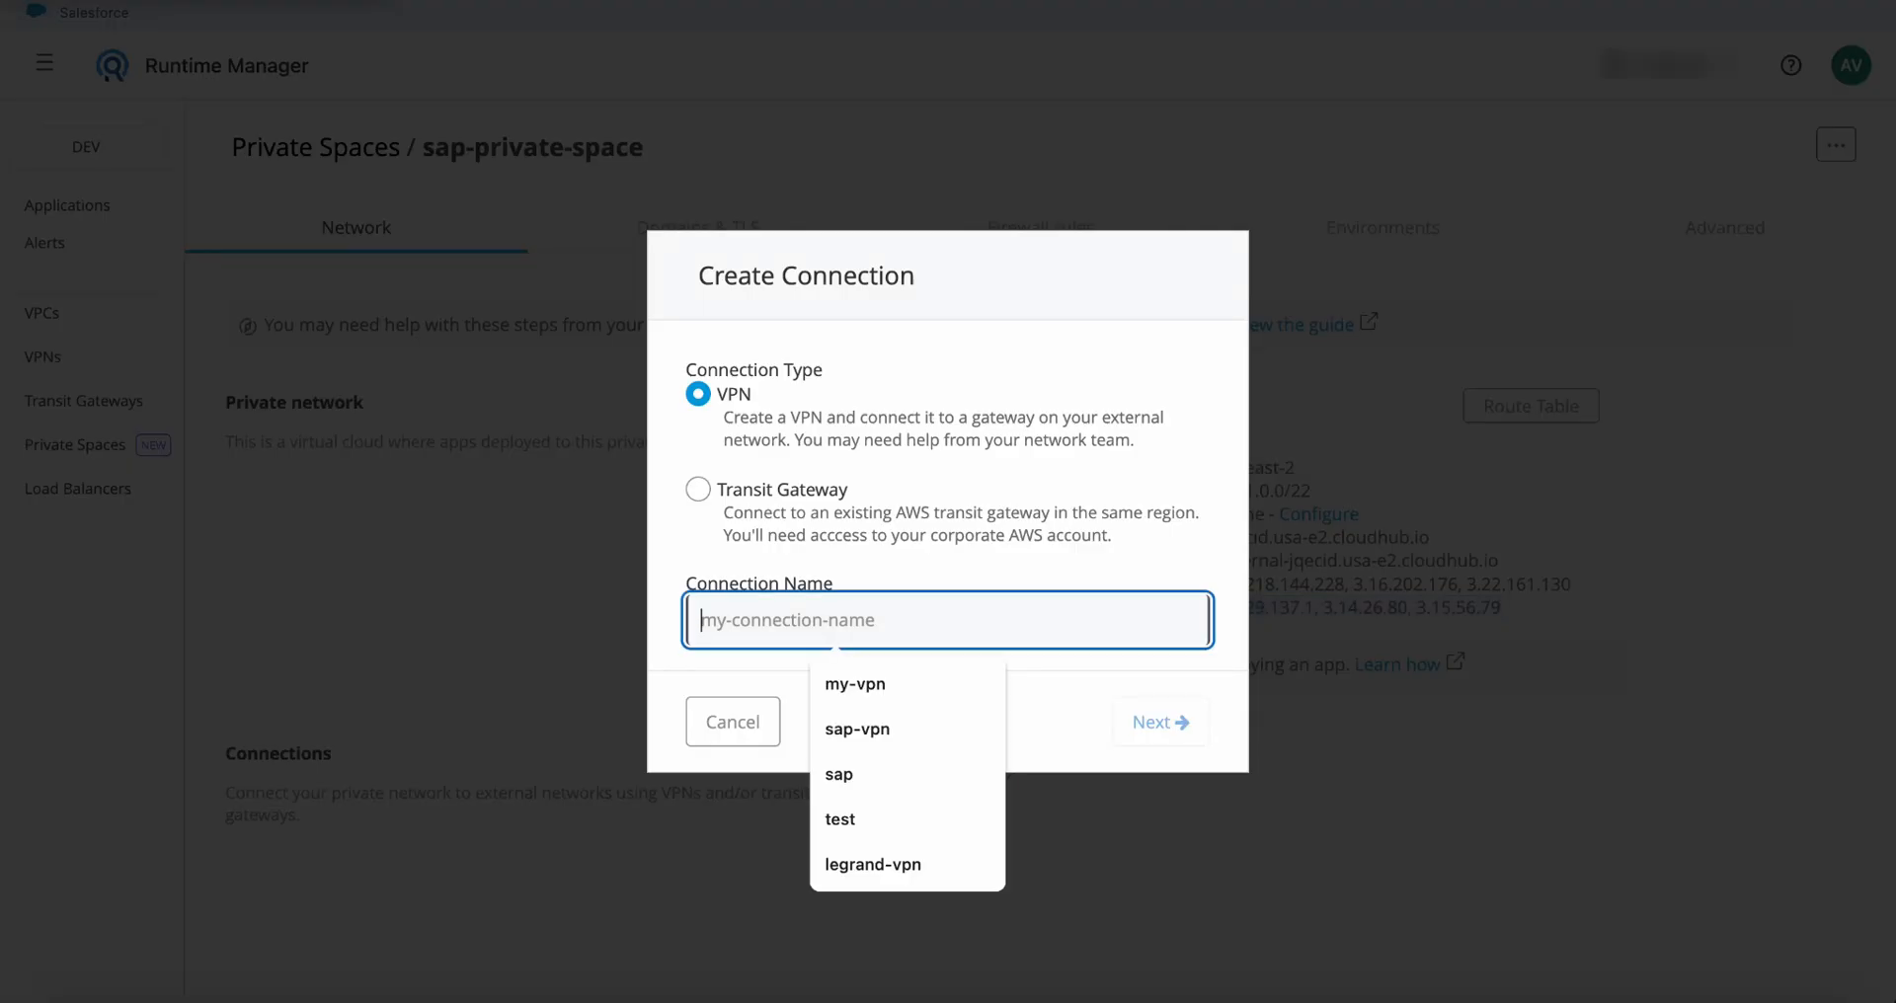
type("s")
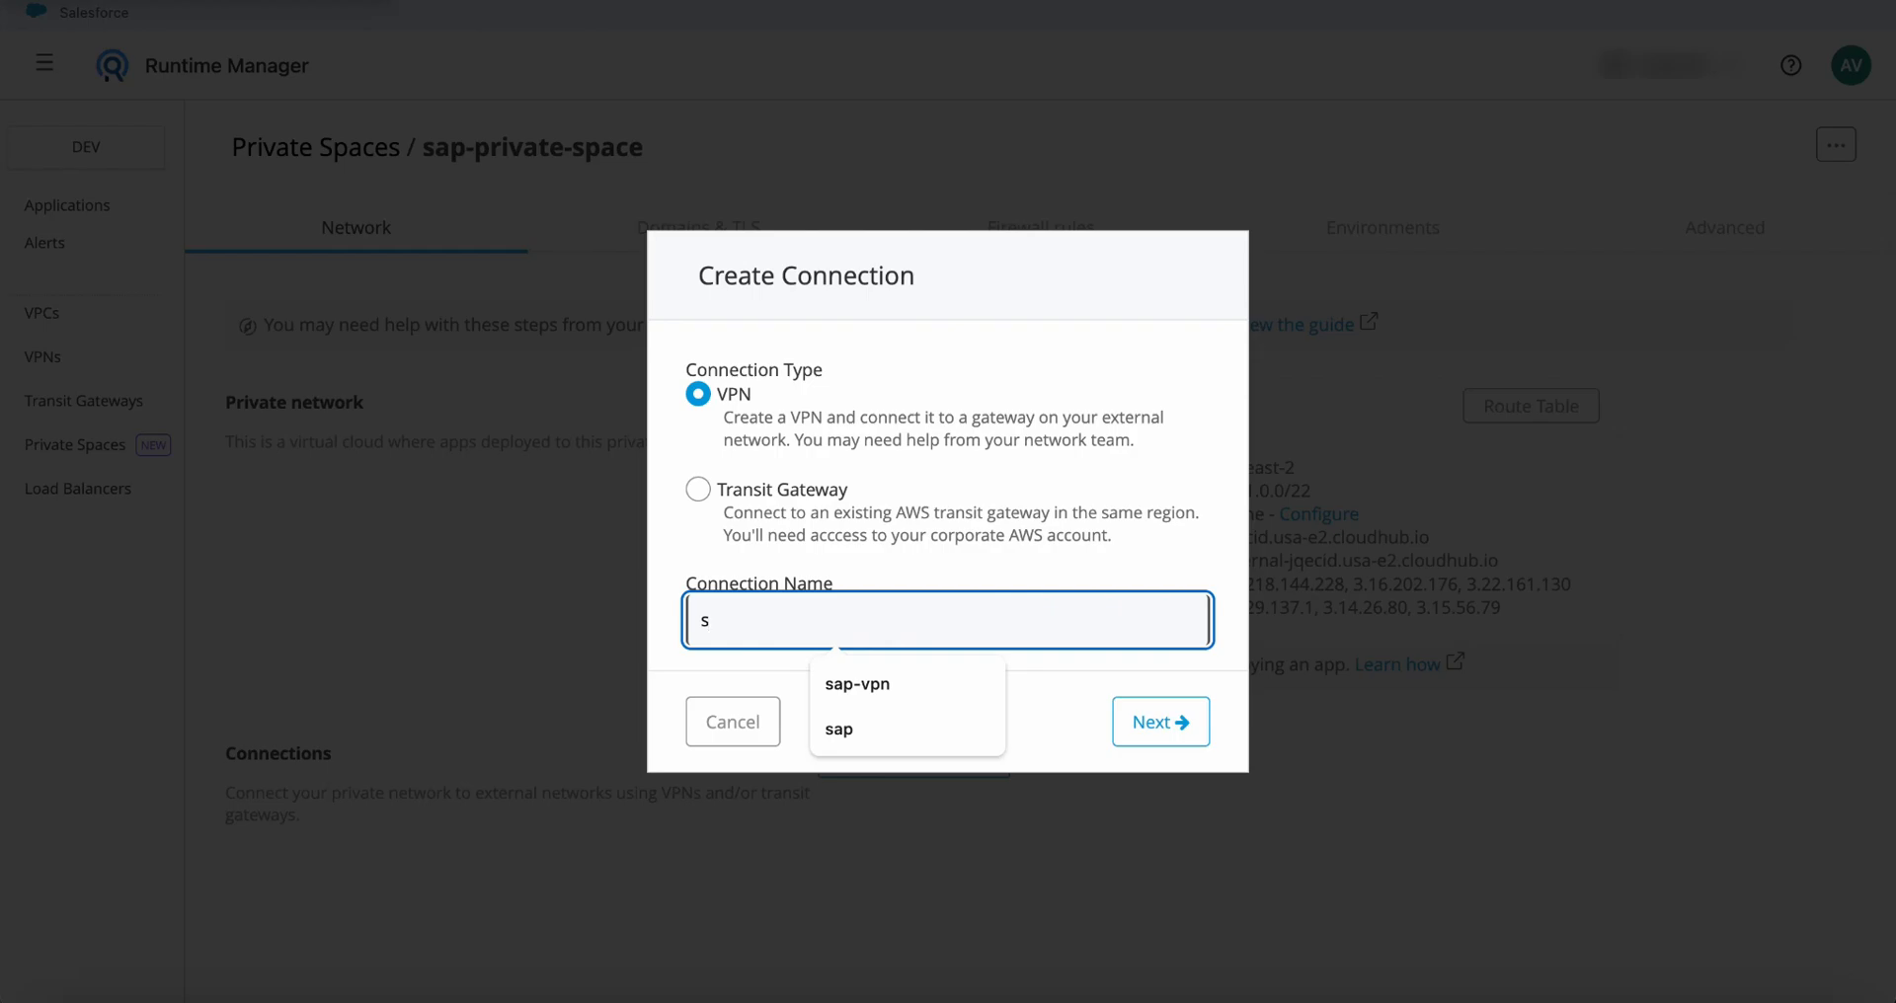
key("BackSpace")
type("sap-")
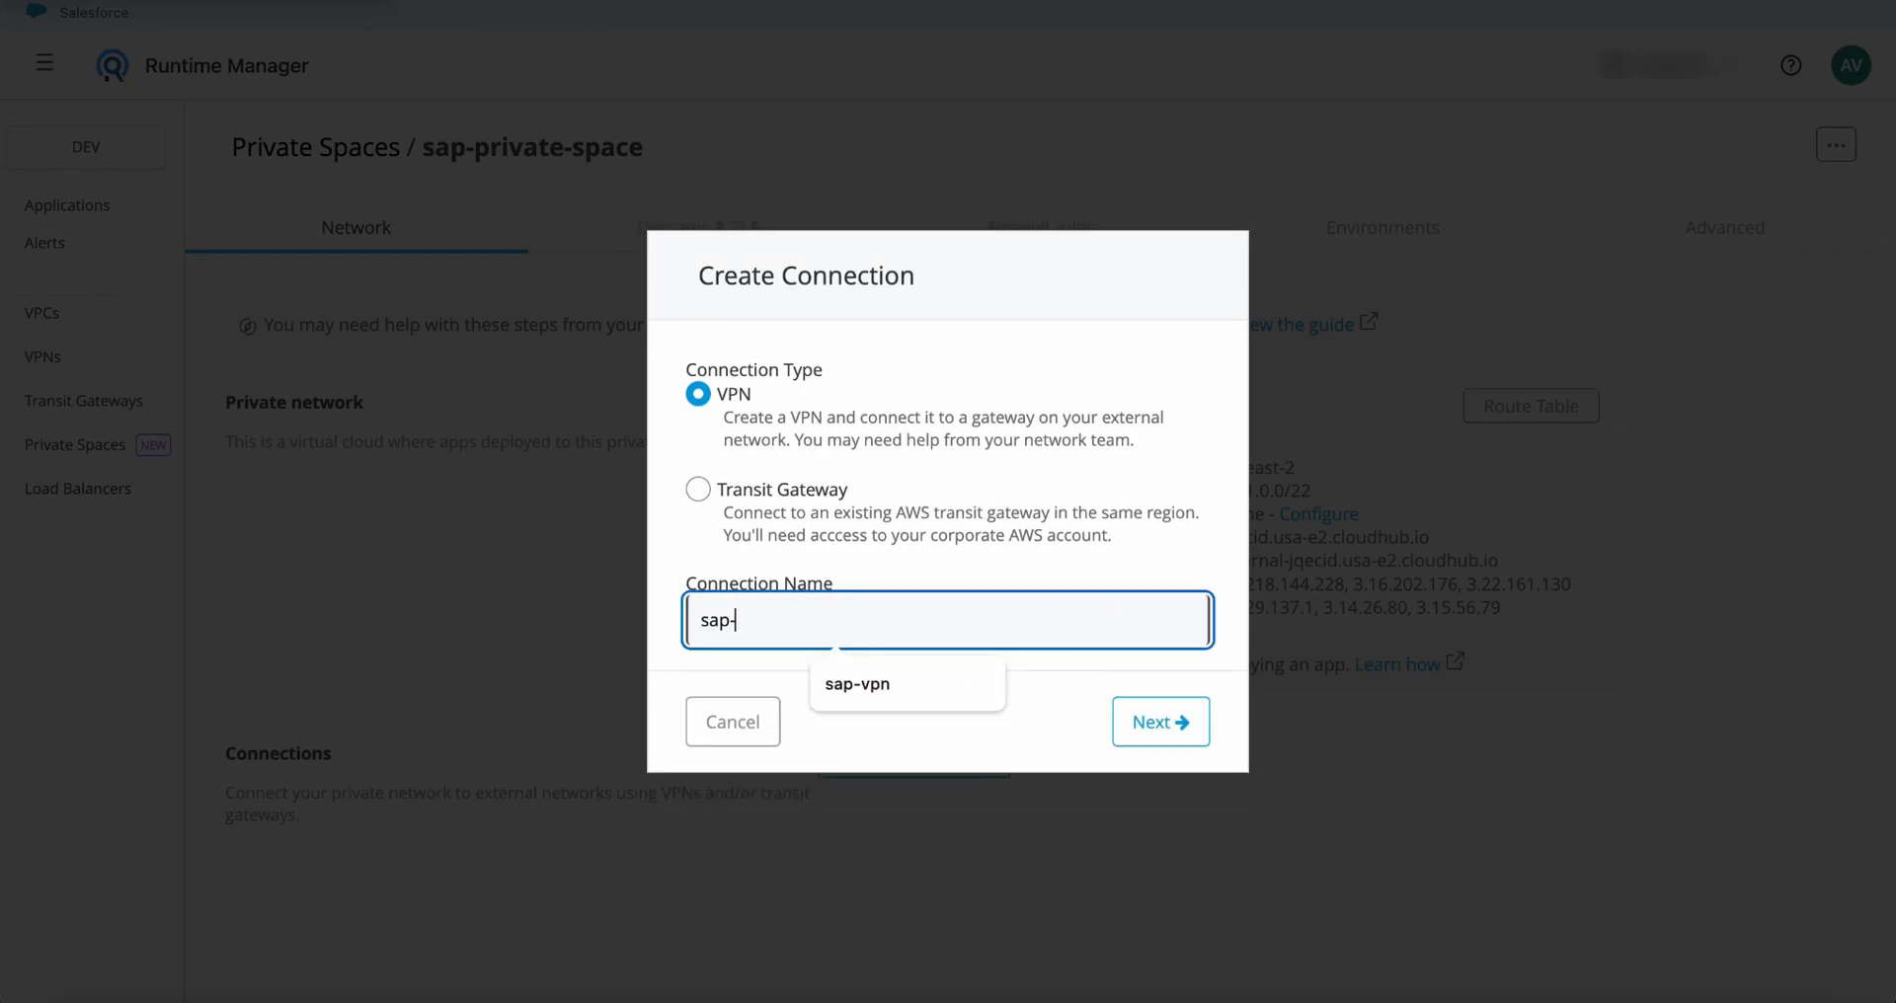
type("vpn")
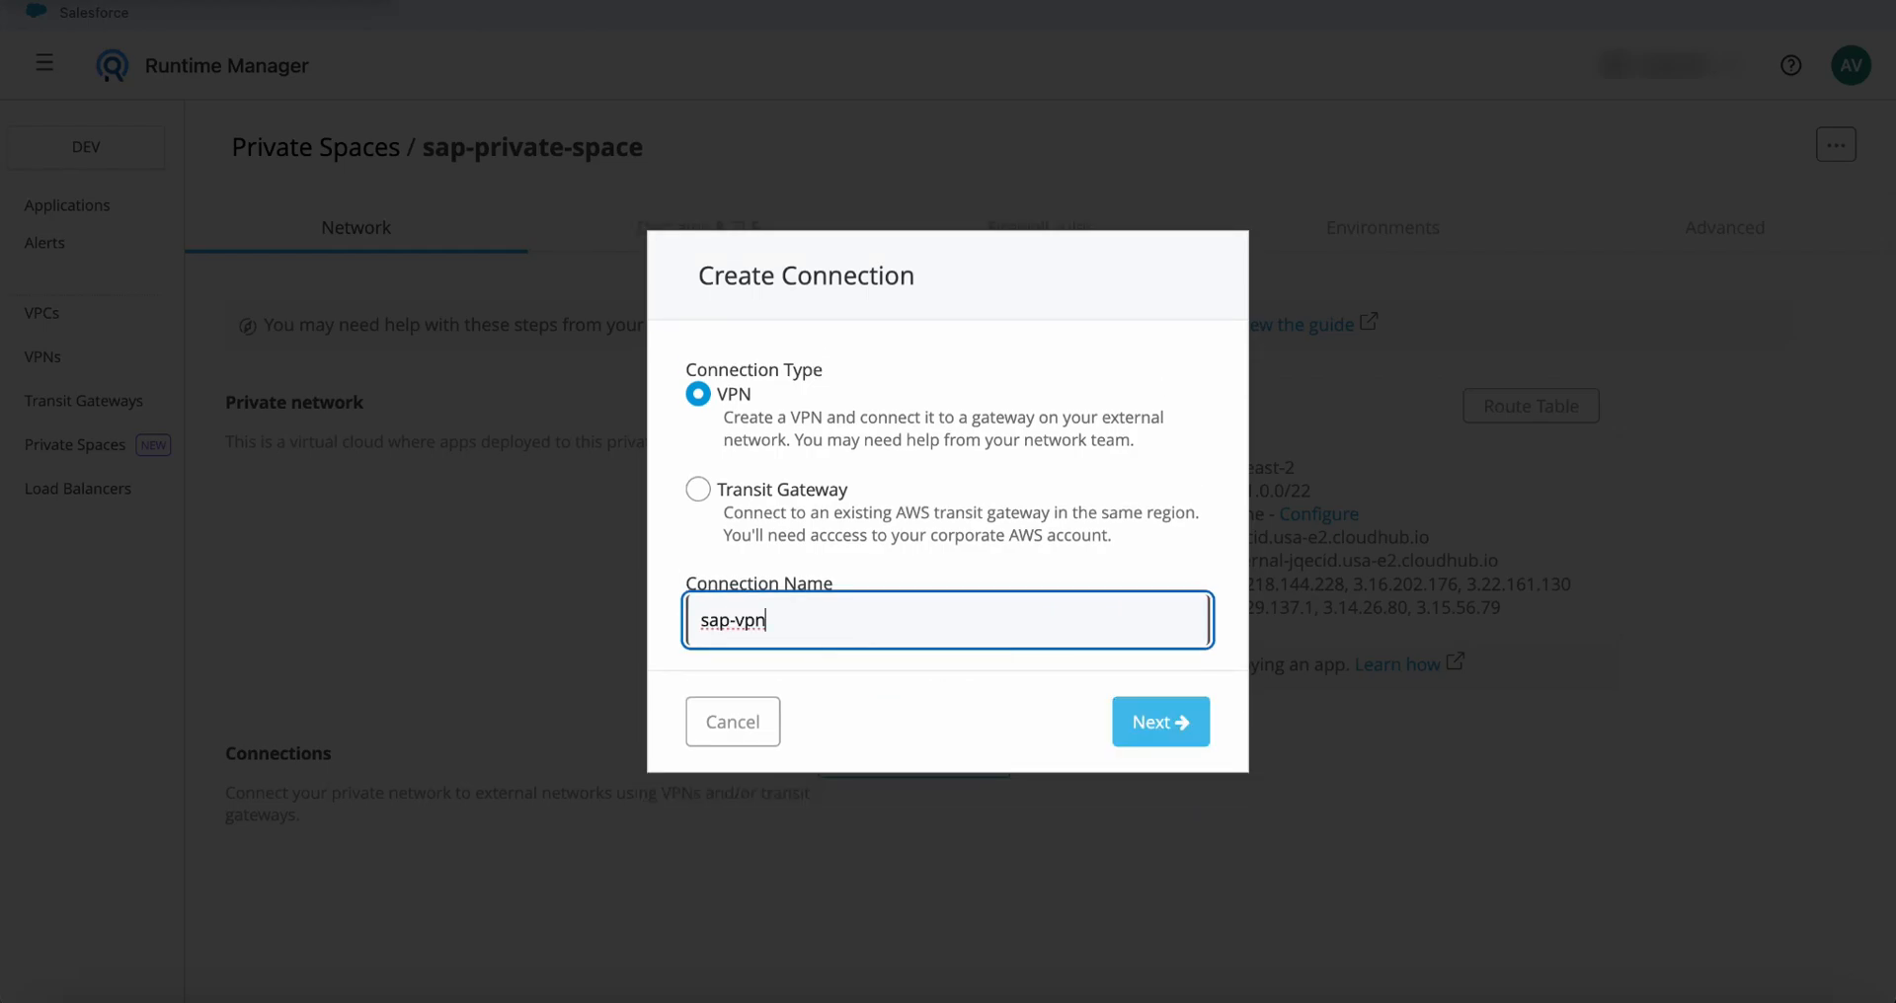
key("Return")
Set the VPN connection's remote IP to 103.159.183.242
scroll(977, 494, "down", 1)
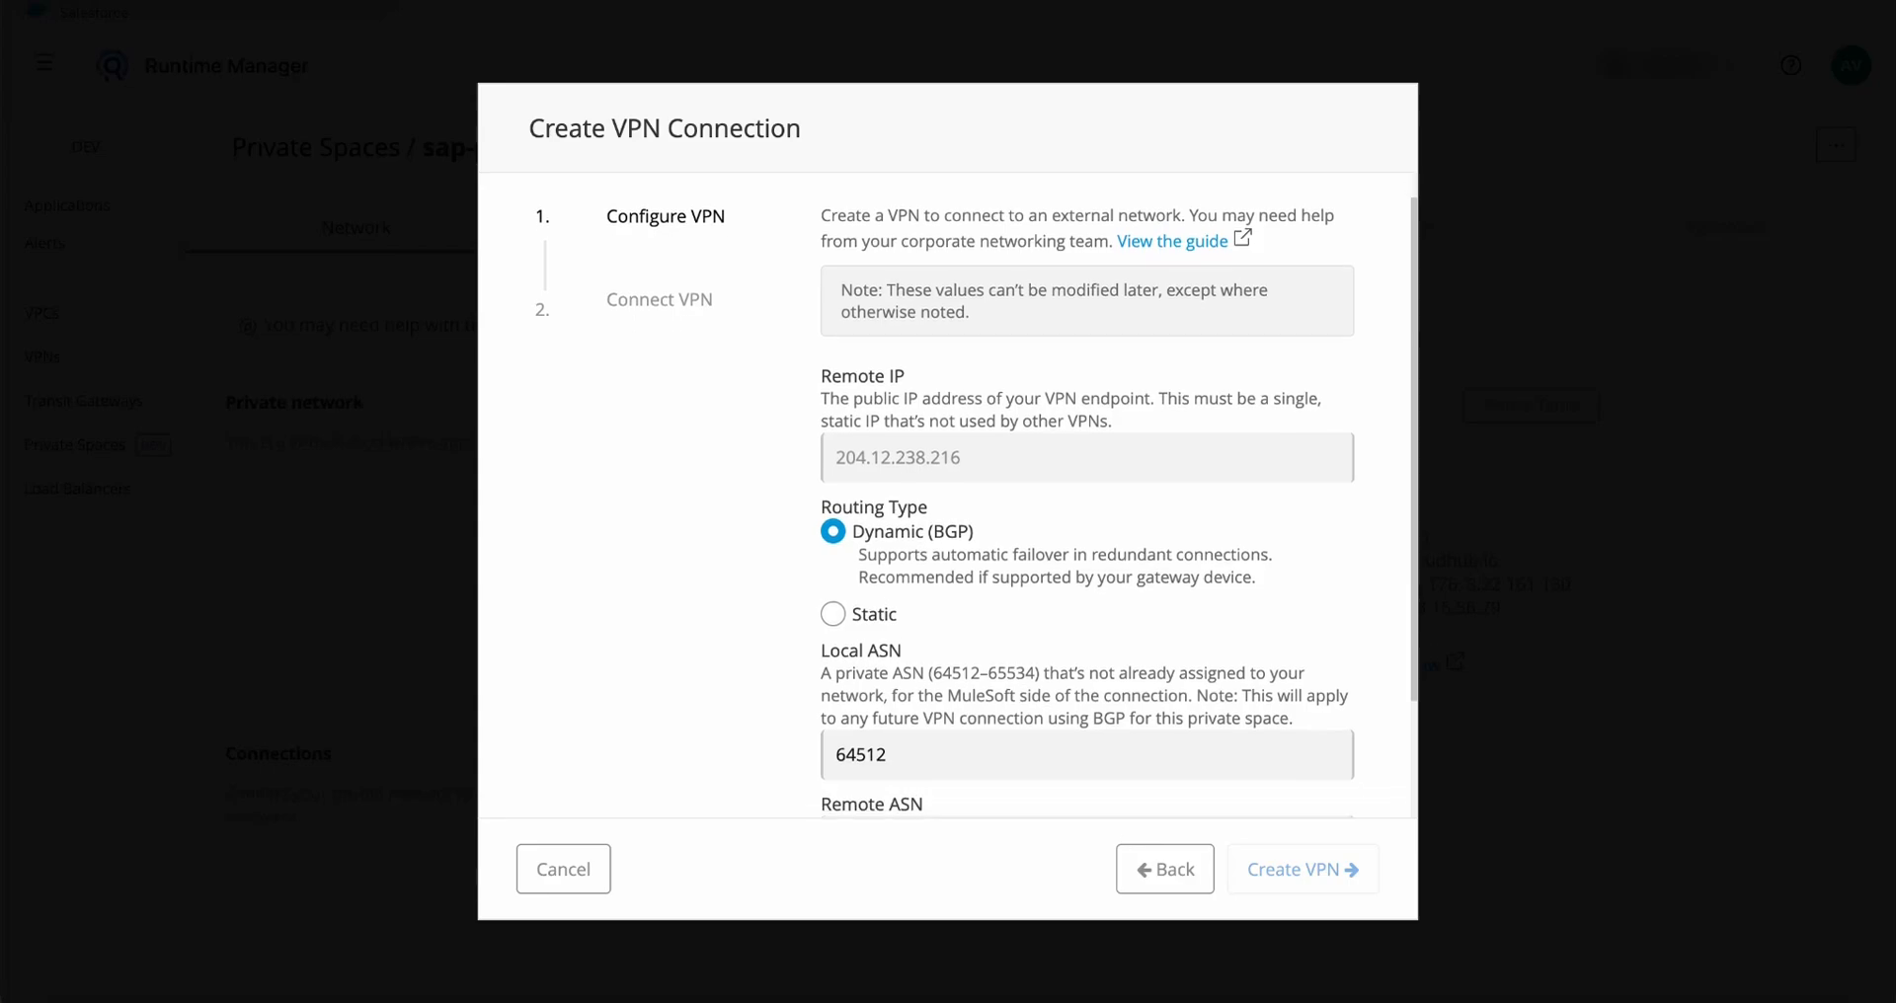
left_click(972, 425)
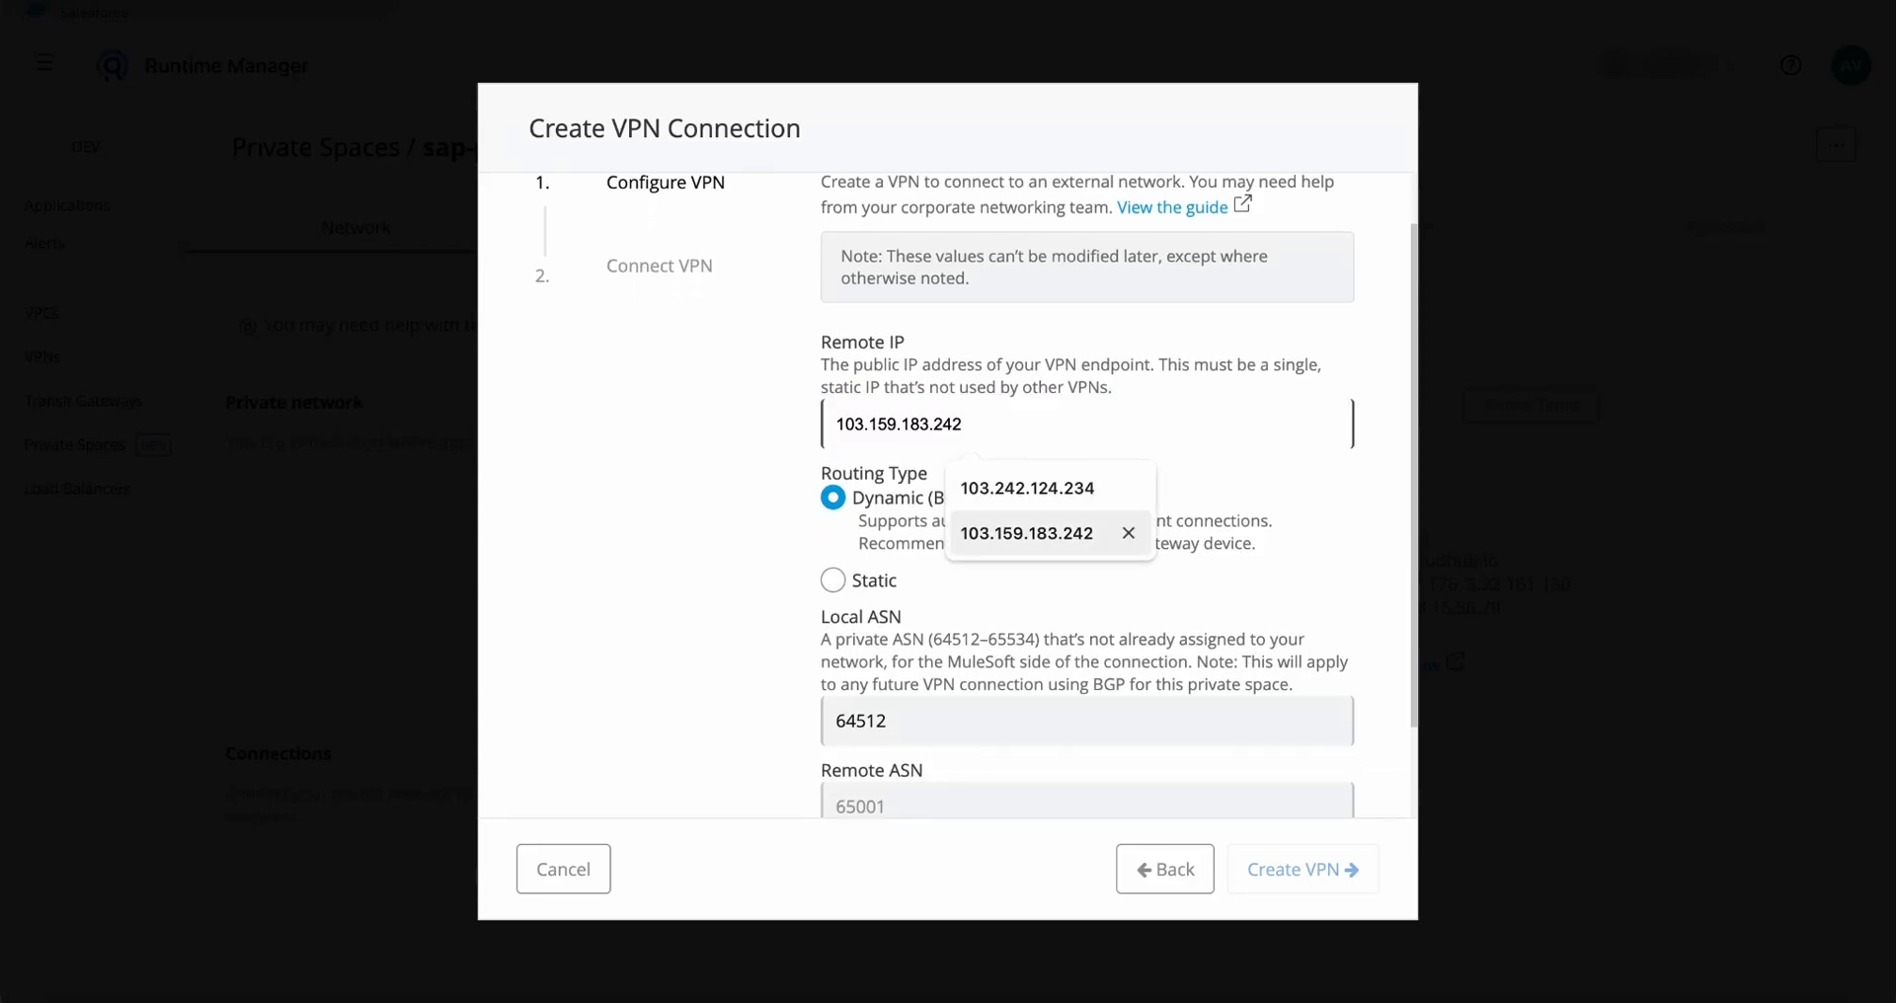
key("Return")
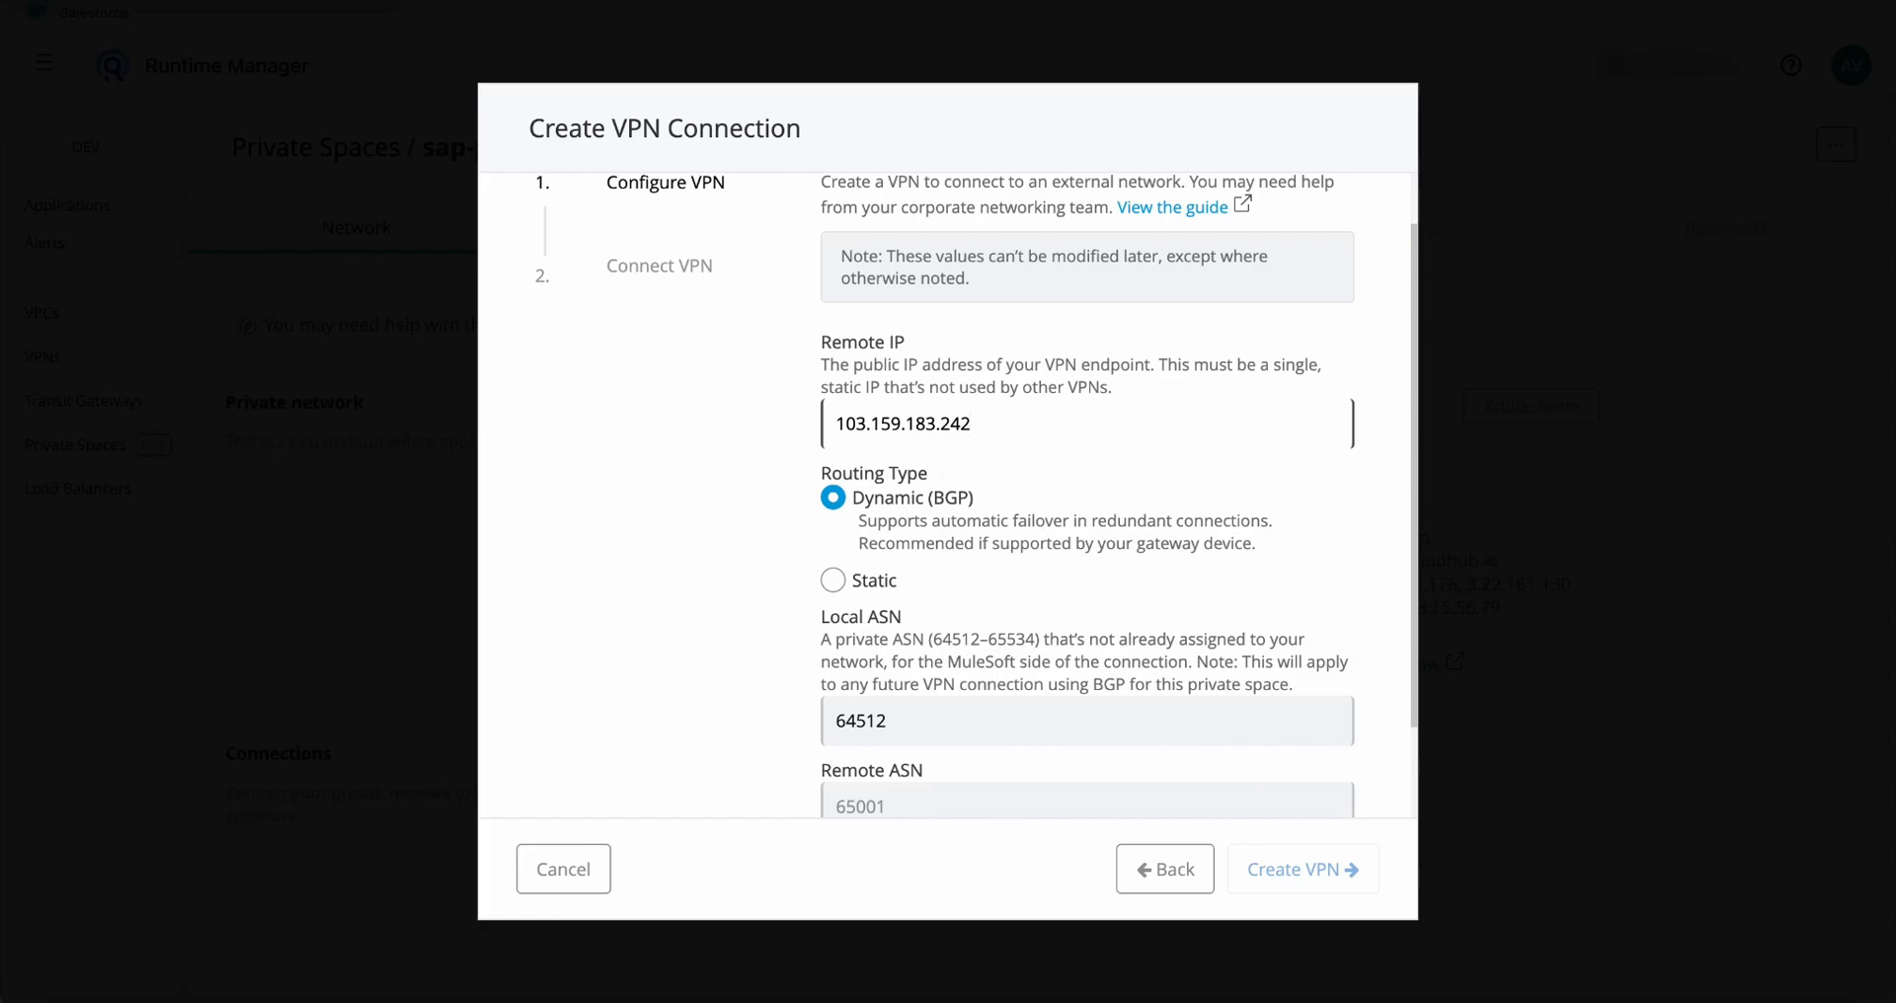
Set the VPN connection's routing type to Static
scroll(1086, 496, "down", 1)
scroll(1087, 496, "up", 2)
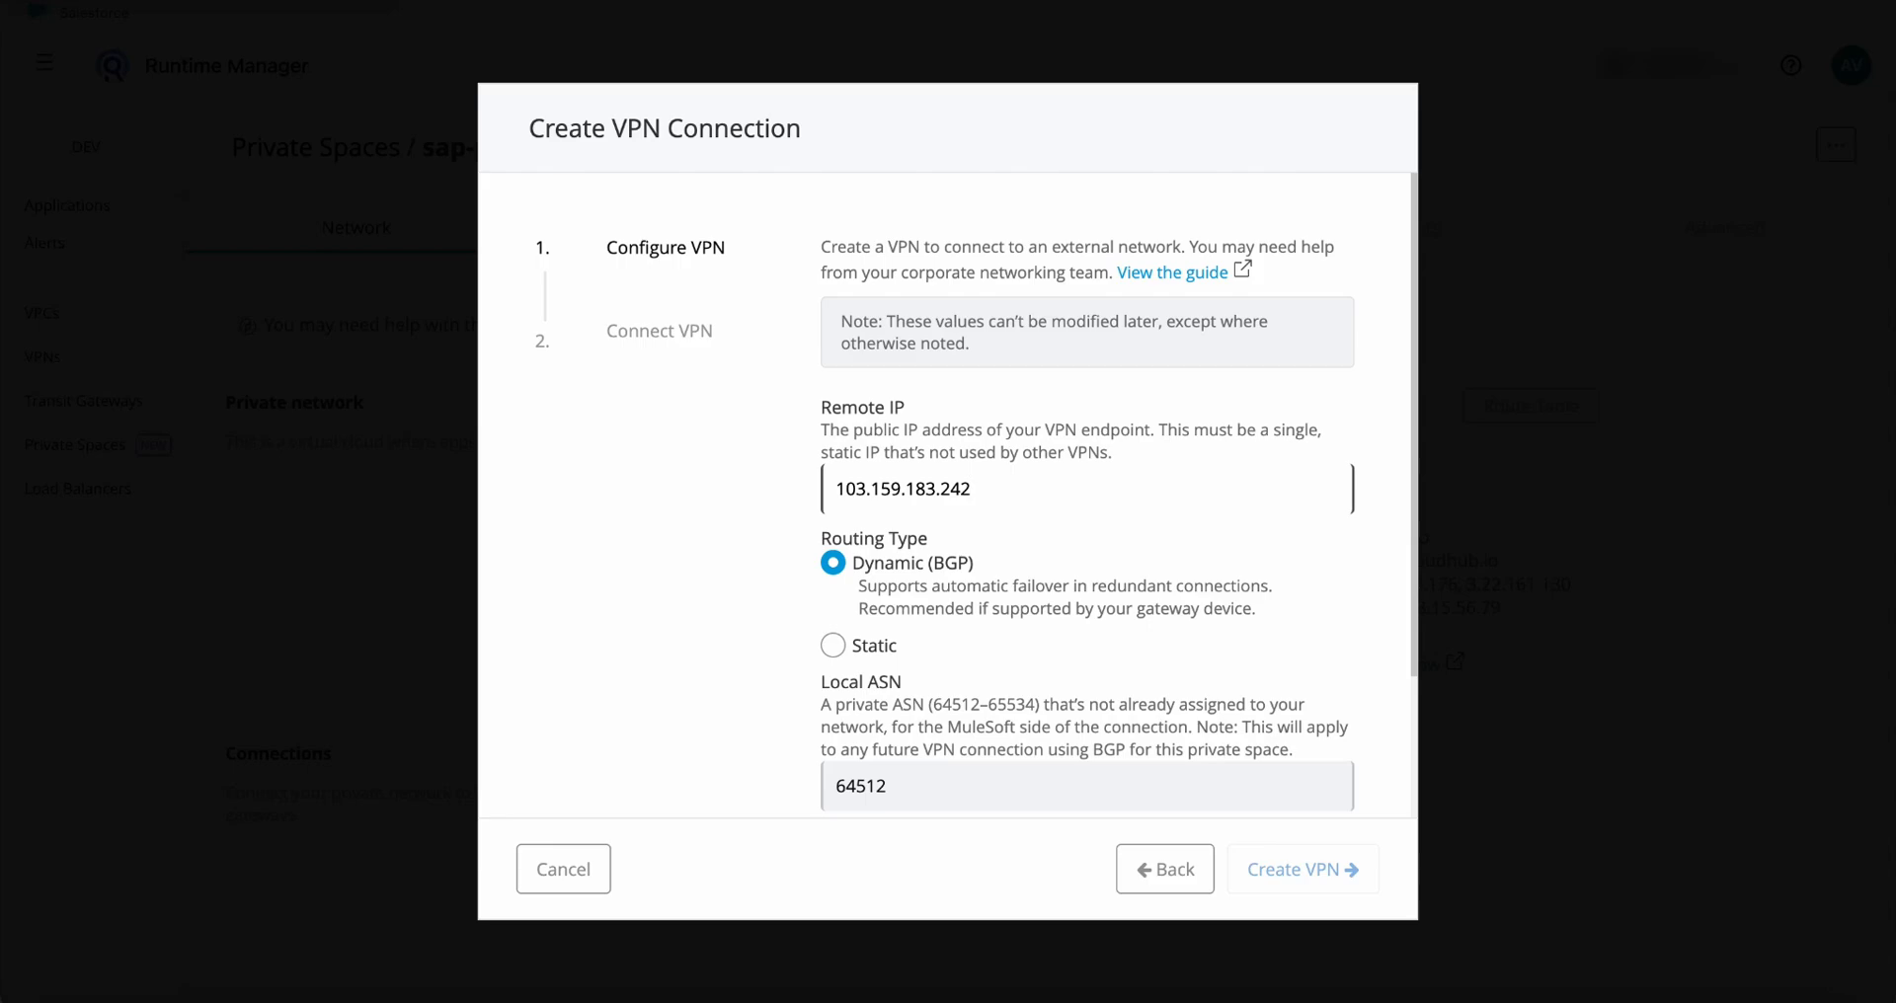
scroll(977, 493, "down", 2)
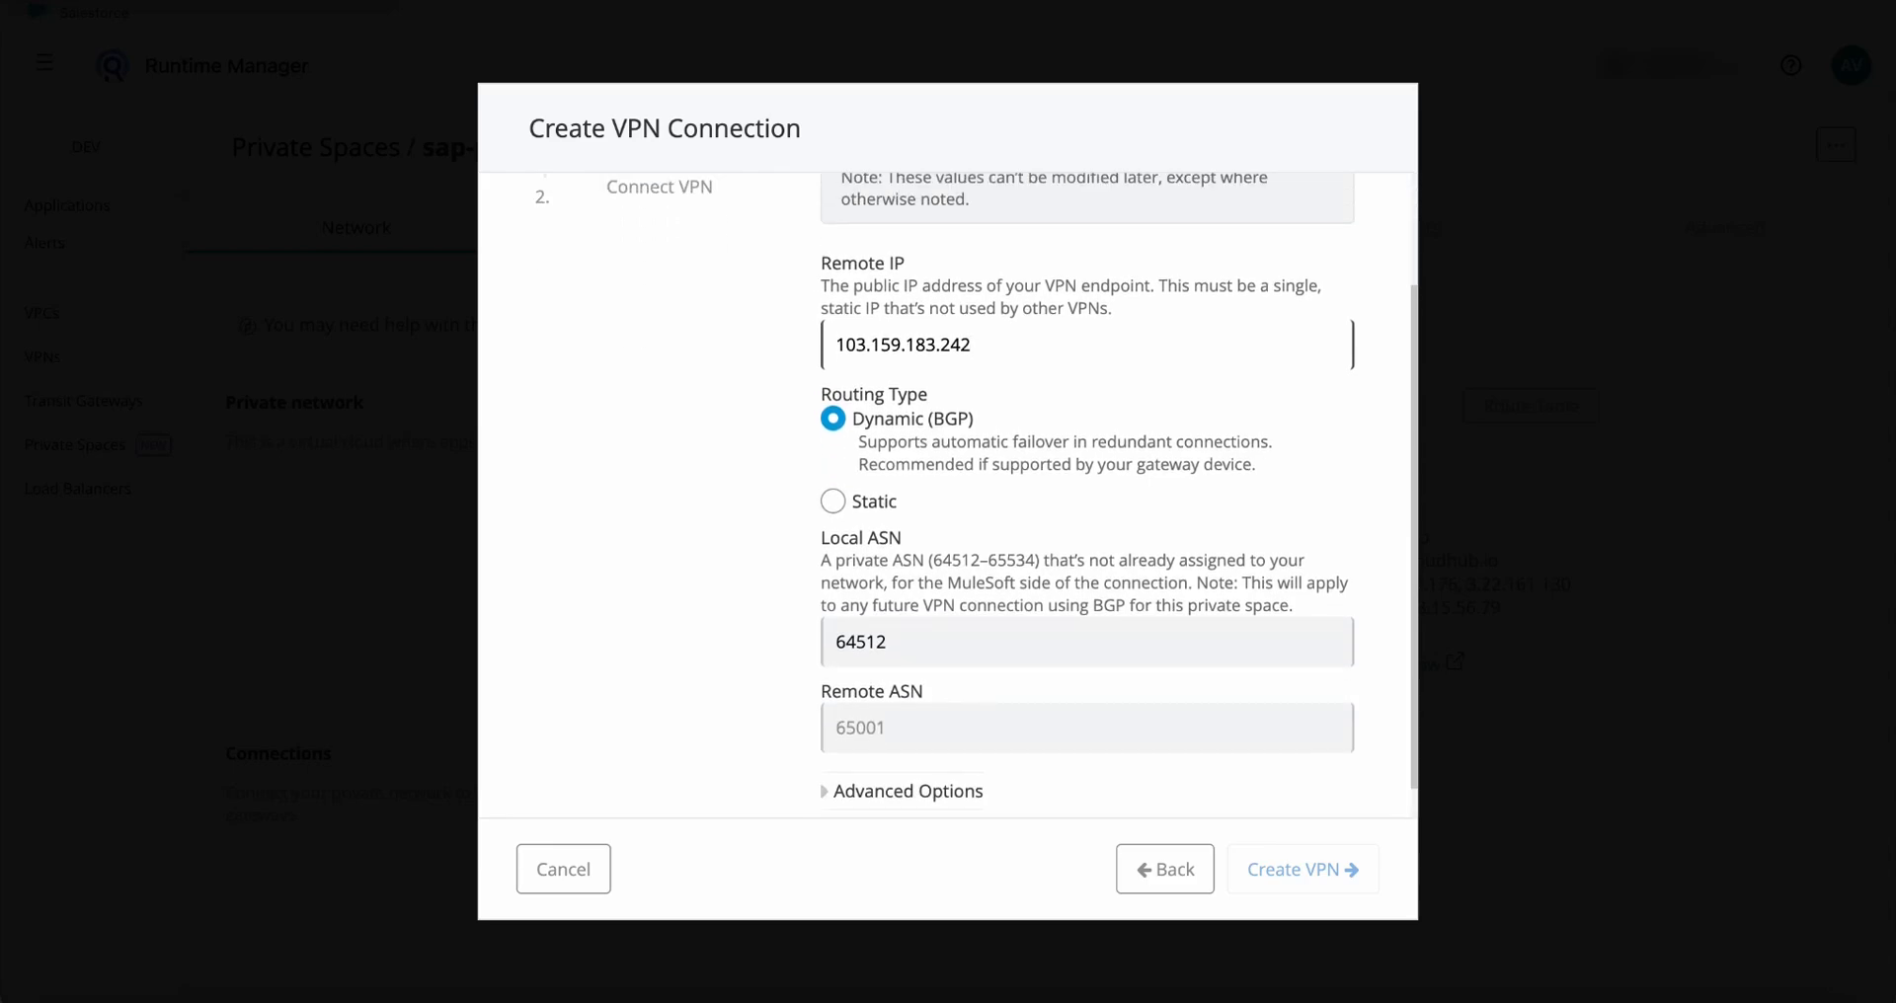
left_click(832, 501)
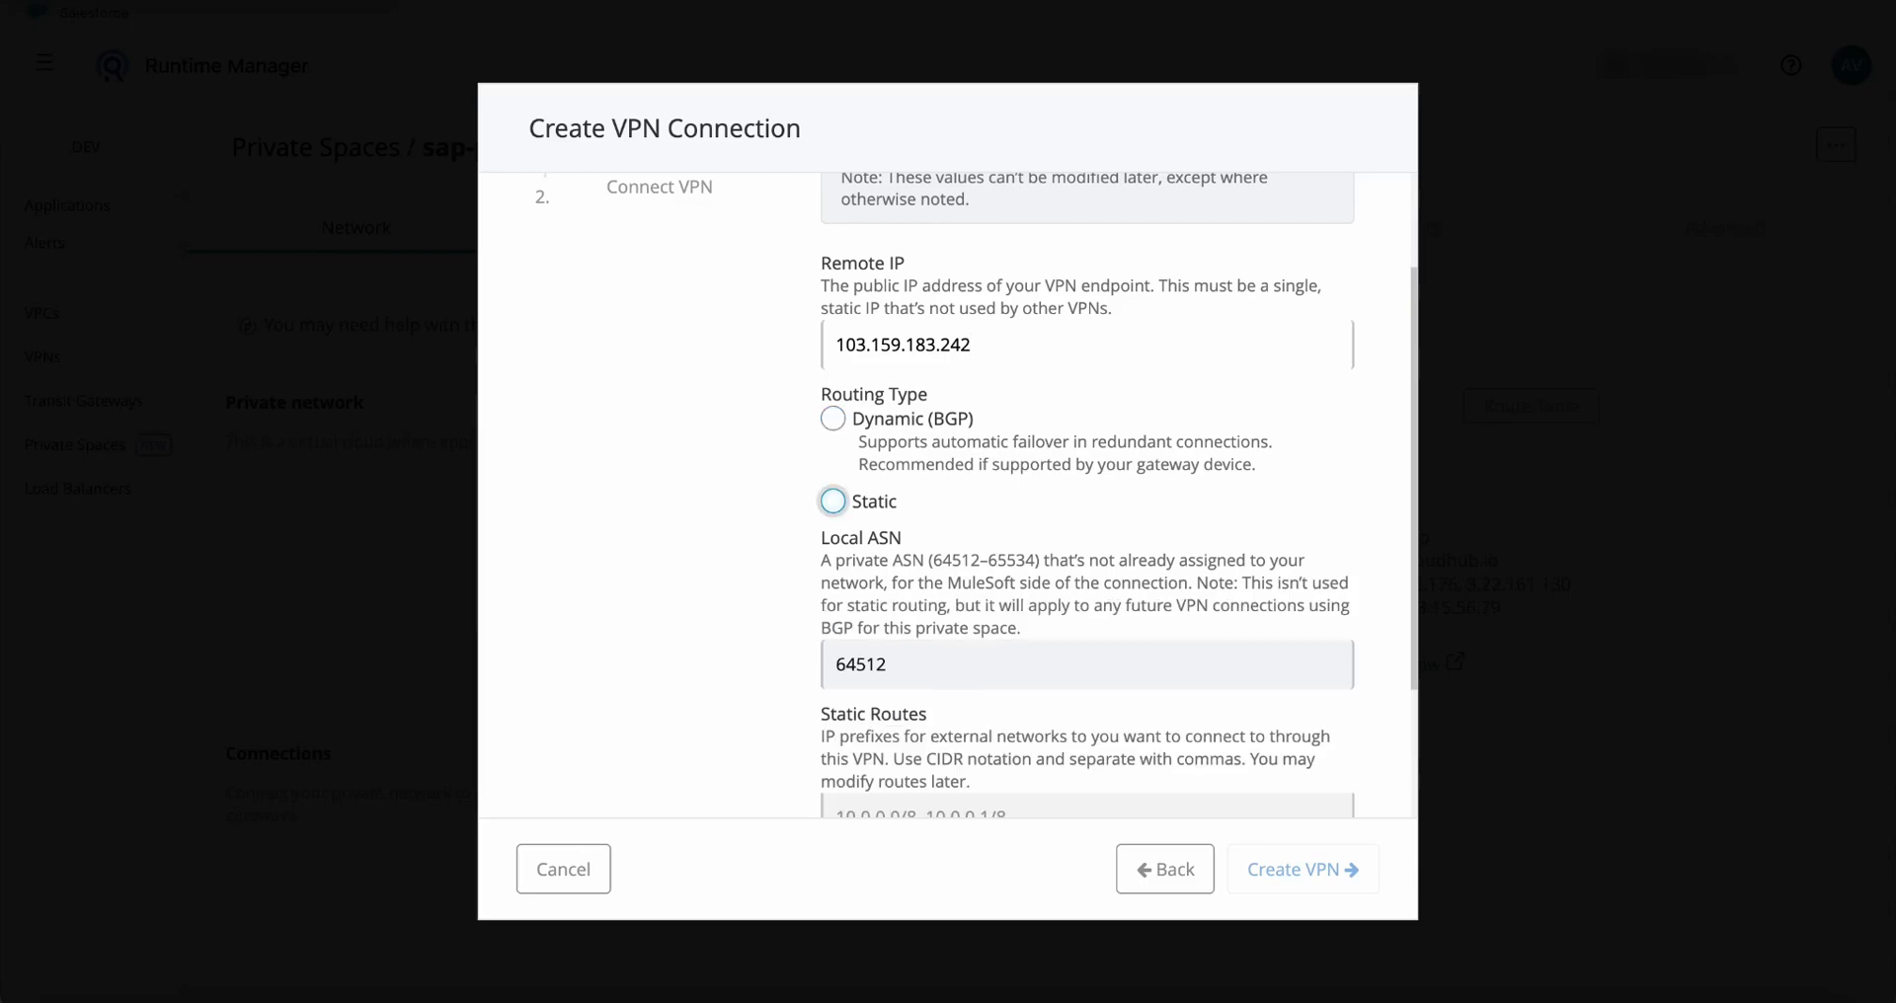
Enter 10.0.0.0/8 as the static route for the external network reached through the VPN
scroll(833, 501, "down", 2)
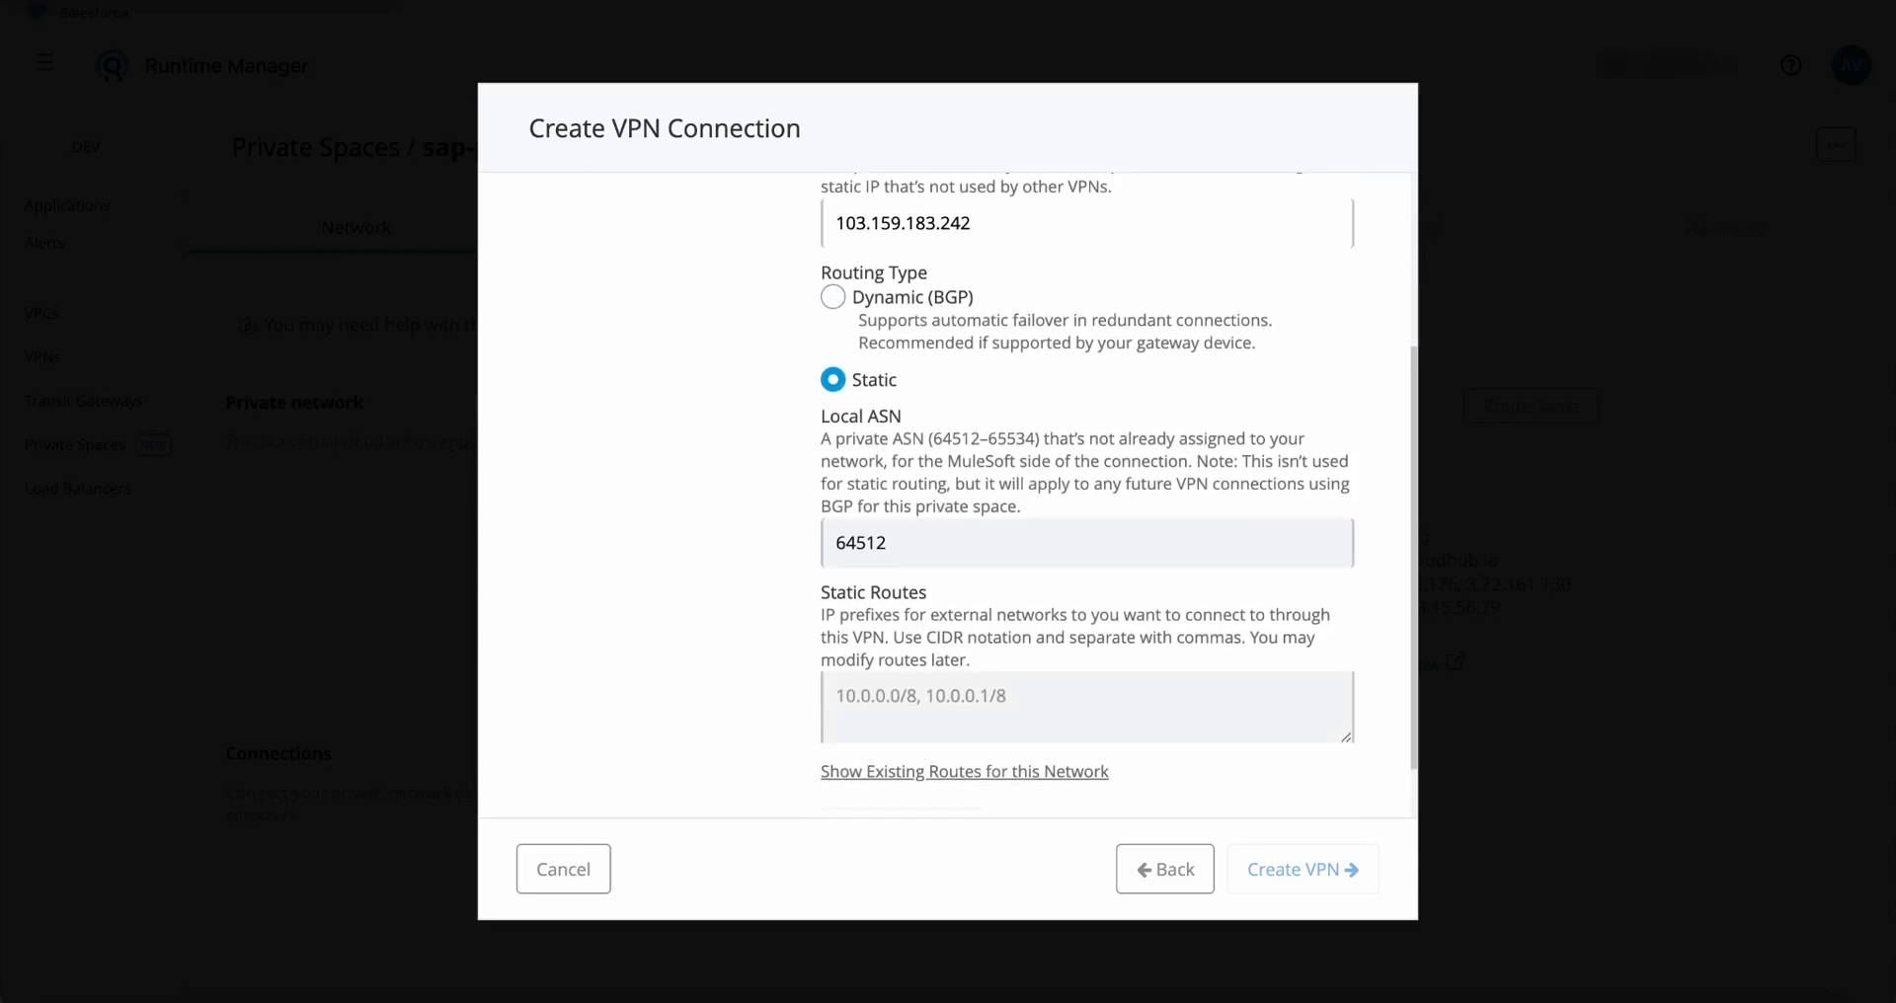
scroll(1120, 489, "down", 1)
scroll(1119, 490, "down", 1)
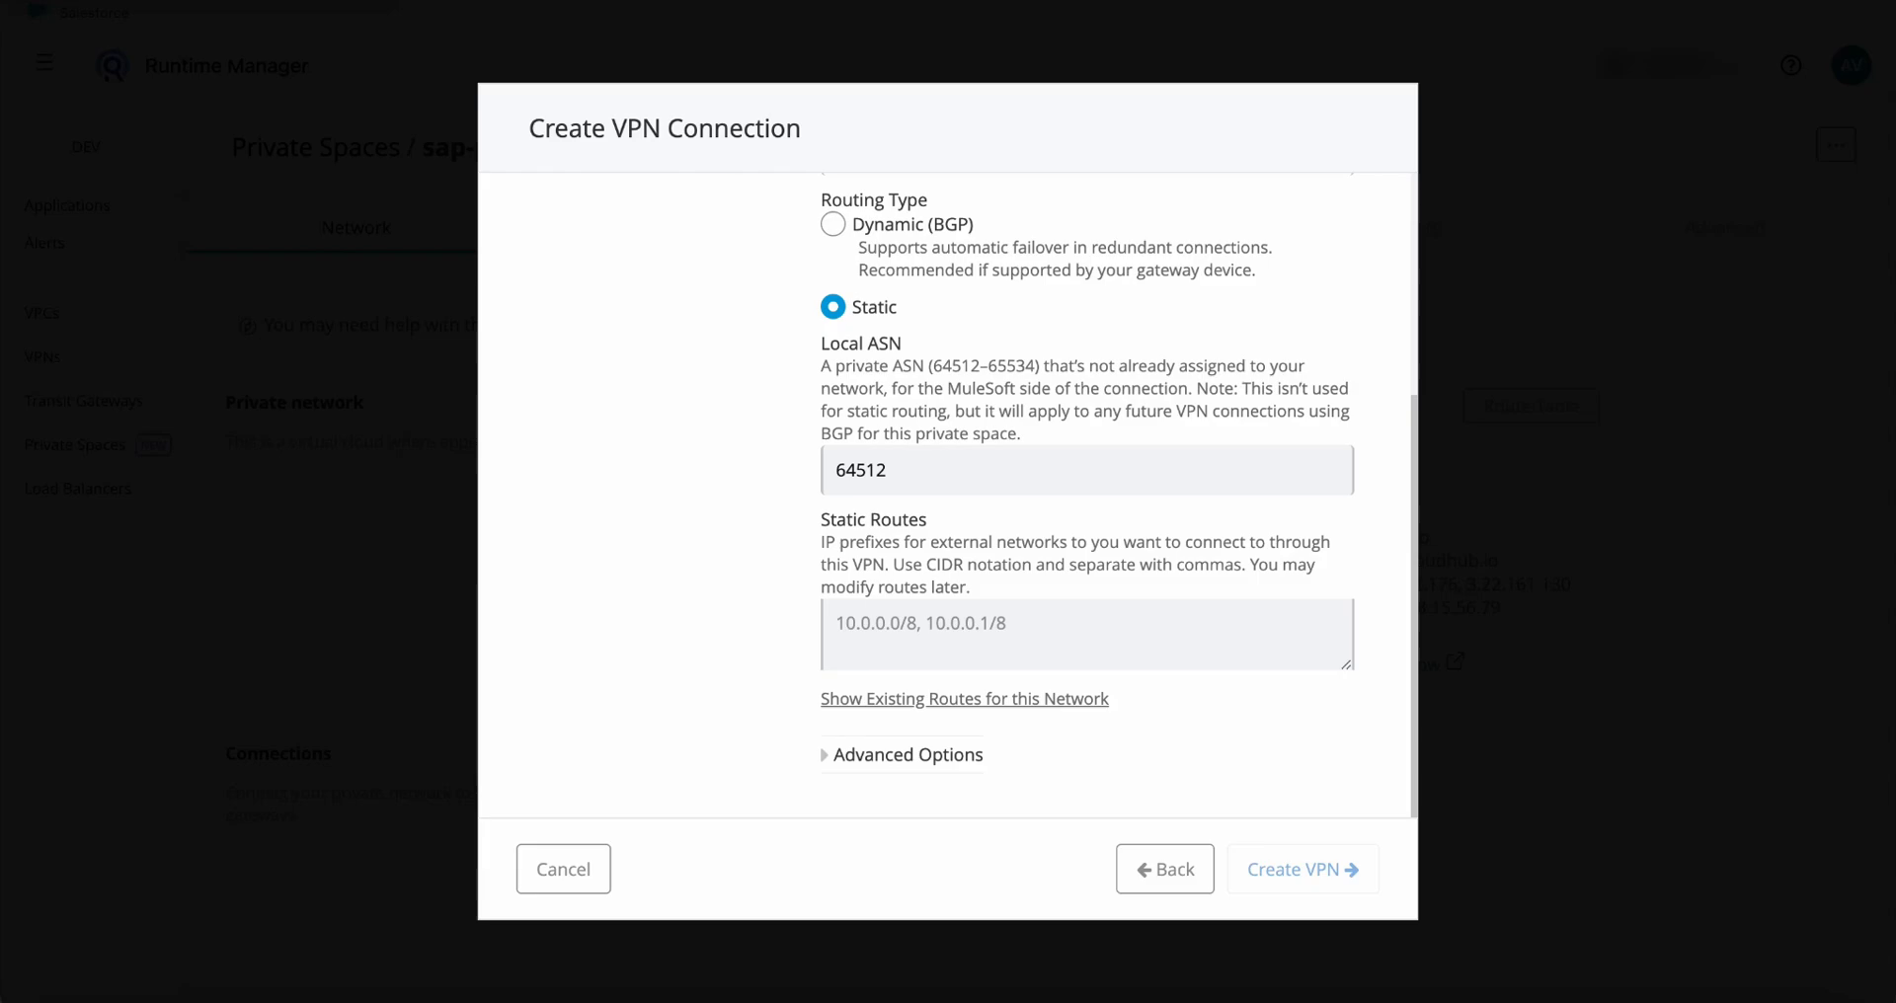
left_click(920, 623)
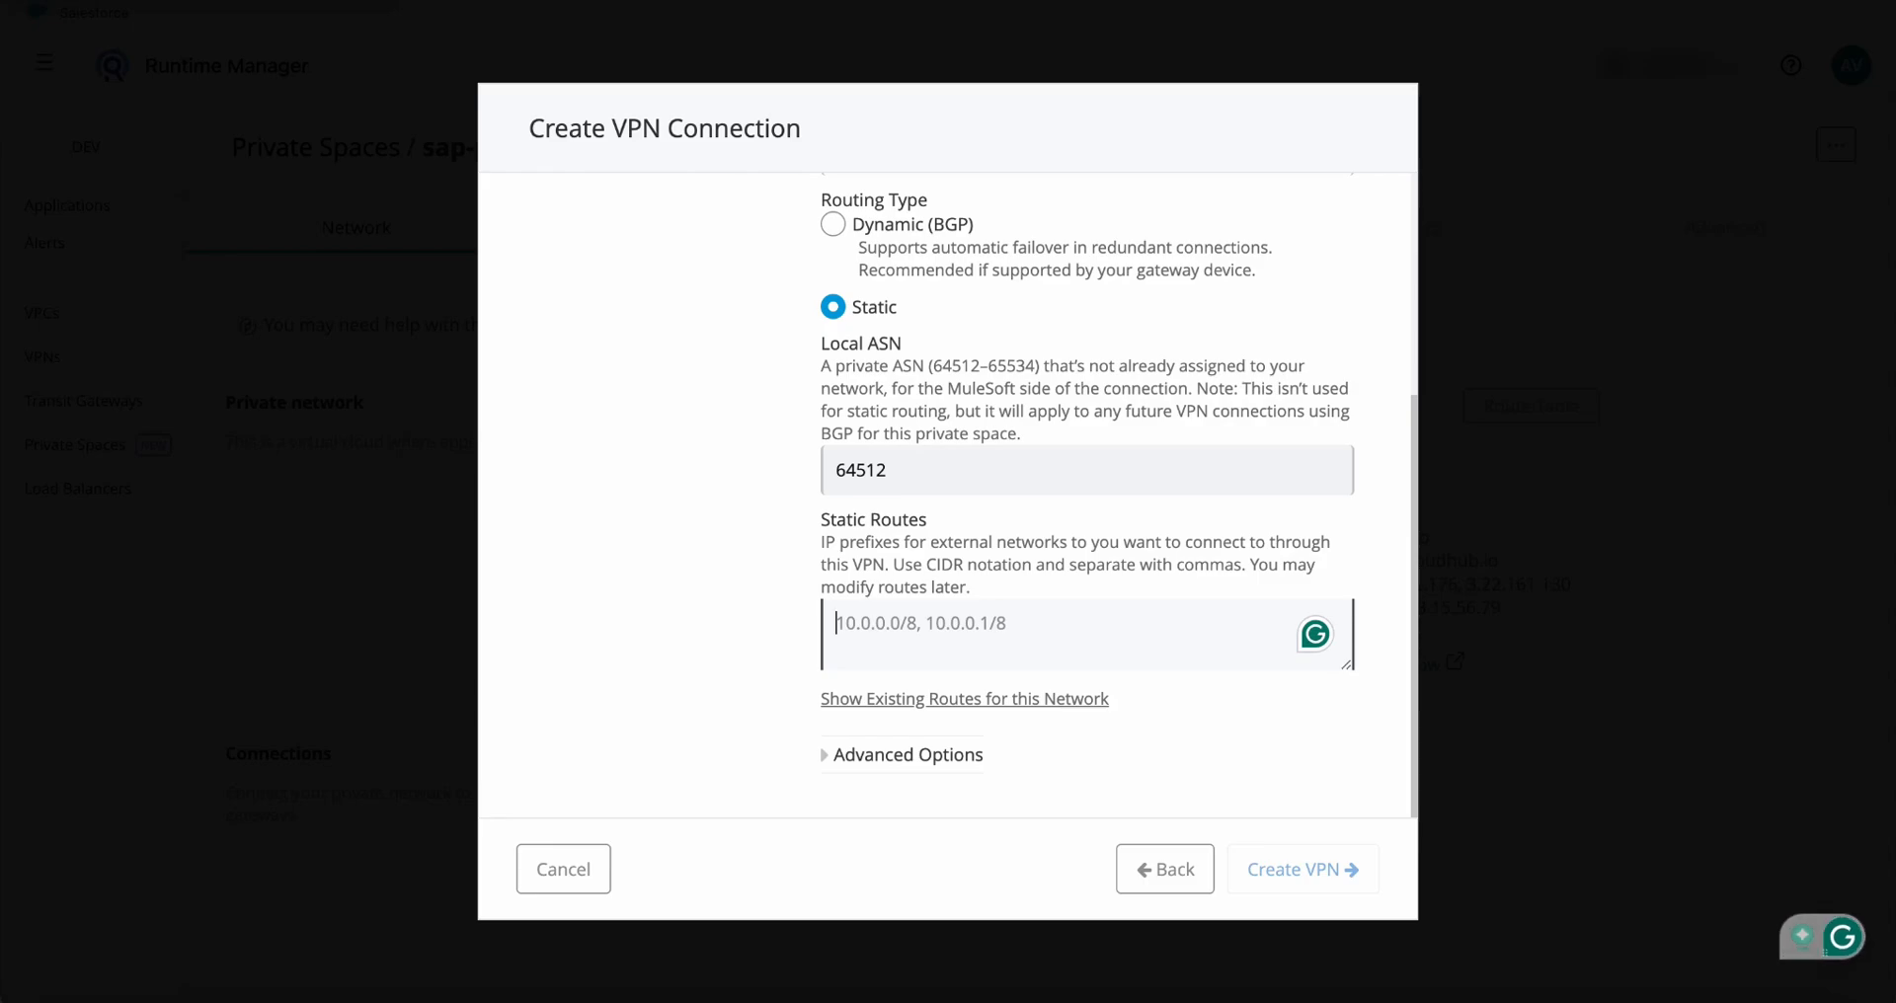
type("10")
key("BackSpace")
key("BackSpace")
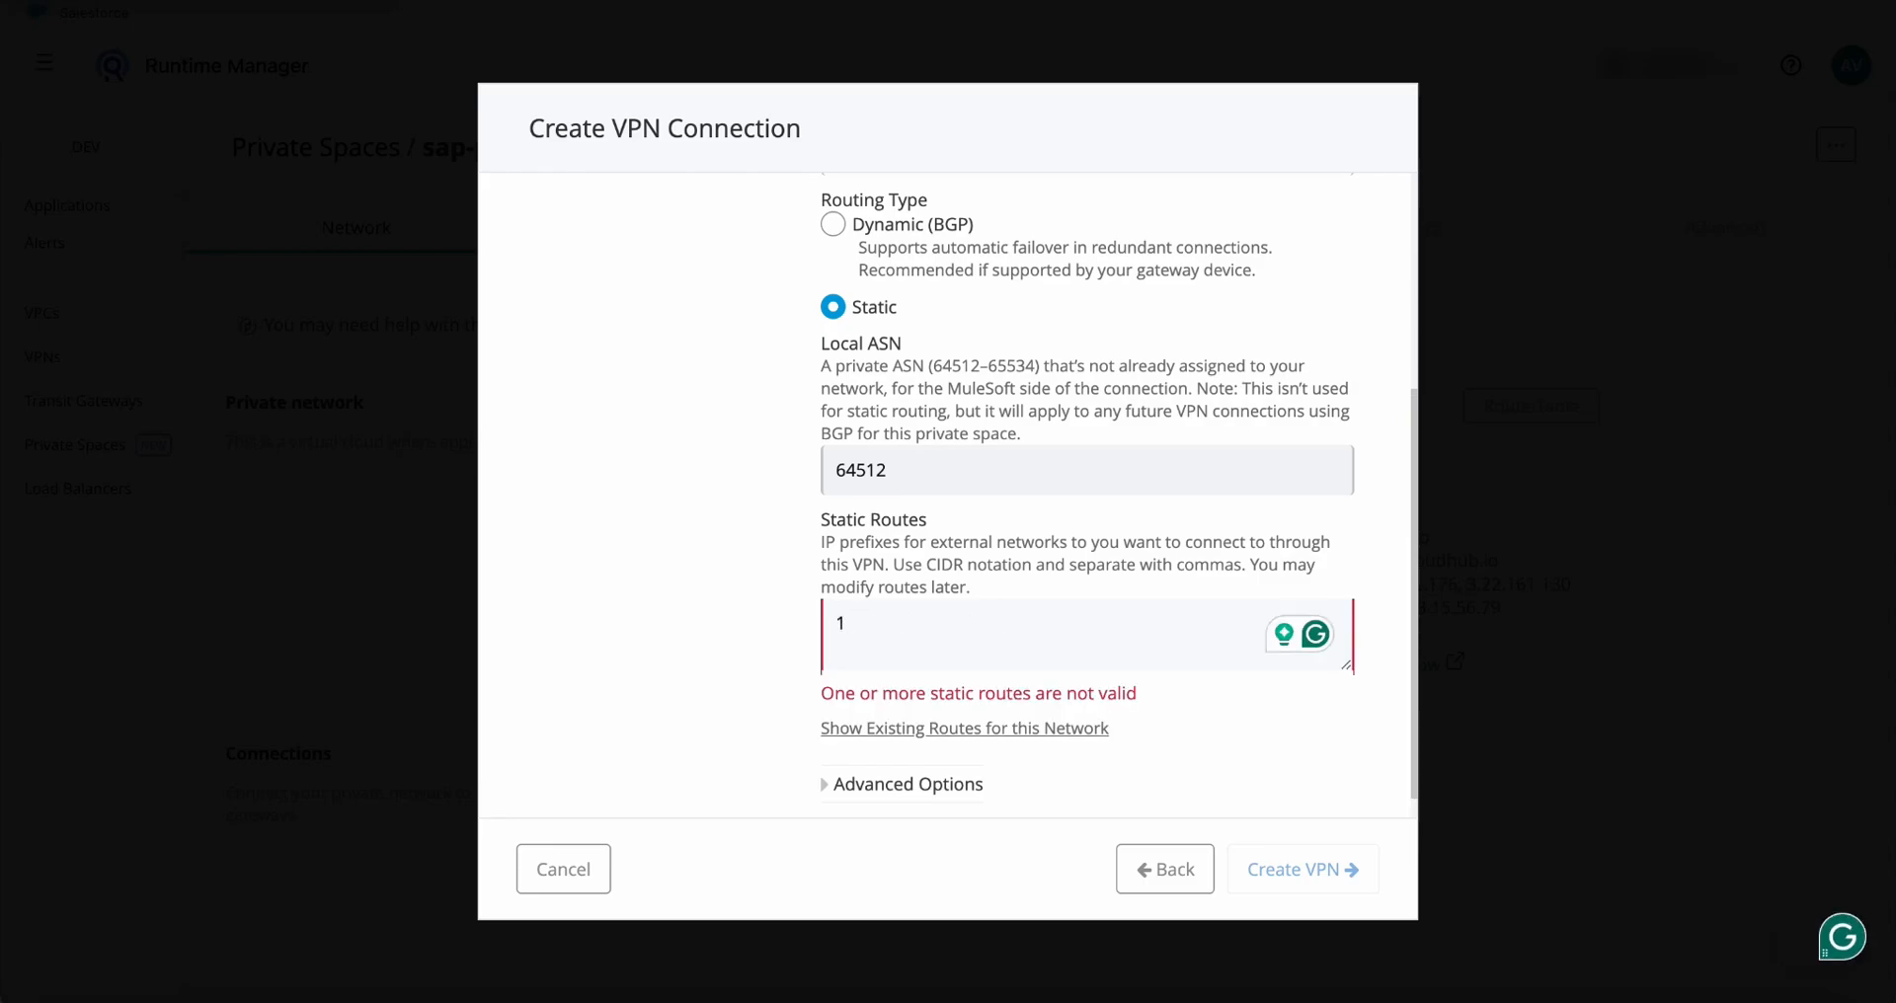
type("10.0.0.")
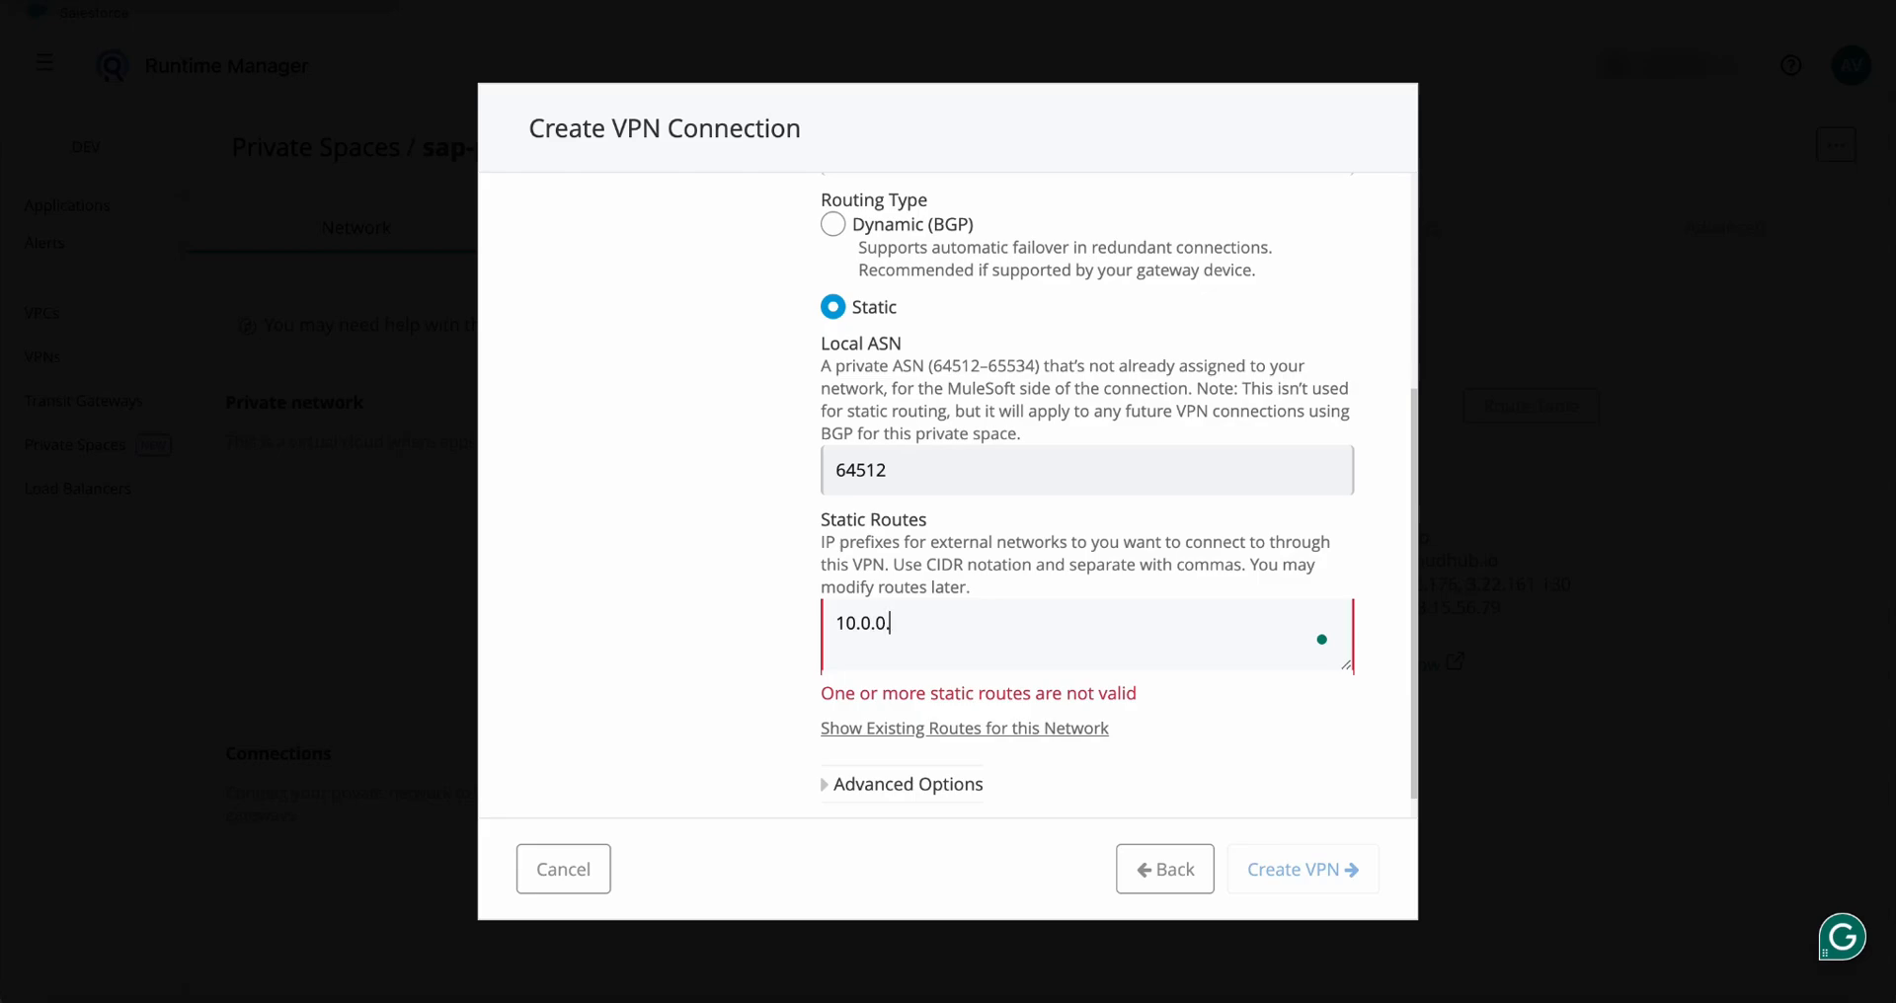
type("0/8")
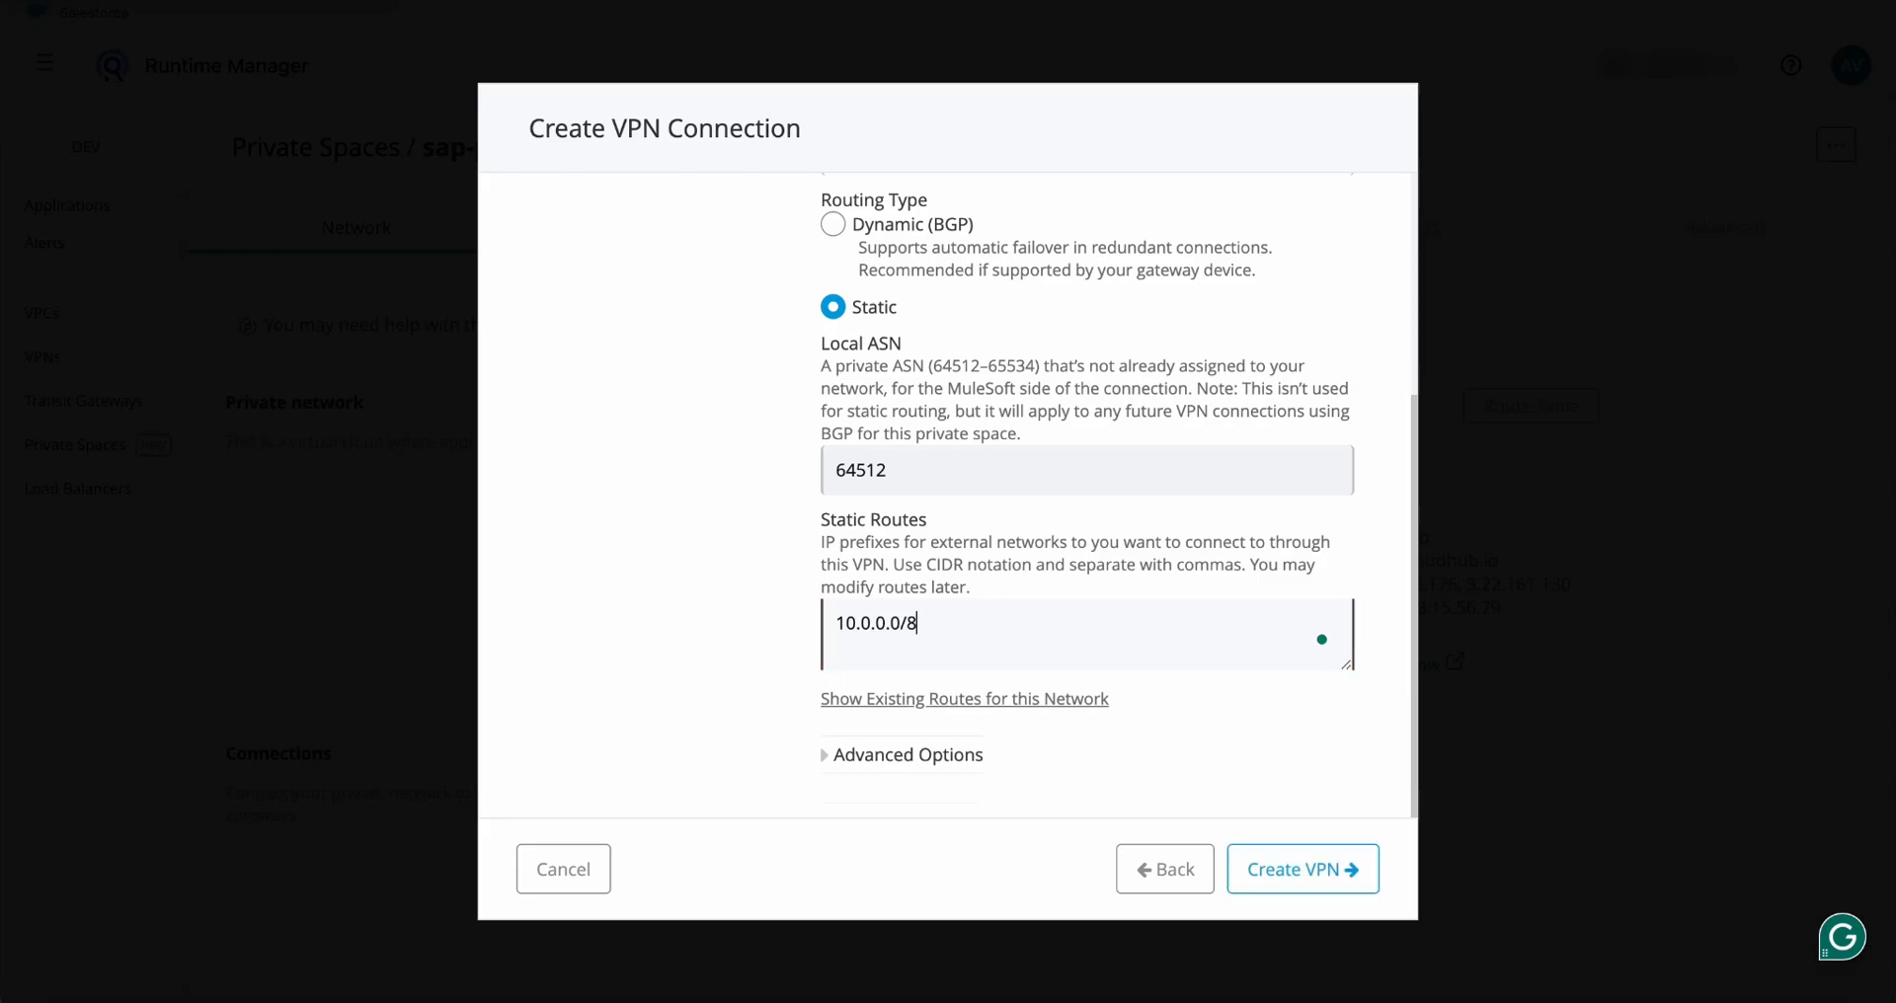
key("ctrl+a")
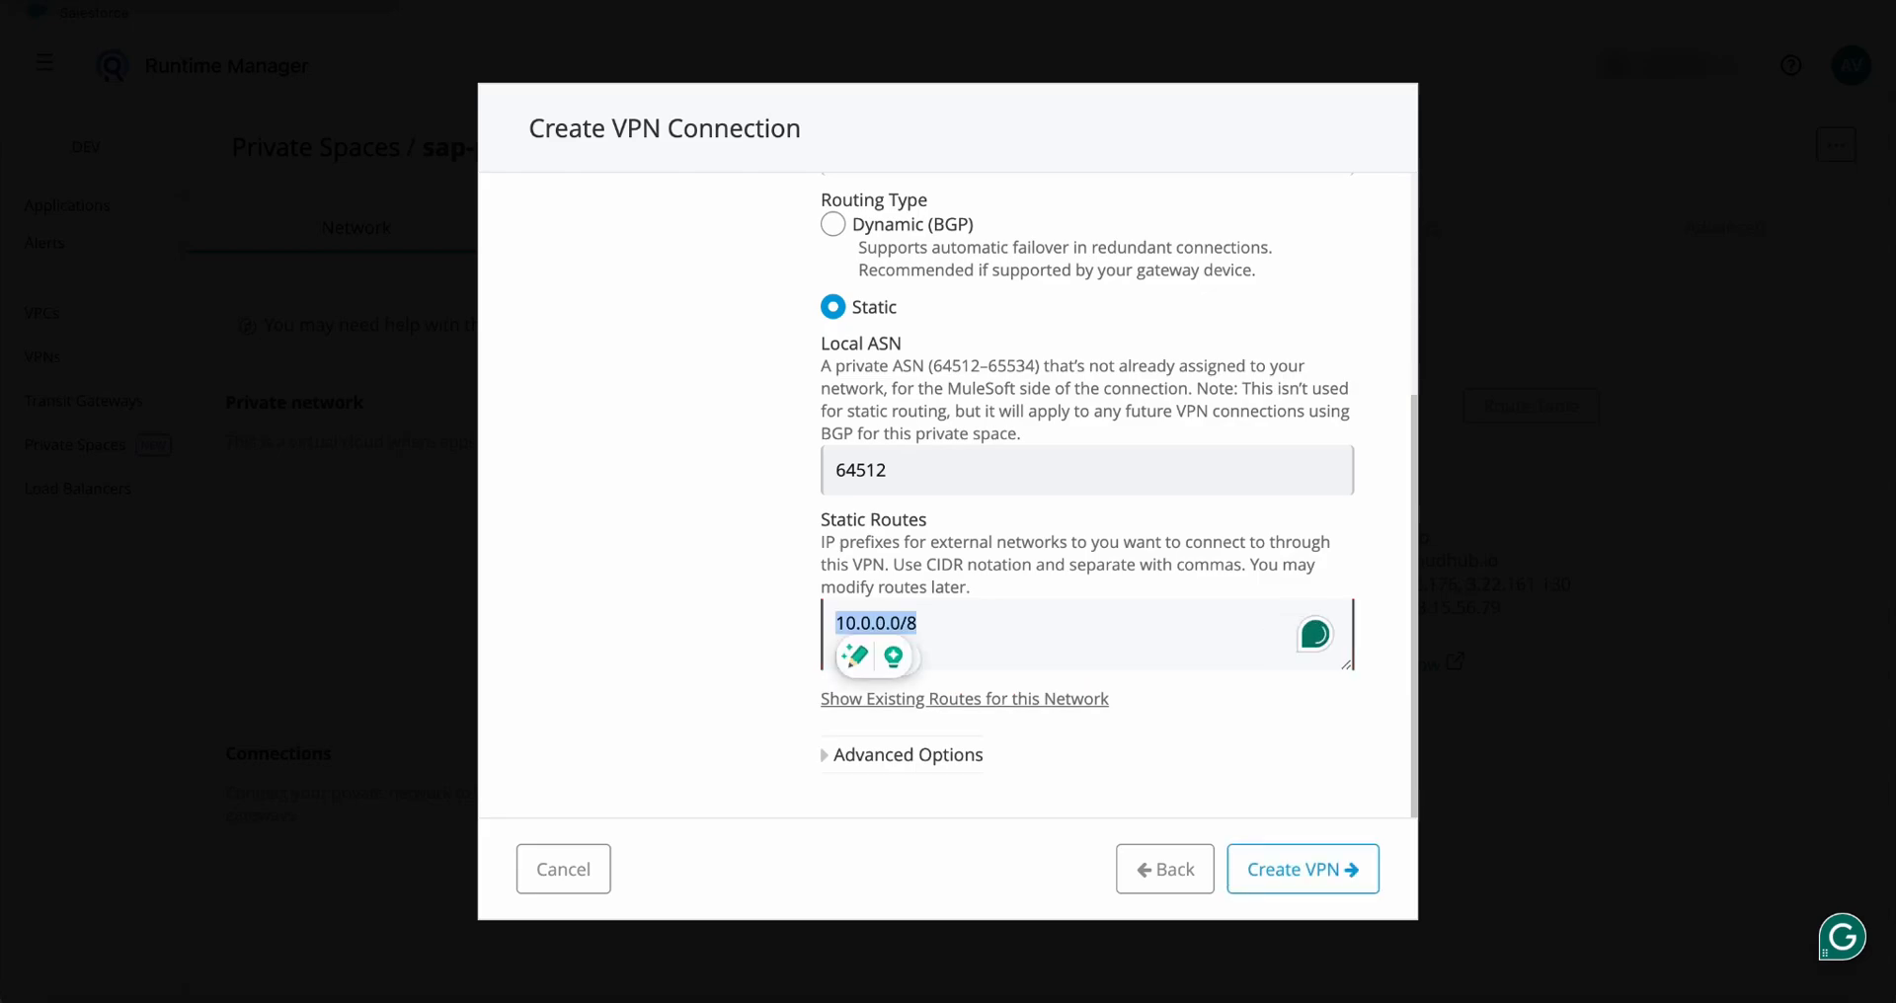
left_click(918, 623)
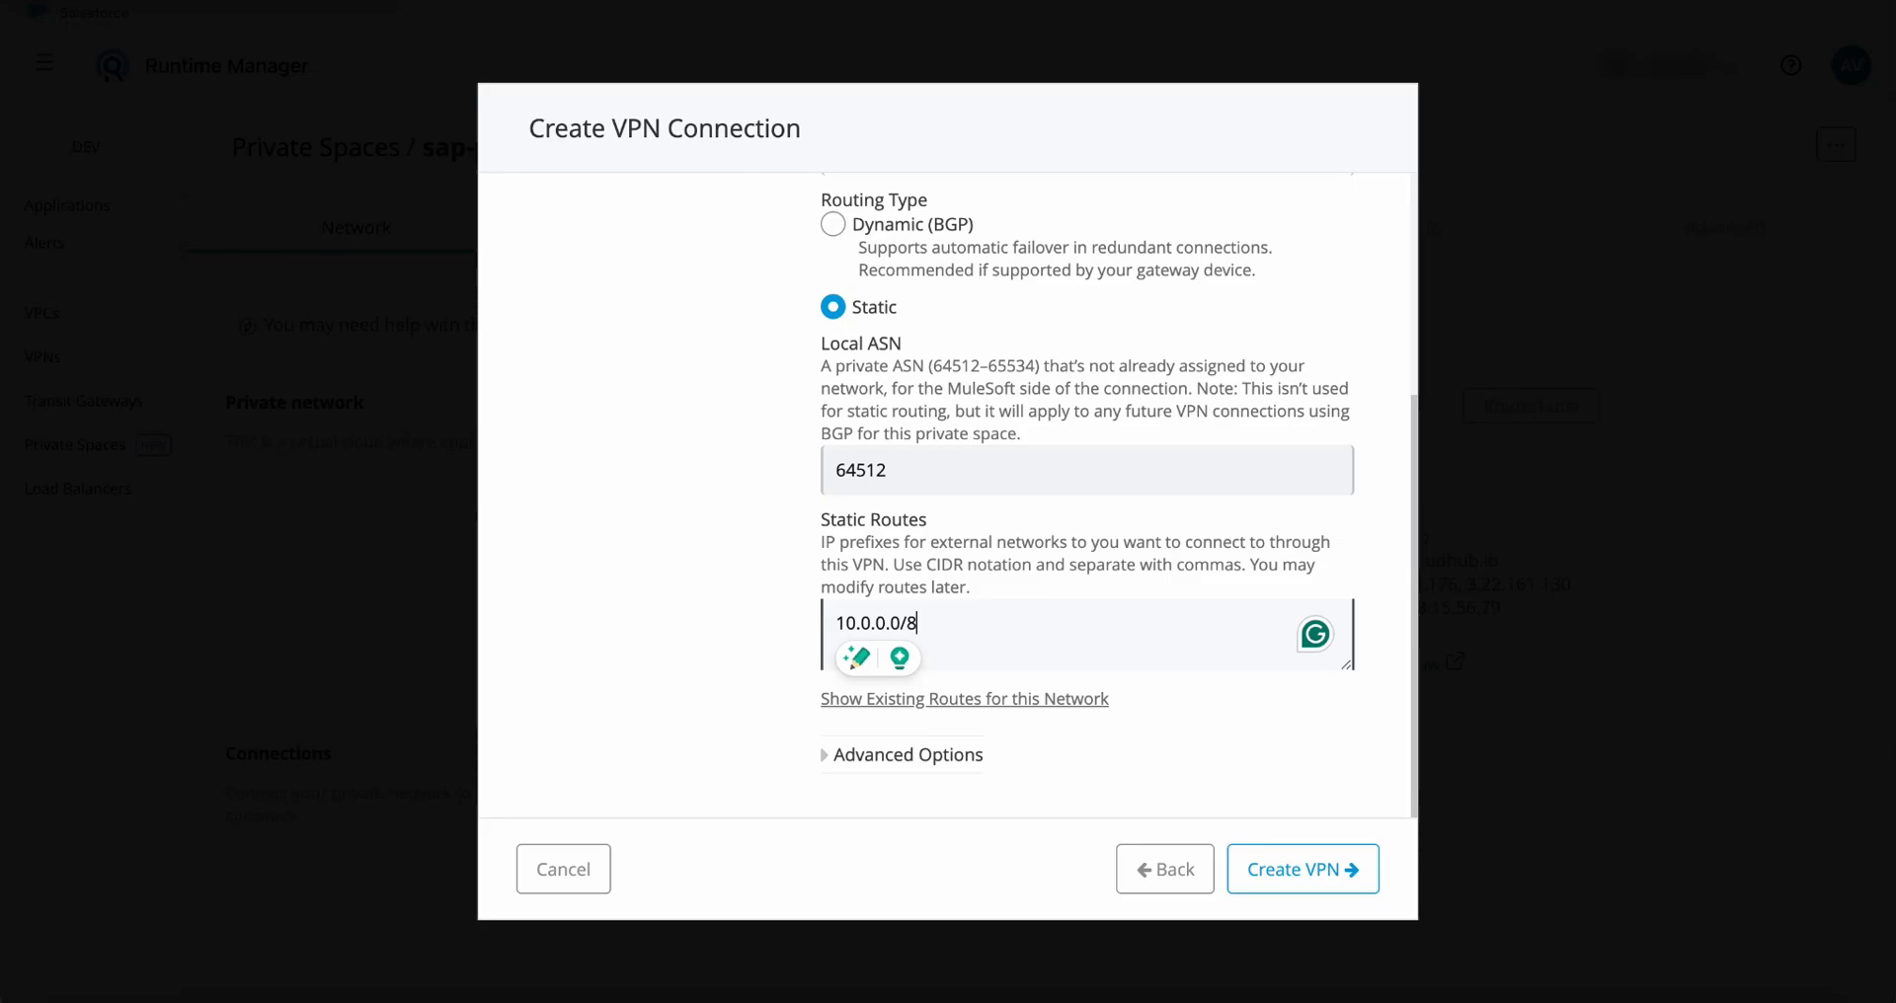
key("ctrl+a")
scroll(1086, 493, "up", 3)
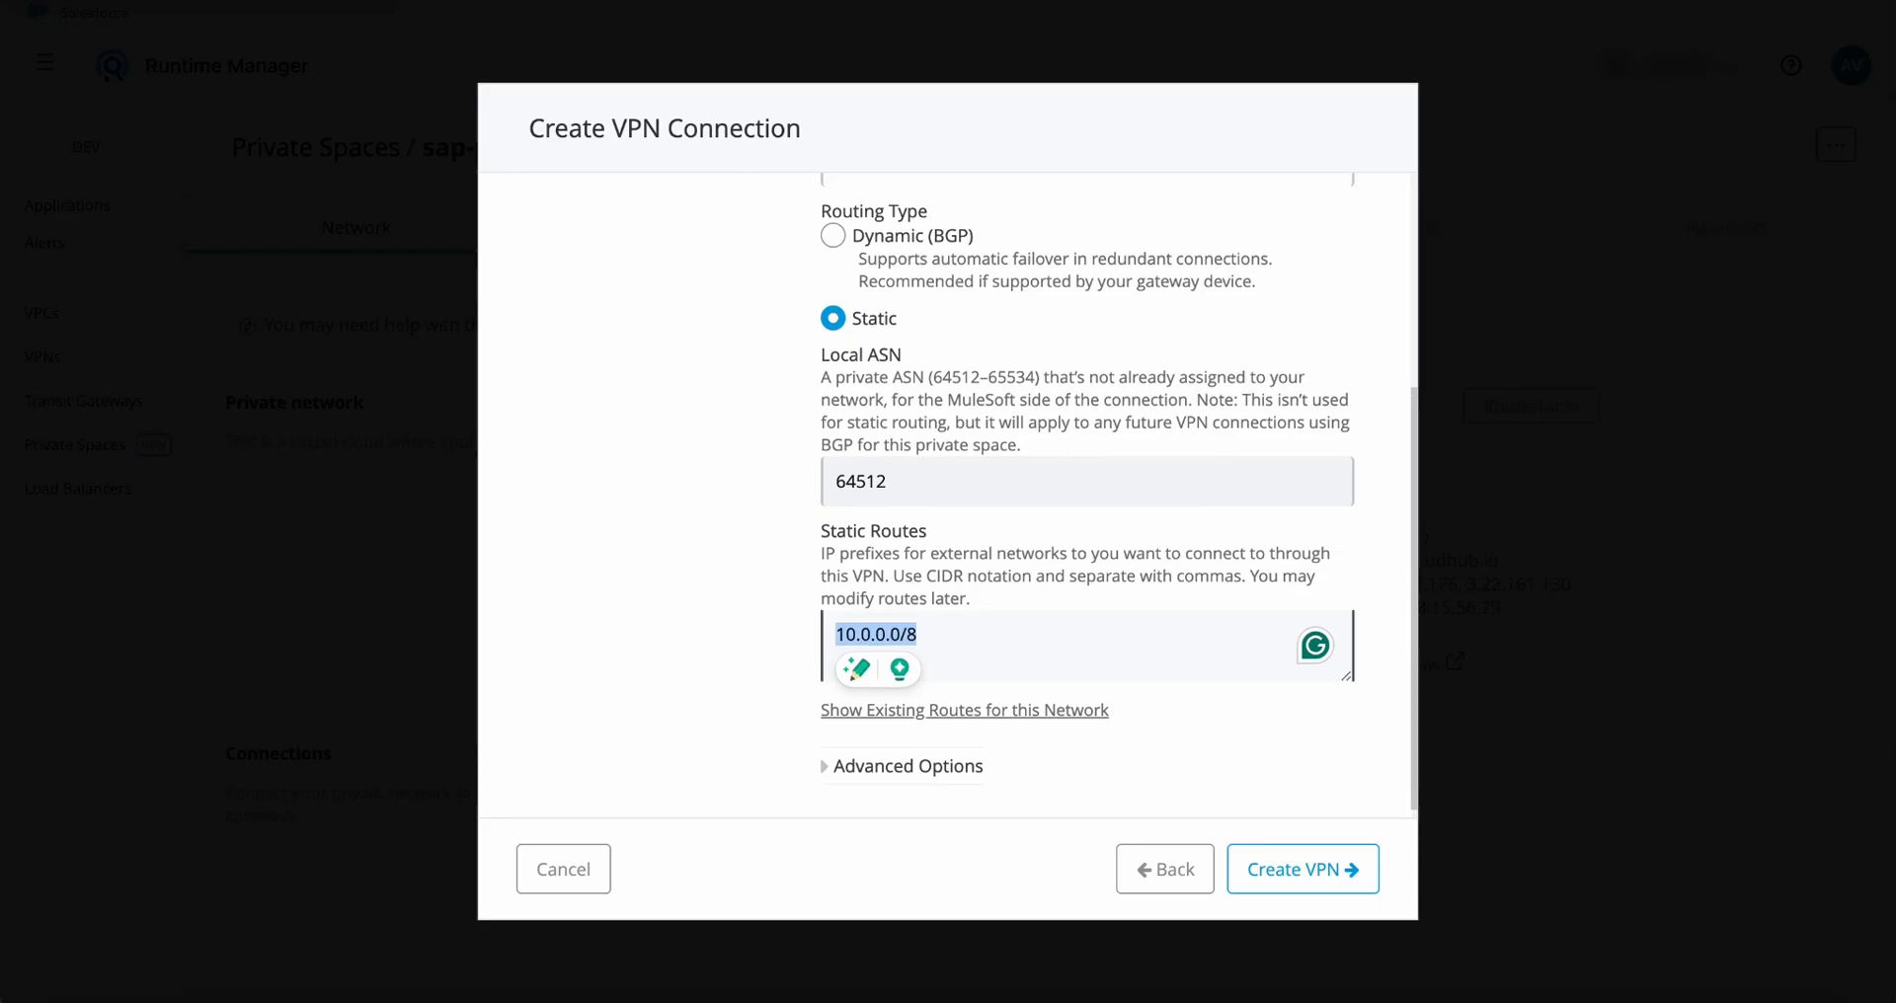
scroll(1086, 493, "down", 3)
scroll(1087, 494, "down", 1)
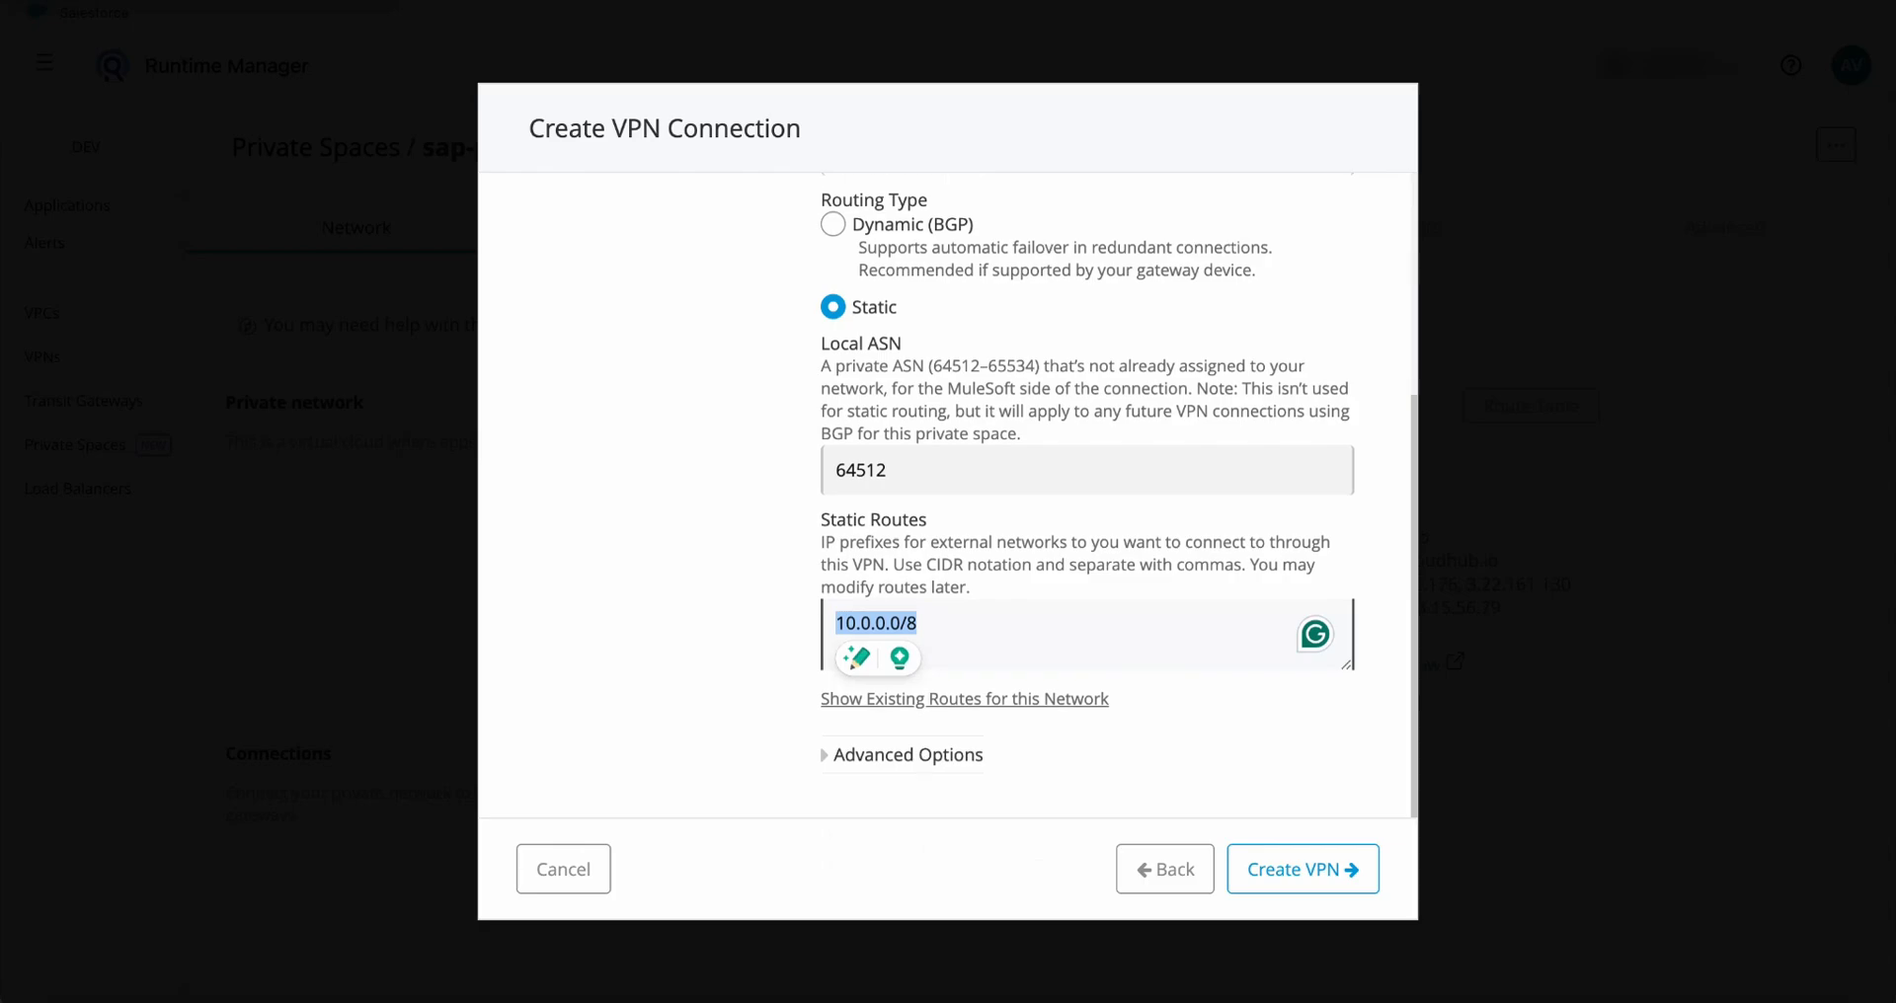
Check the advanced tunnel options, create the VPN with them unchanged, and close the connection setup
left_click(919, 756)
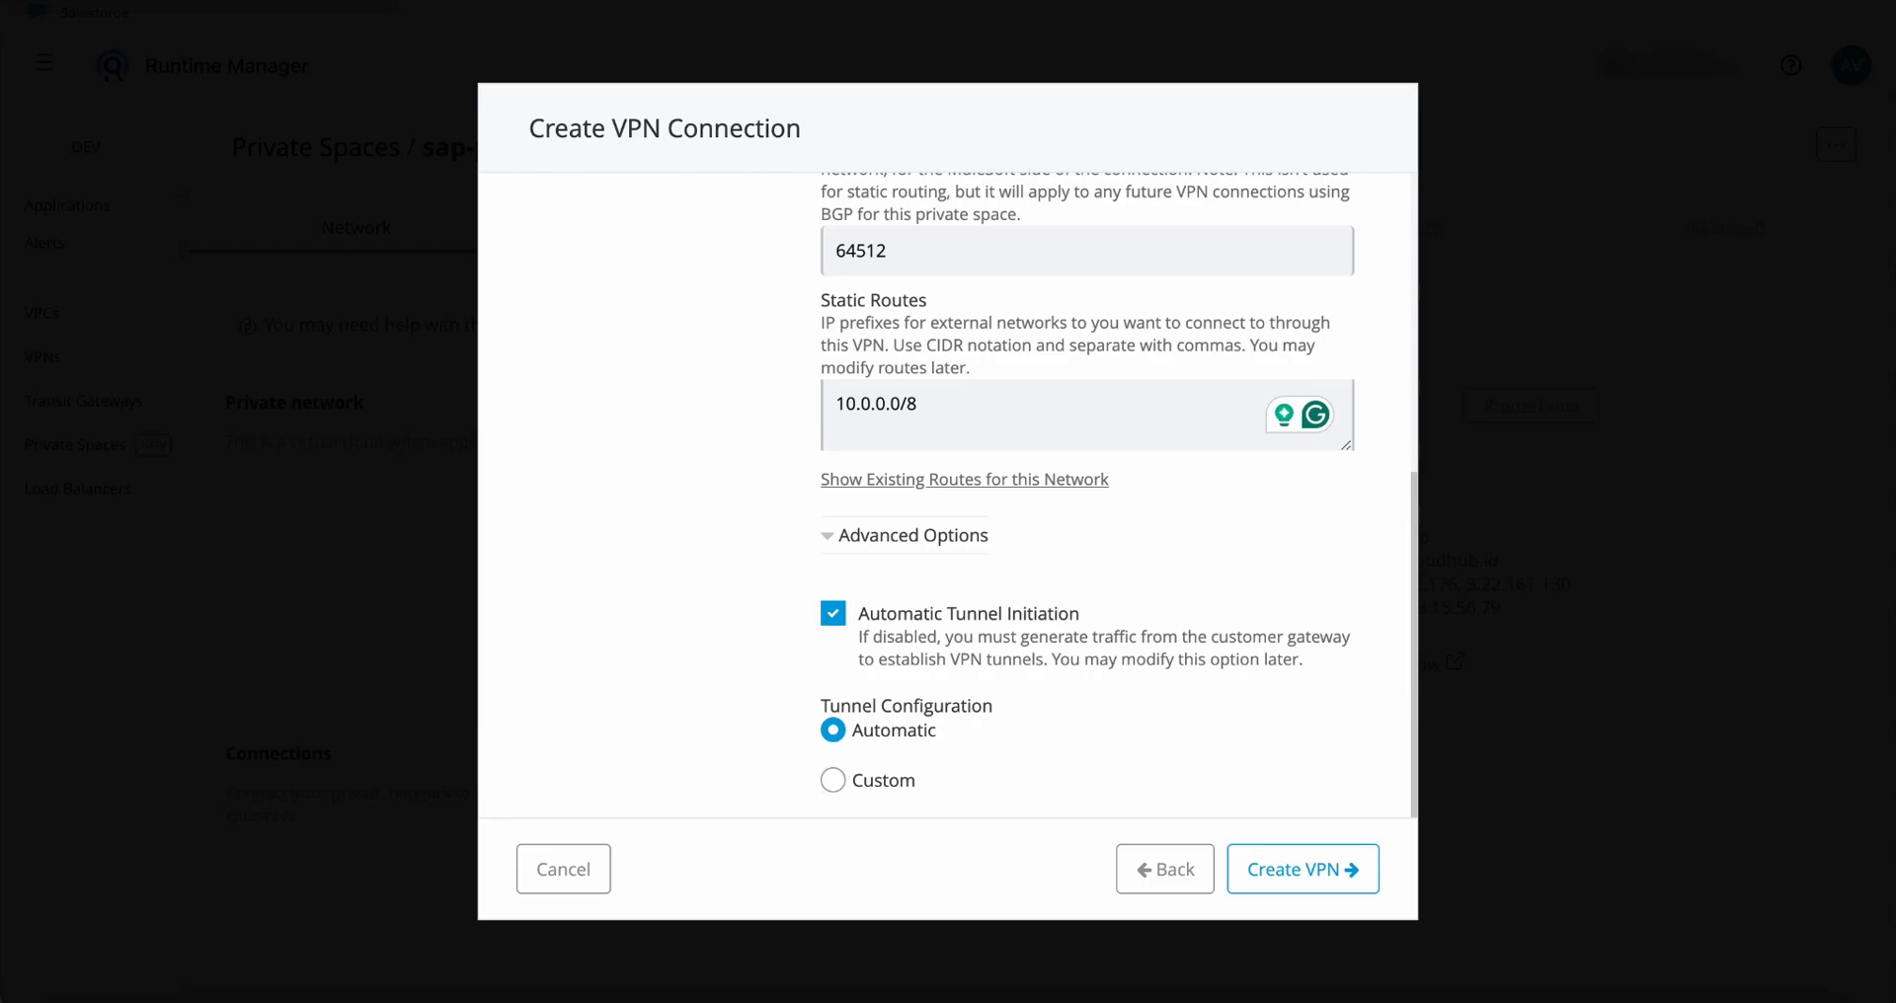
left_click(905, 535)
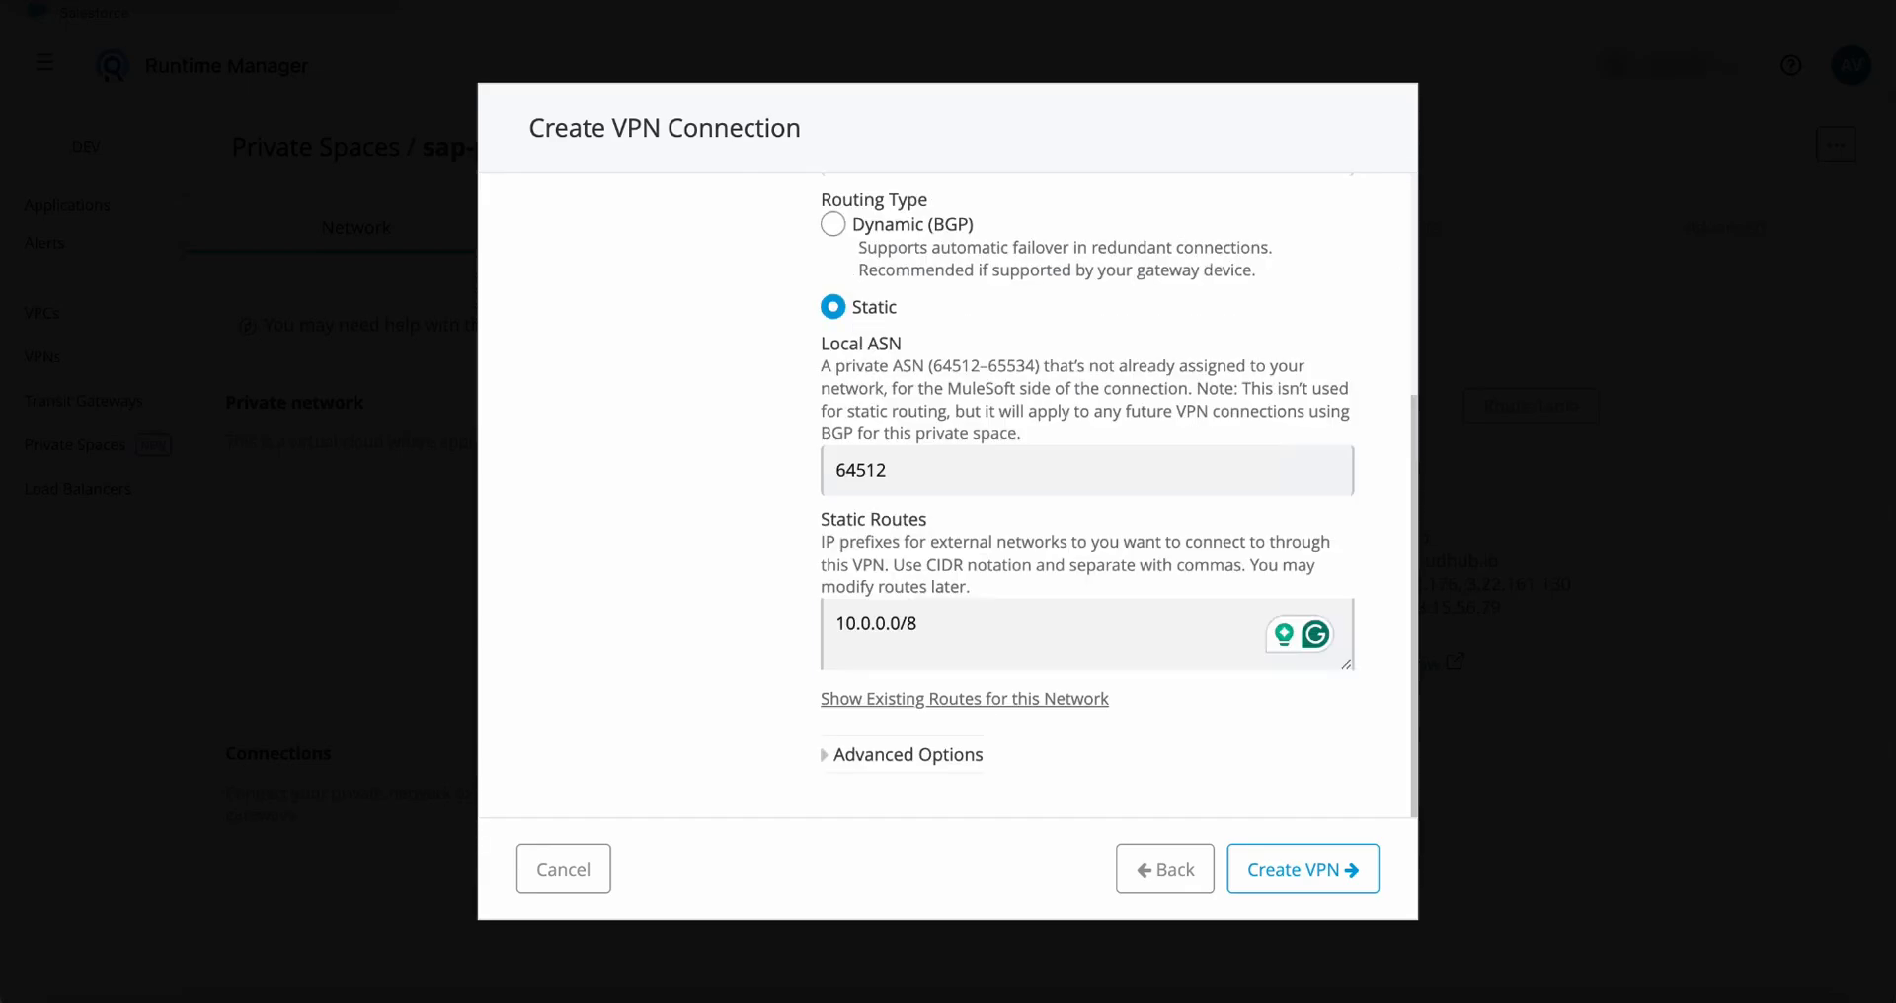
scroll(904, 535, "up", 2)
scroll(905, 535, "down", 2)
left_click(1303, 869)
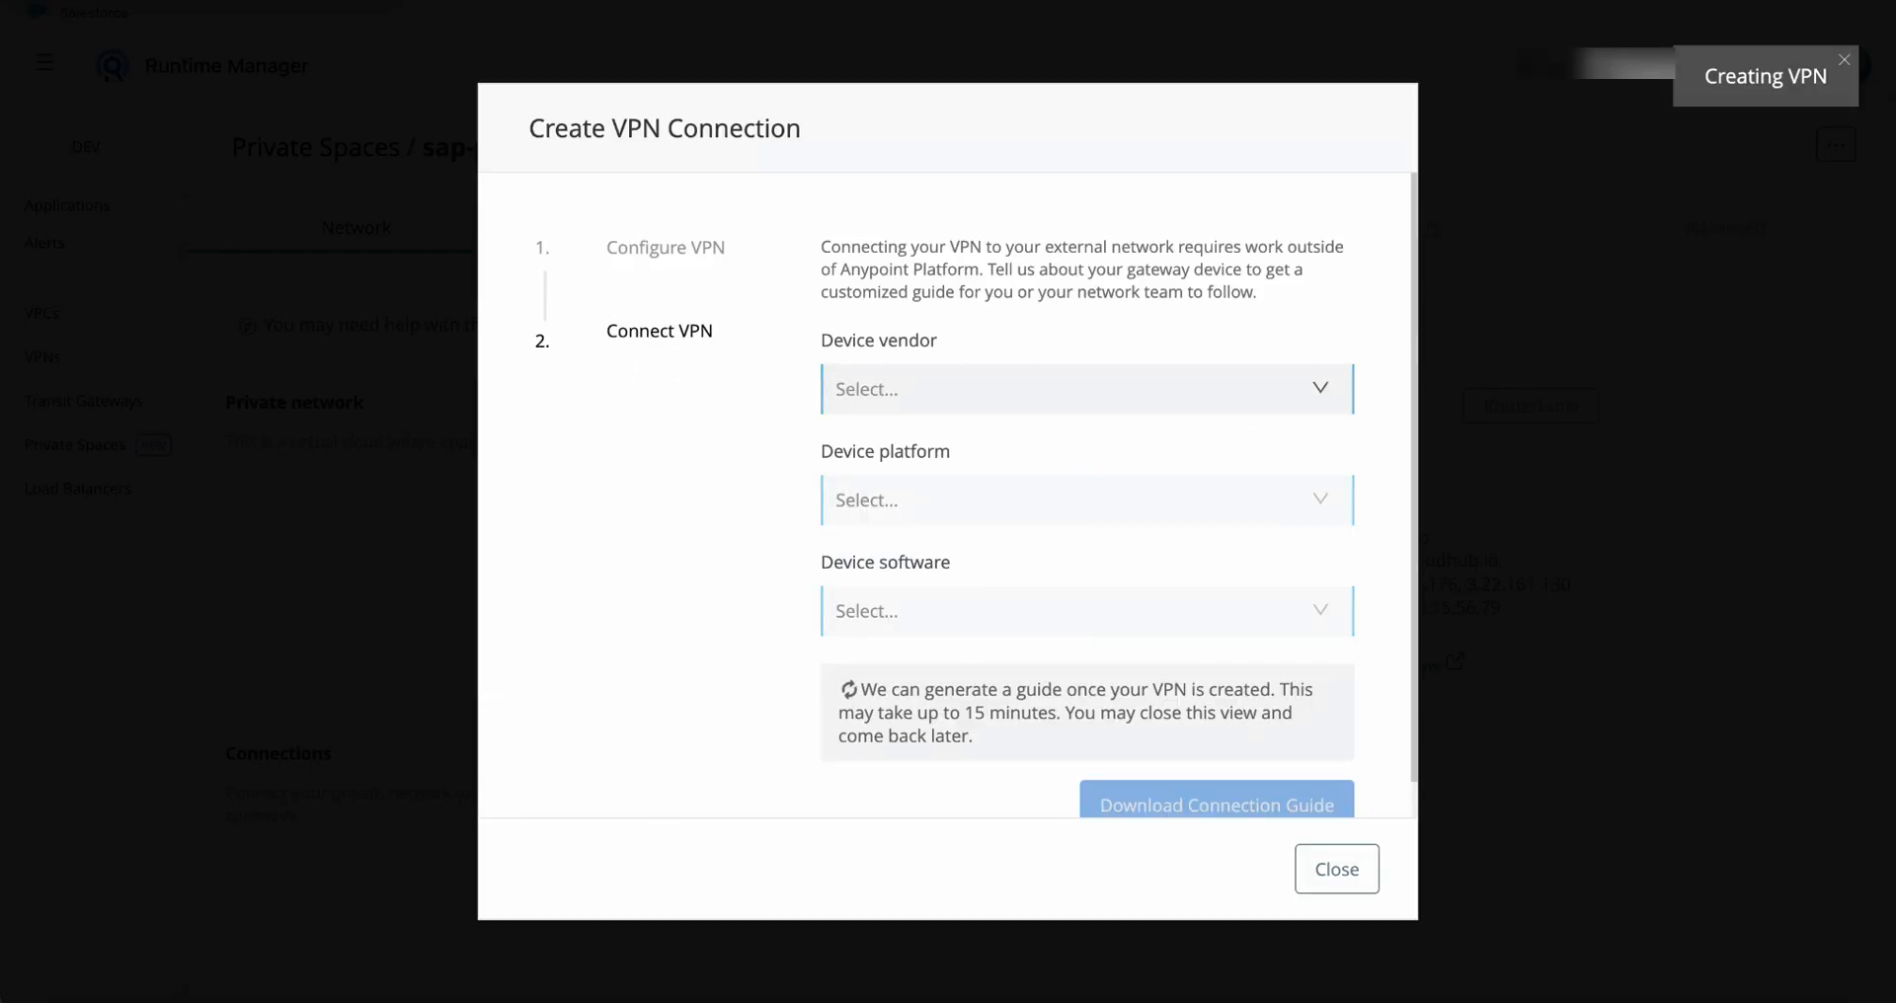
triple_click(1173, 699)
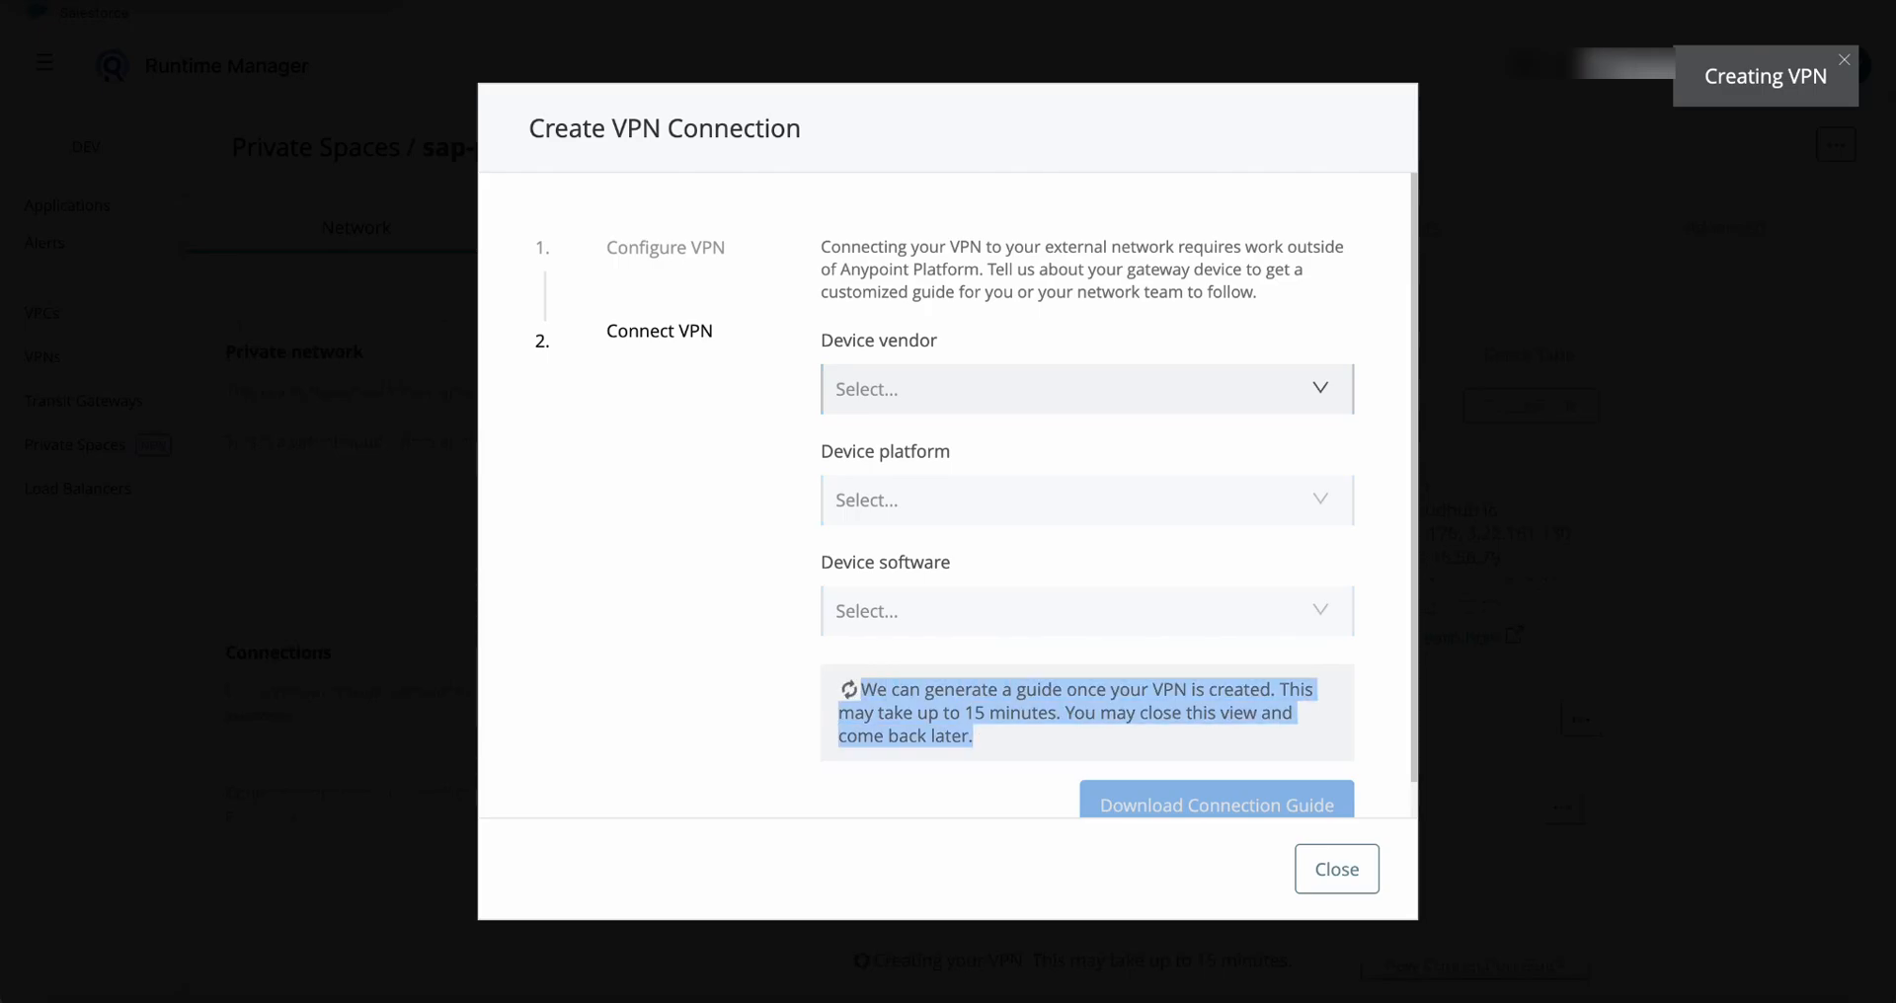
left_click(1337, 869)
Examine the status, both tunnels and the routing type of VPN 1 in the sap-vpn connection
scroll(1040, 551, "down", 2)
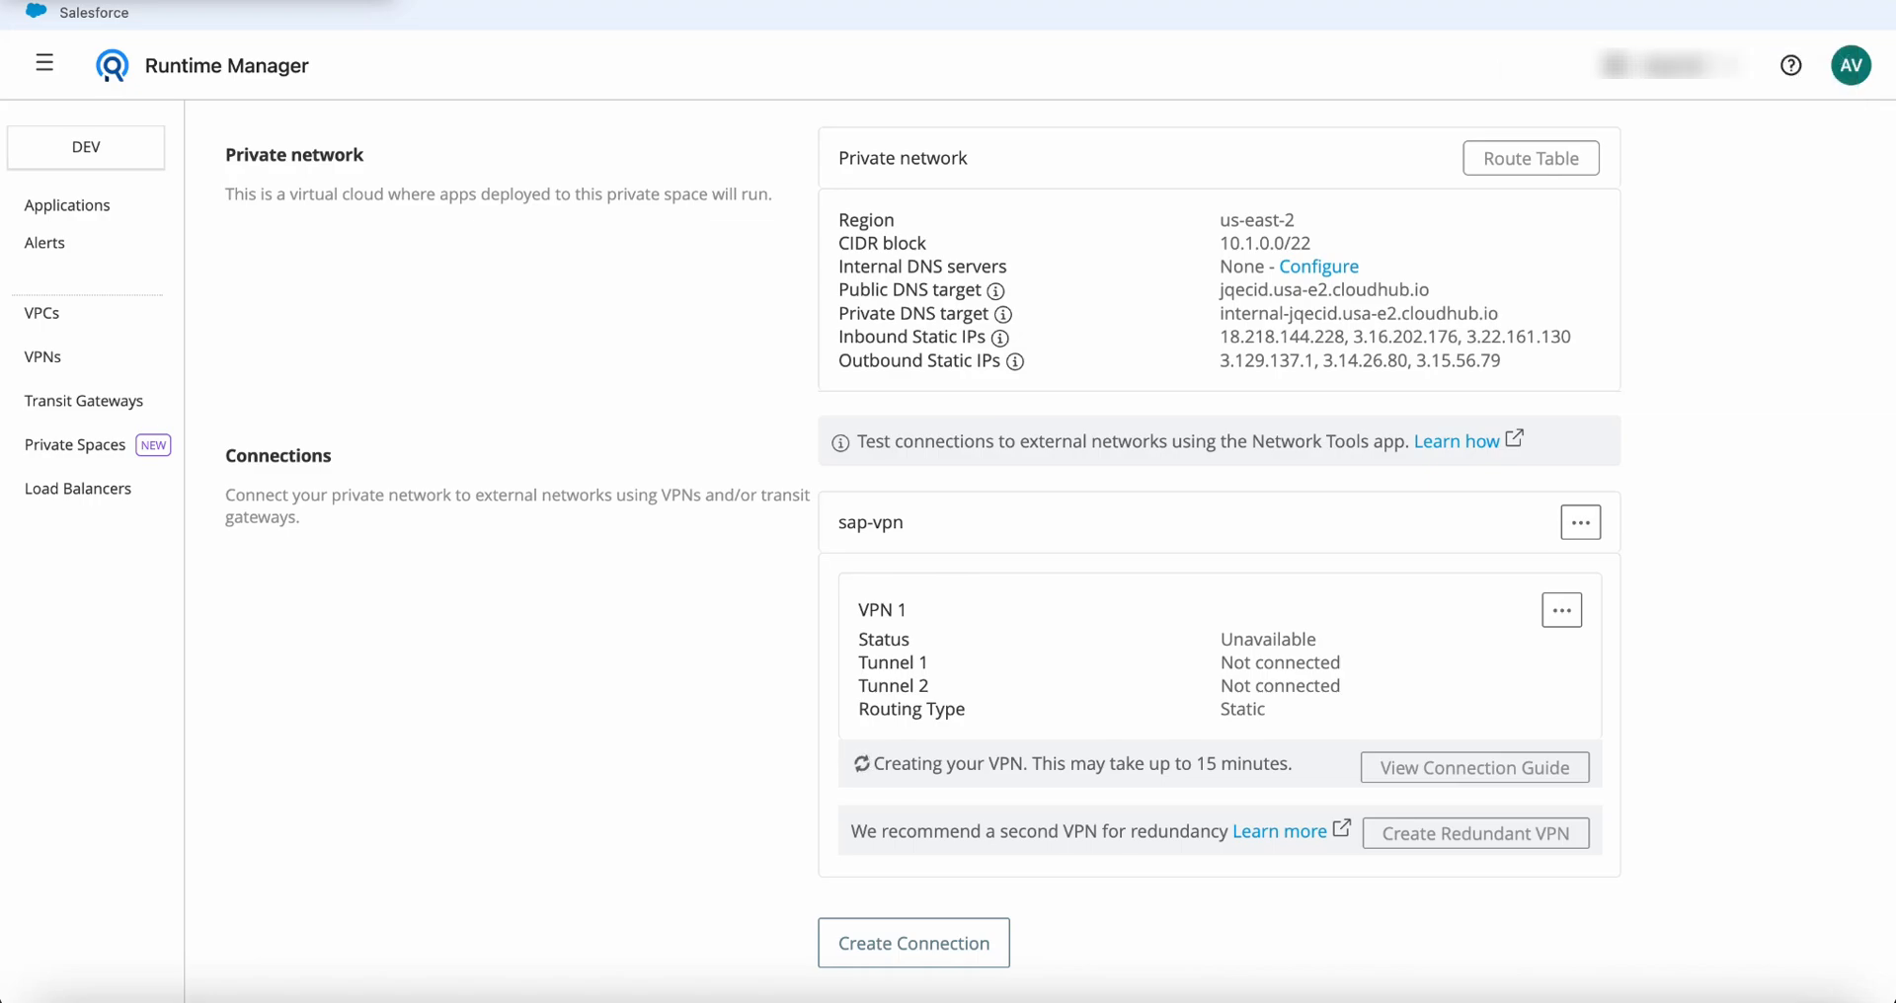
triple_click(877, 610)
double_click(883, 640)
left_click(883, 642)
double_click(884, 663)
double_click(884, 685)
double_click(889, 709)
double_click(883, 640)
double_click(1268, 640)
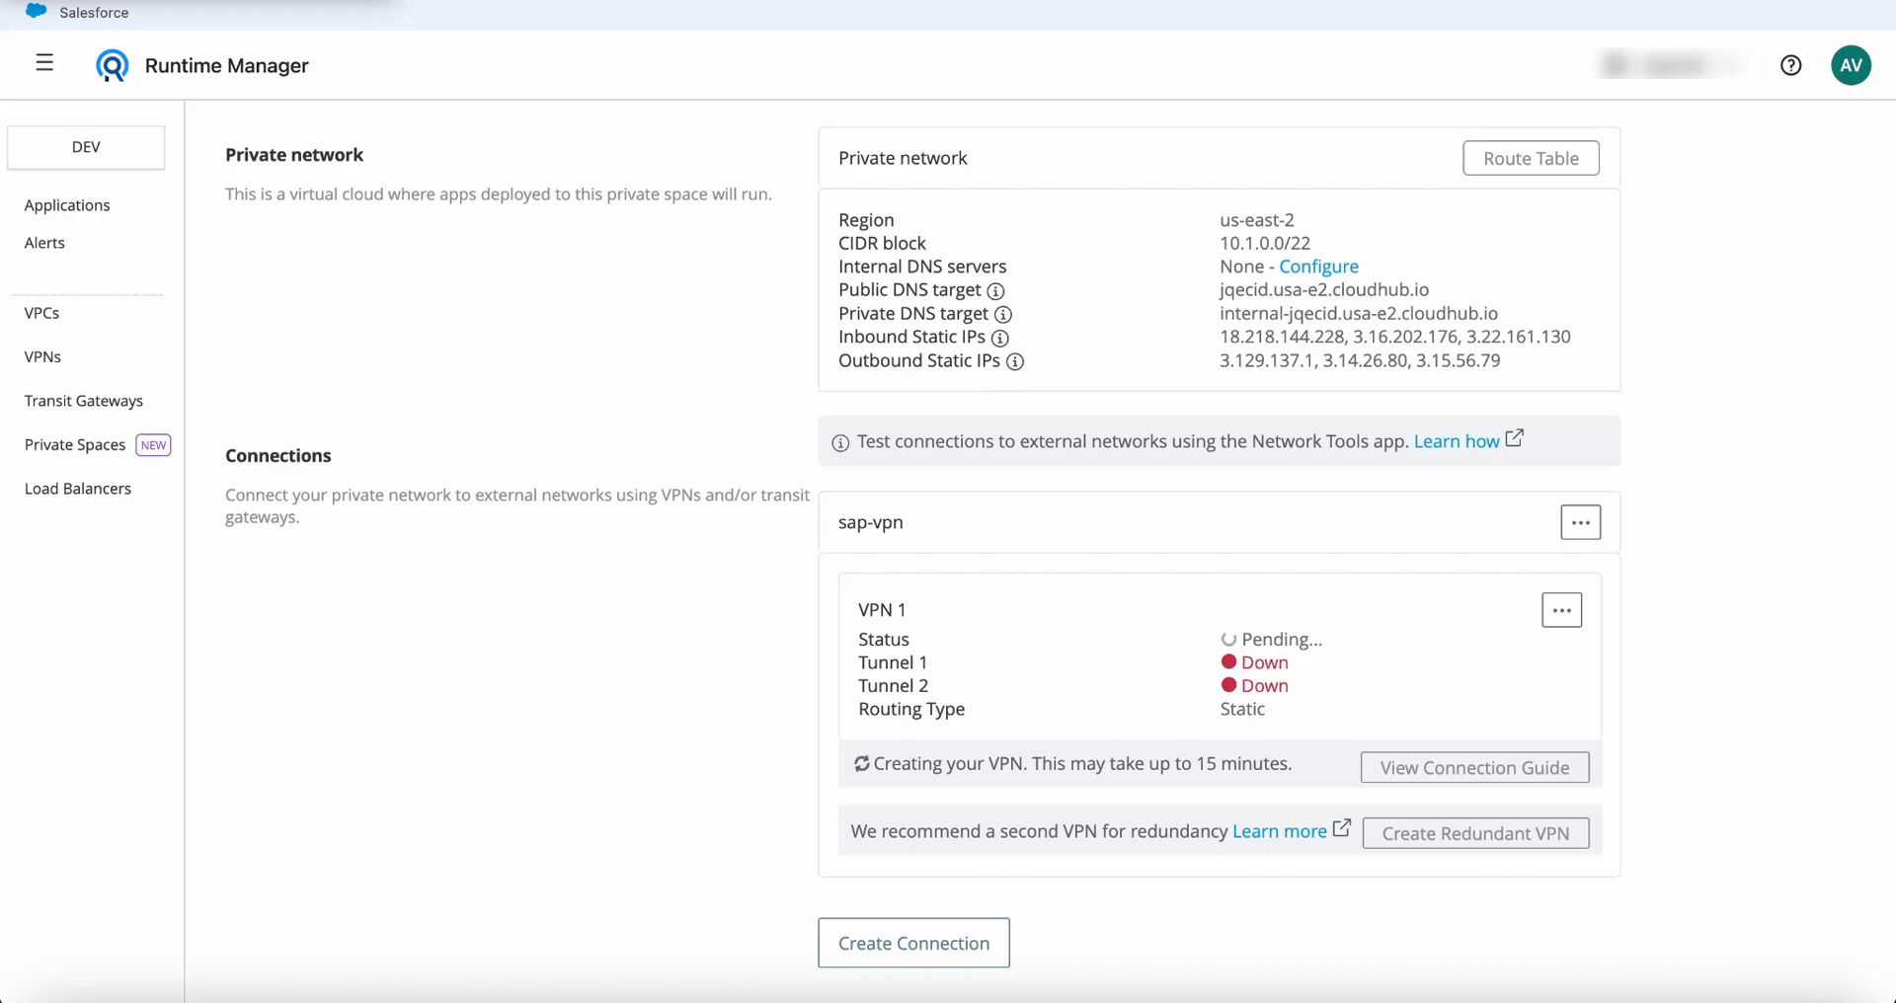
double_click(1275, 640)
left_click_drag(858, 663, 1254, 690)
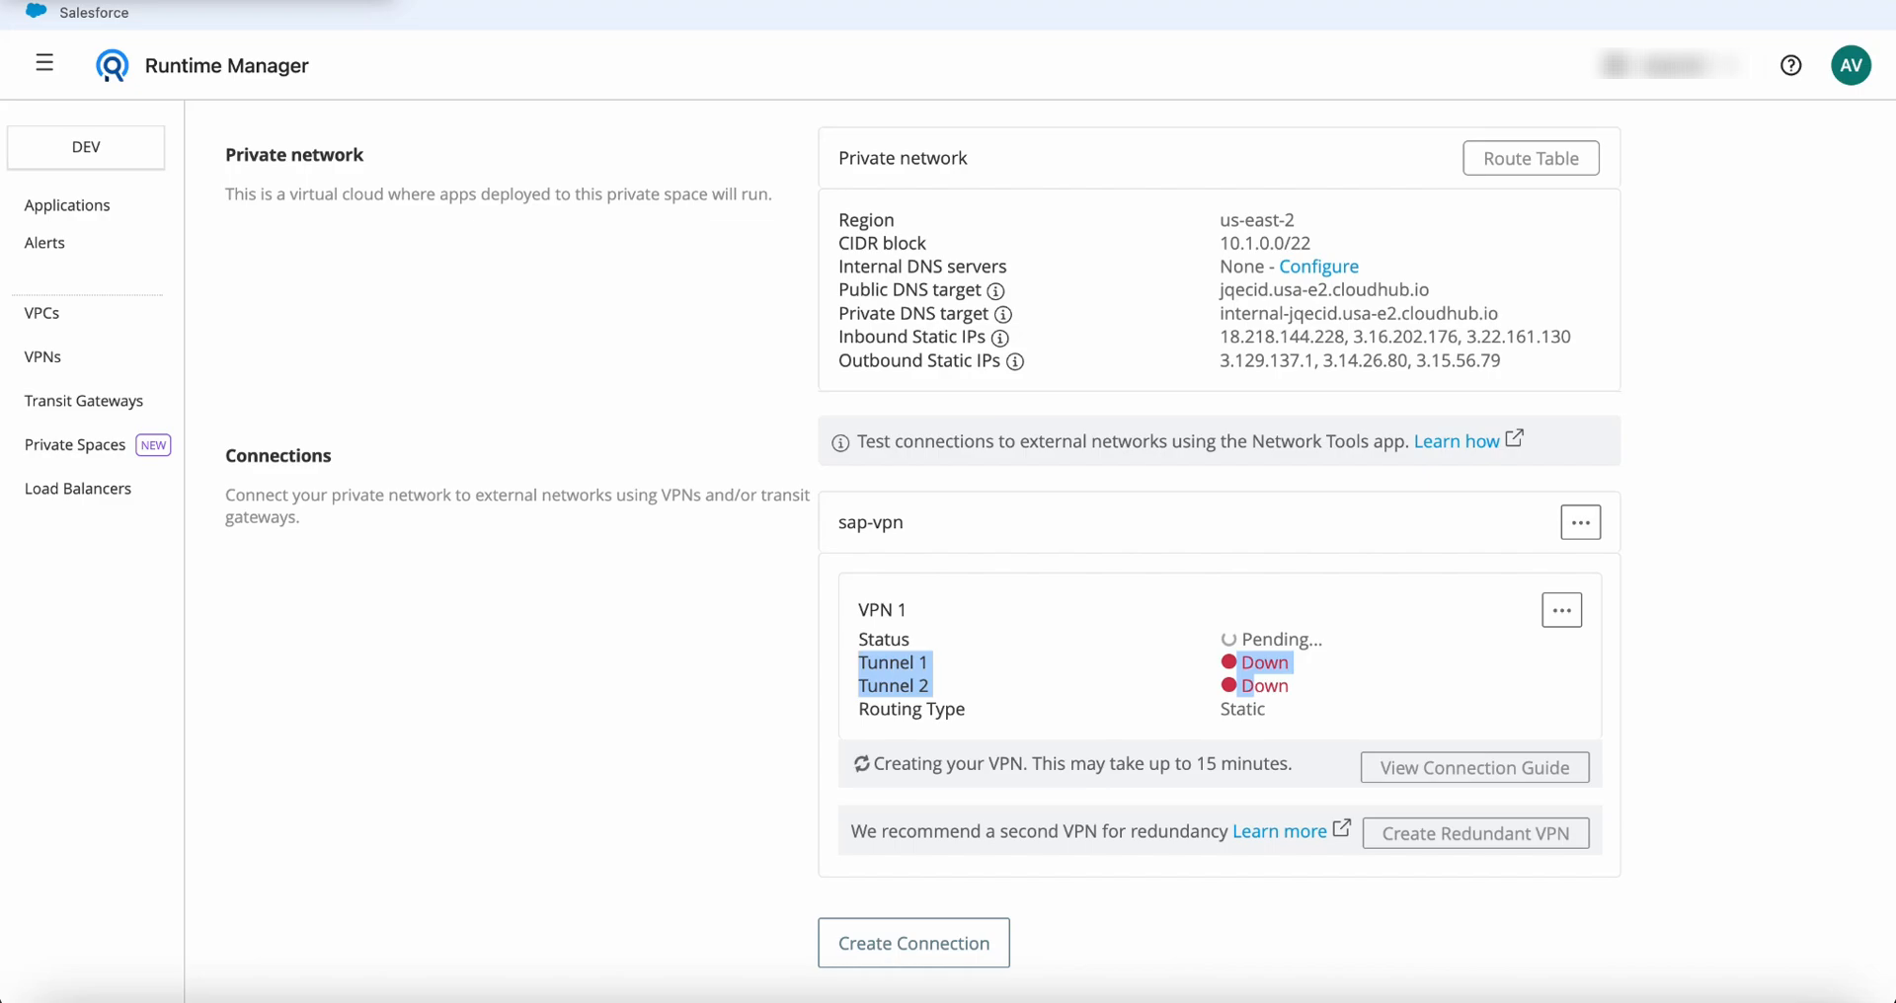
left_click(1254, 689)
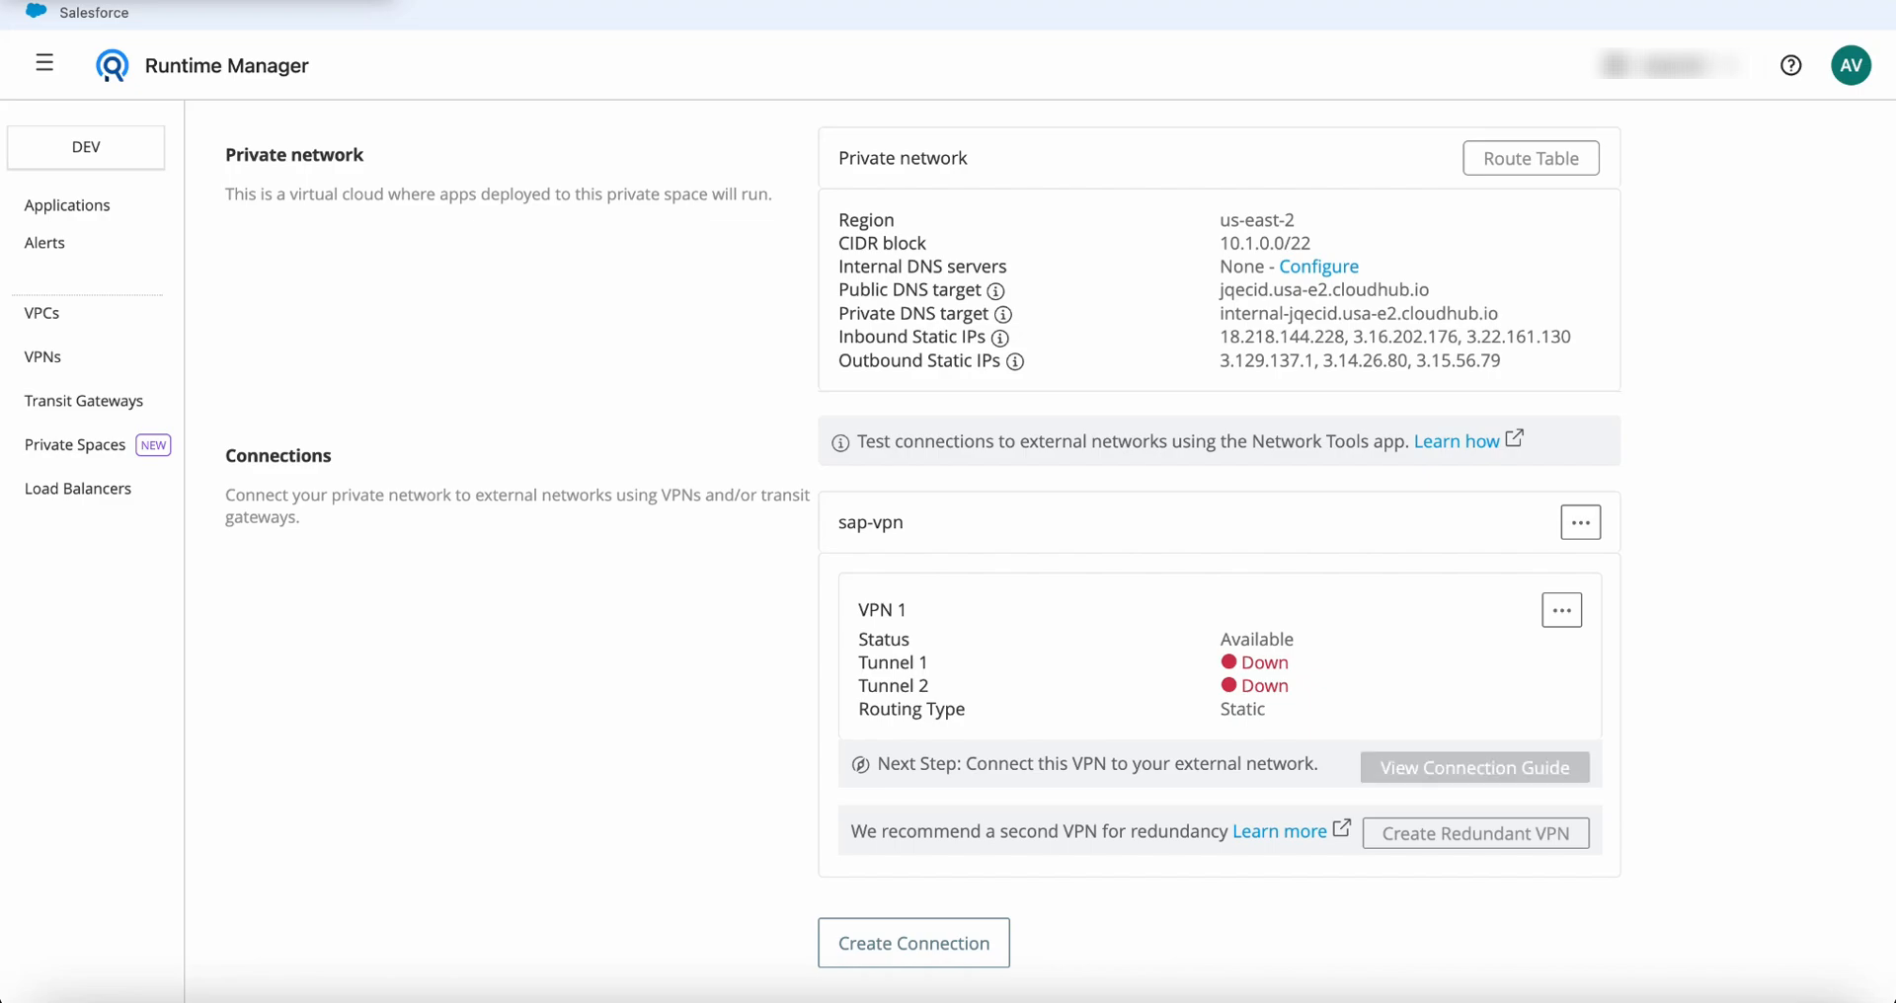
left_click(1474, 768)
left_click(1091, 427)
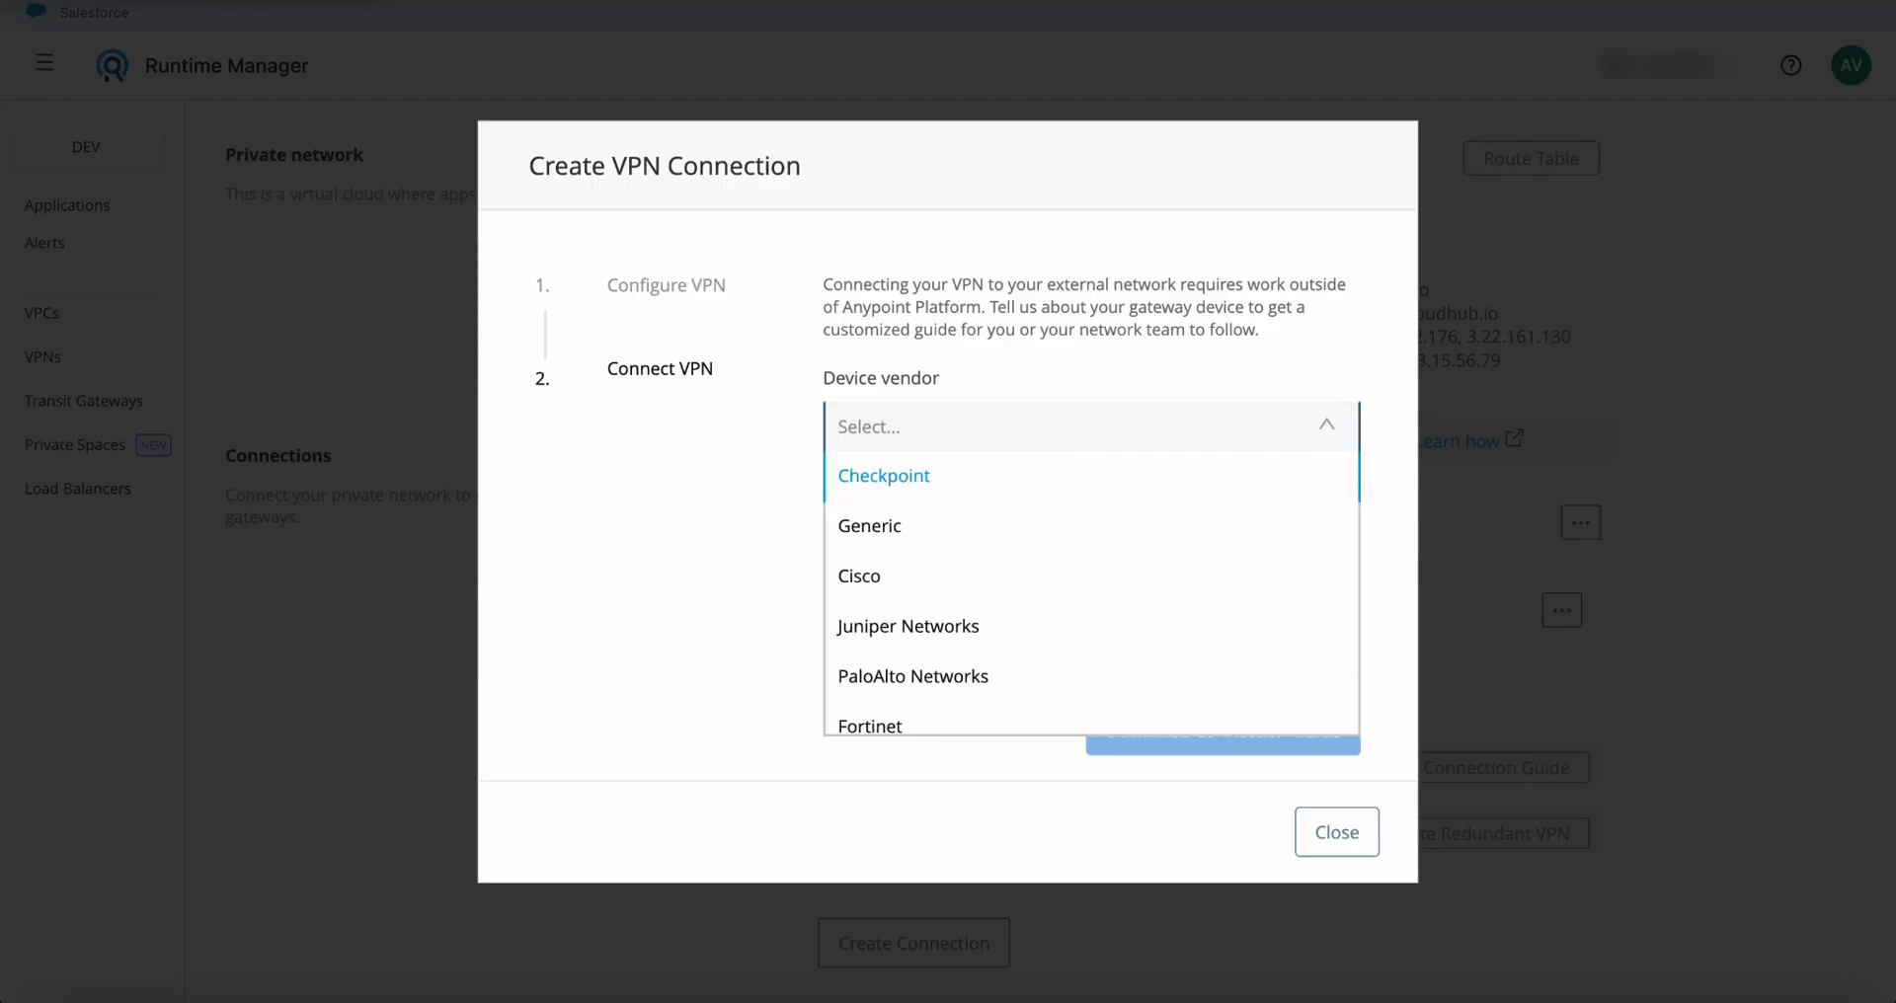
scroll(909, 626, "down", 1)
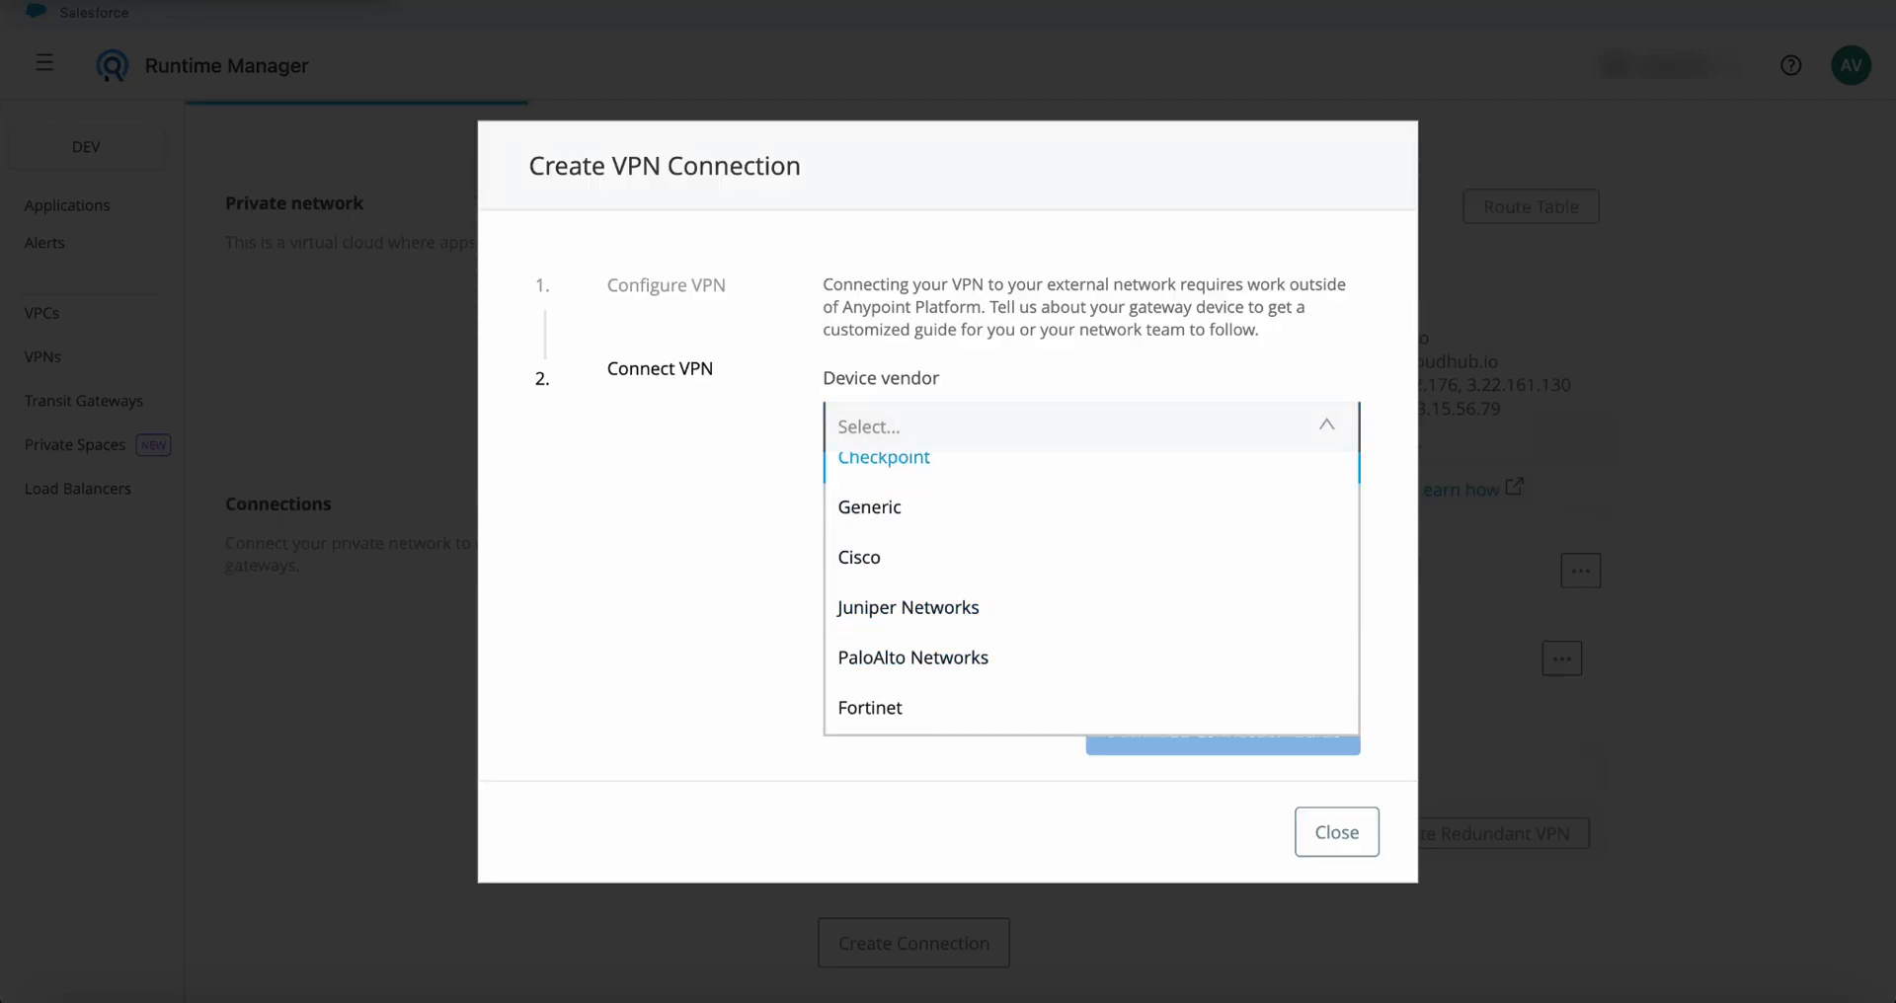
scroll(908, 622, "up", 1)
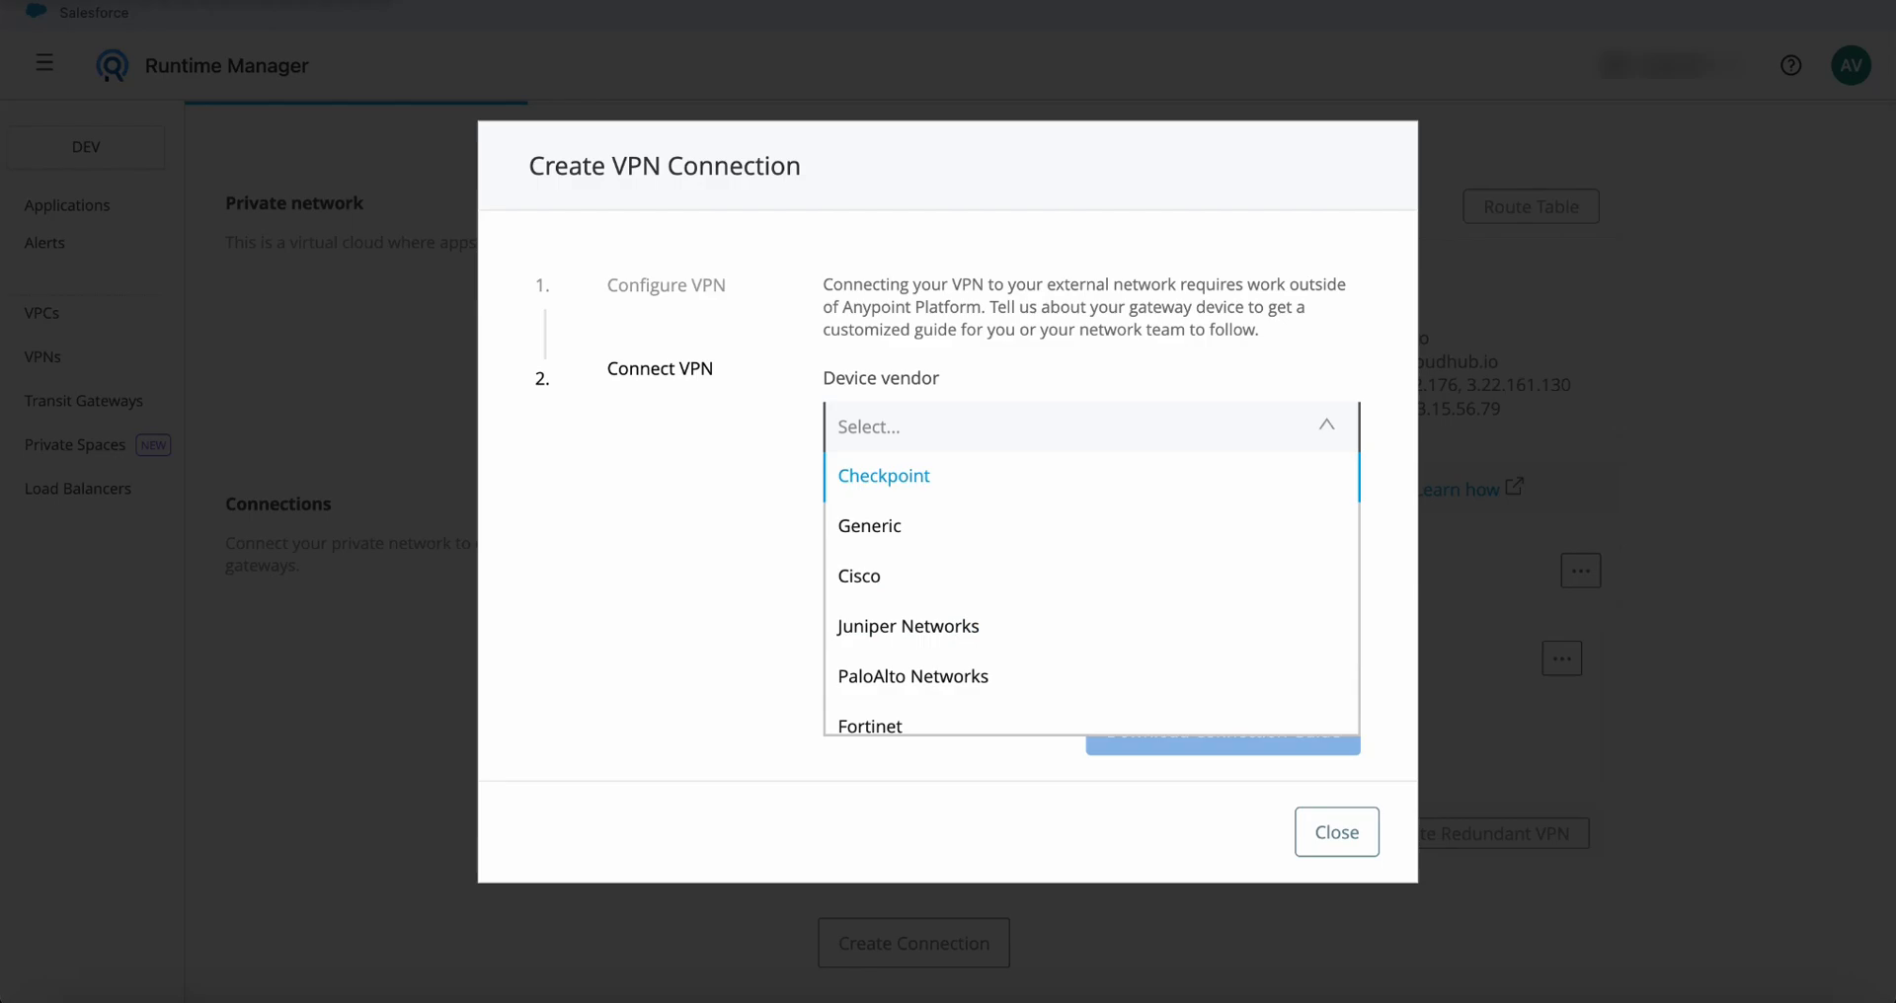
scroll(909, 622, "down", 1)
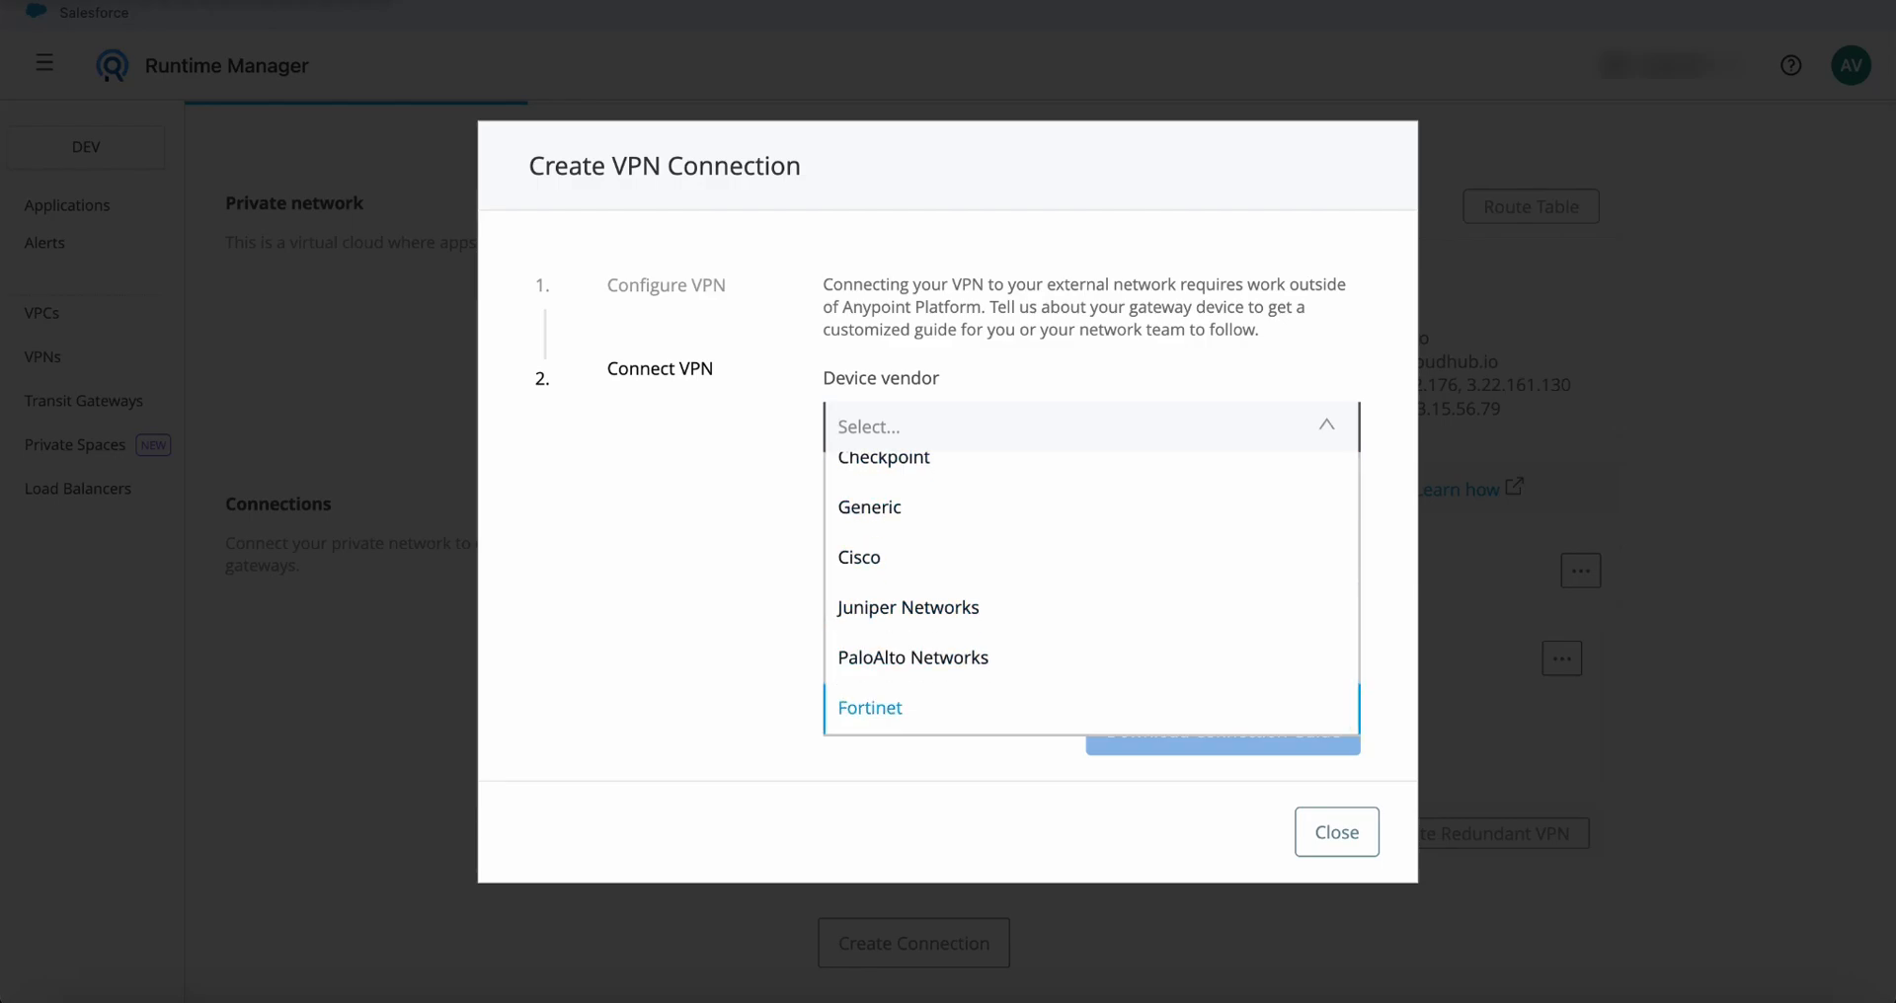
scroll(1092, 592, "up", 1)
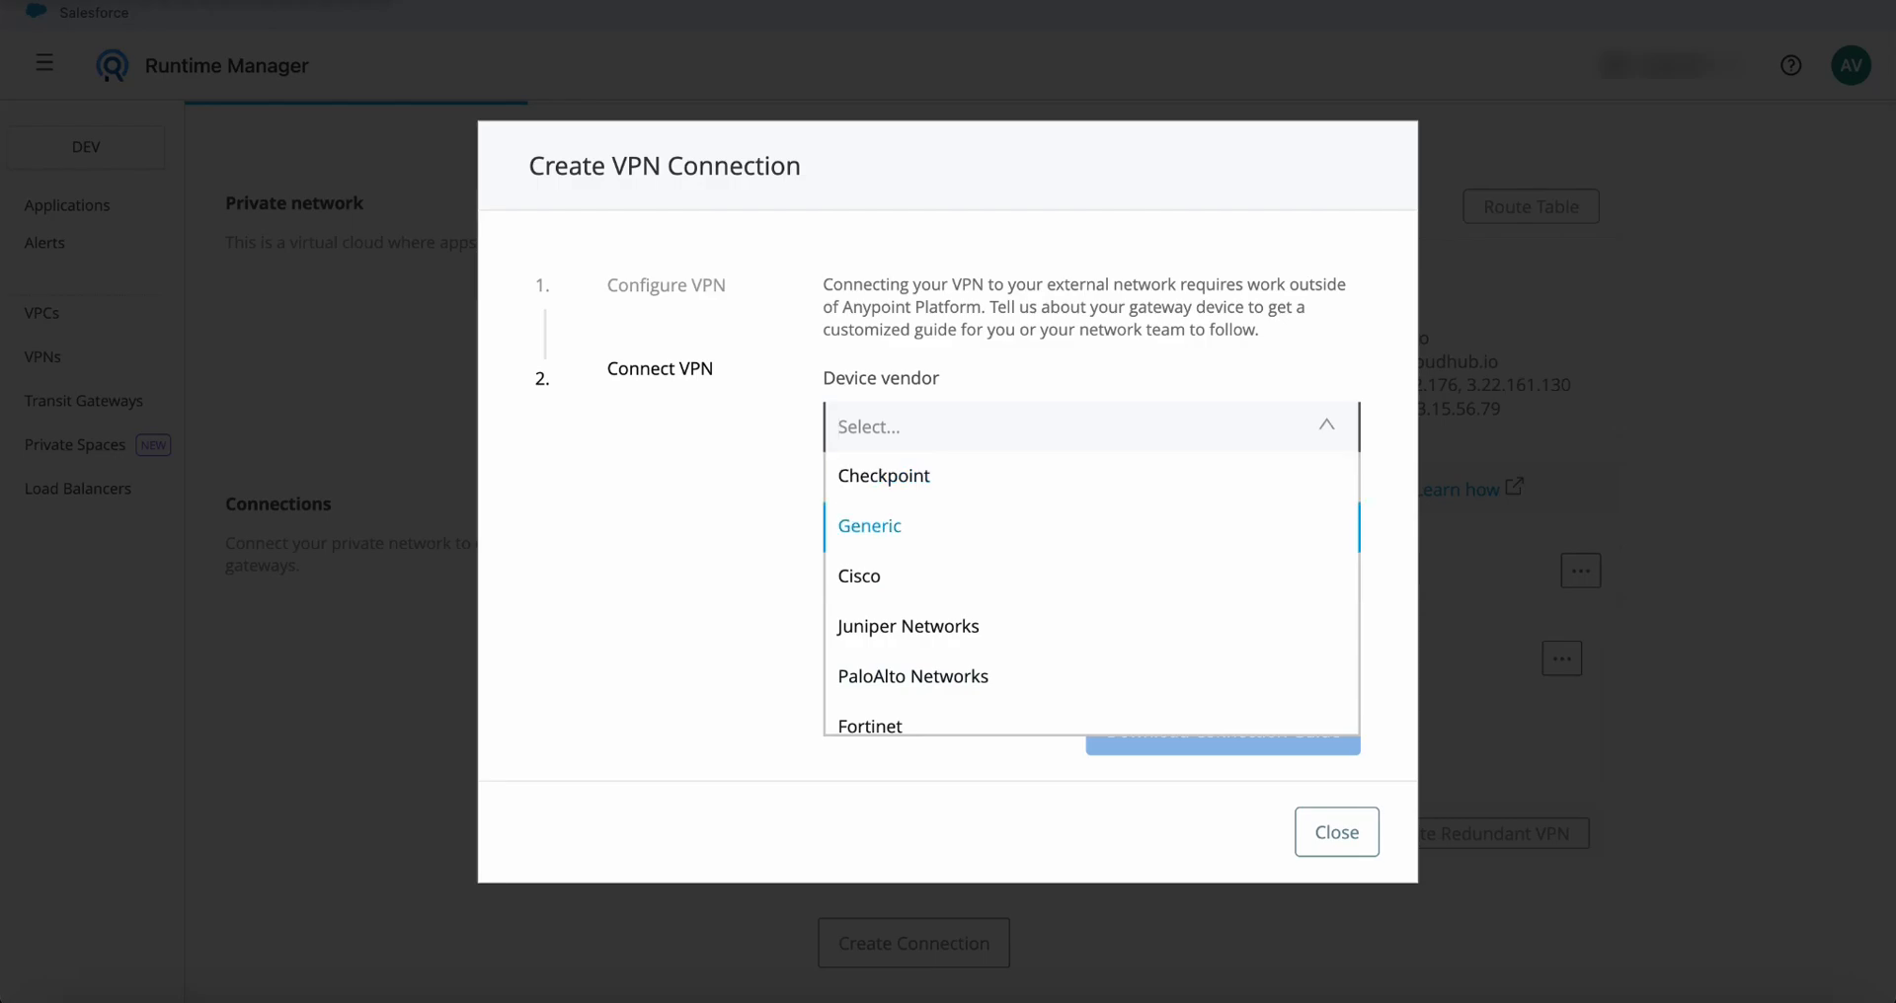
left_click(870, 526)
left_click(870, 538)
left_click(850, 588)
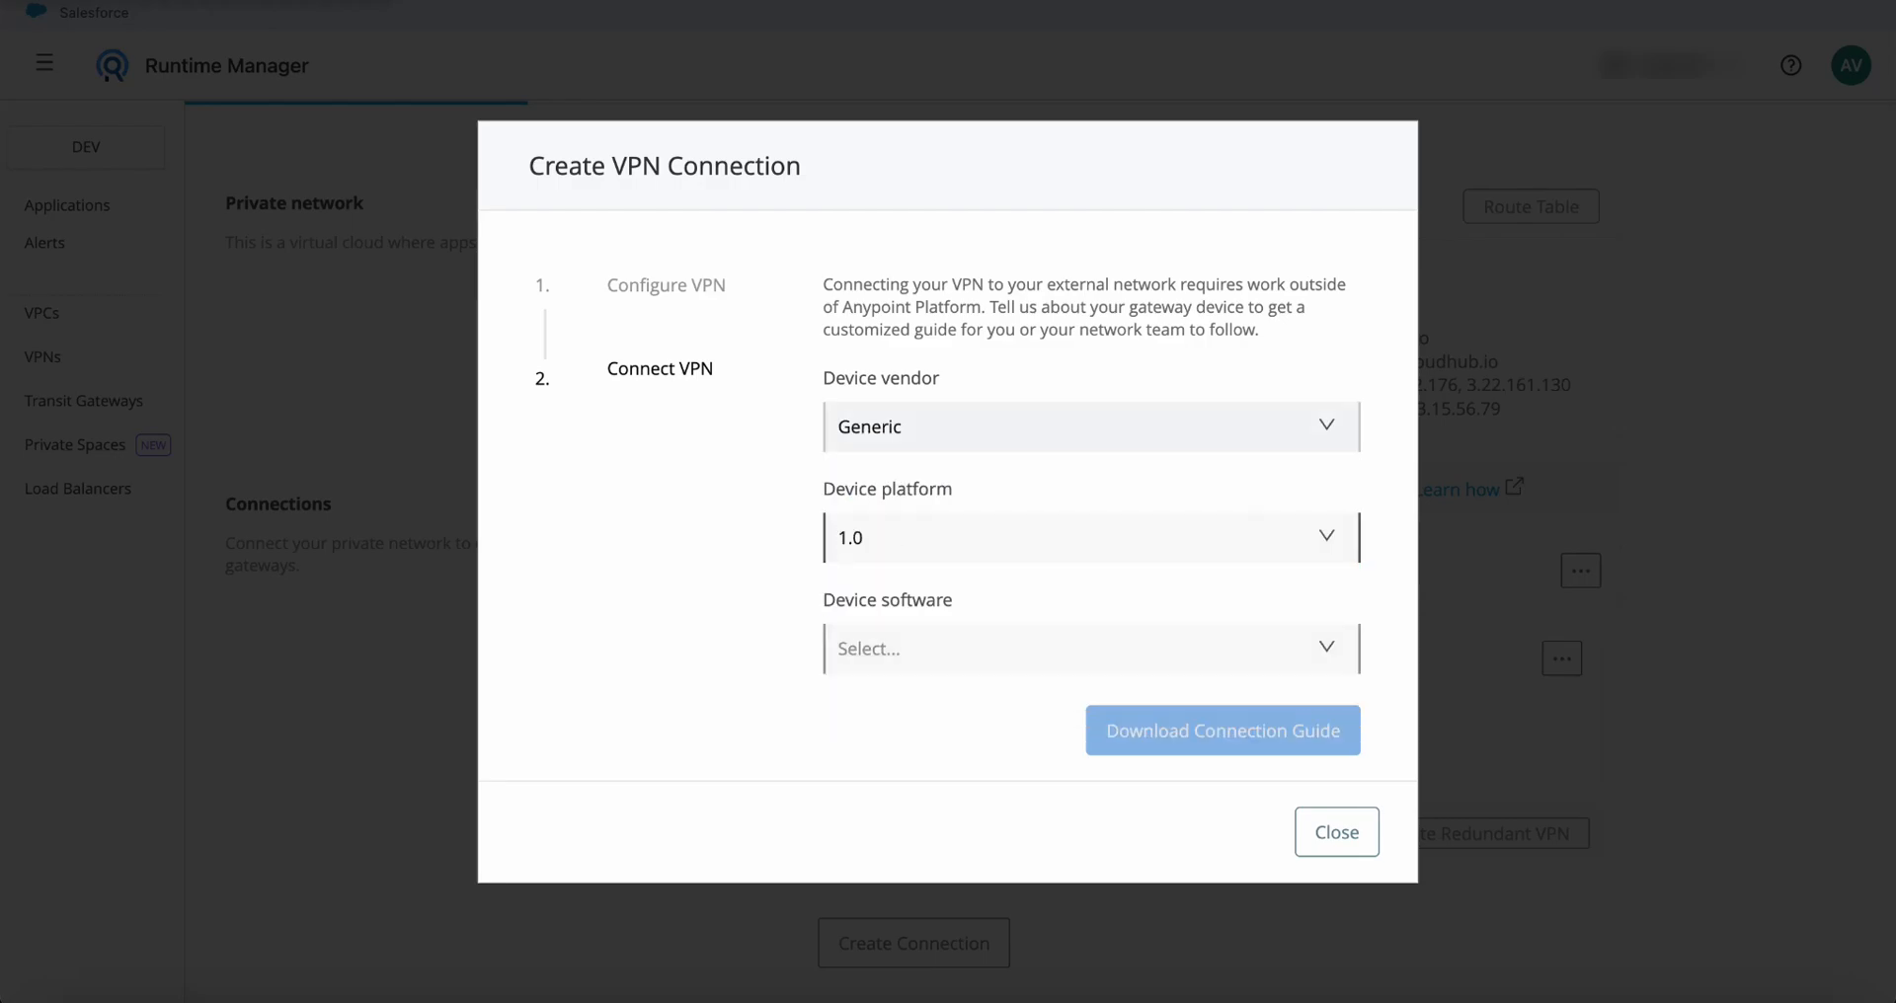
left_click(869, 649)
left_click(869, 697)
left_click(1338, 832)
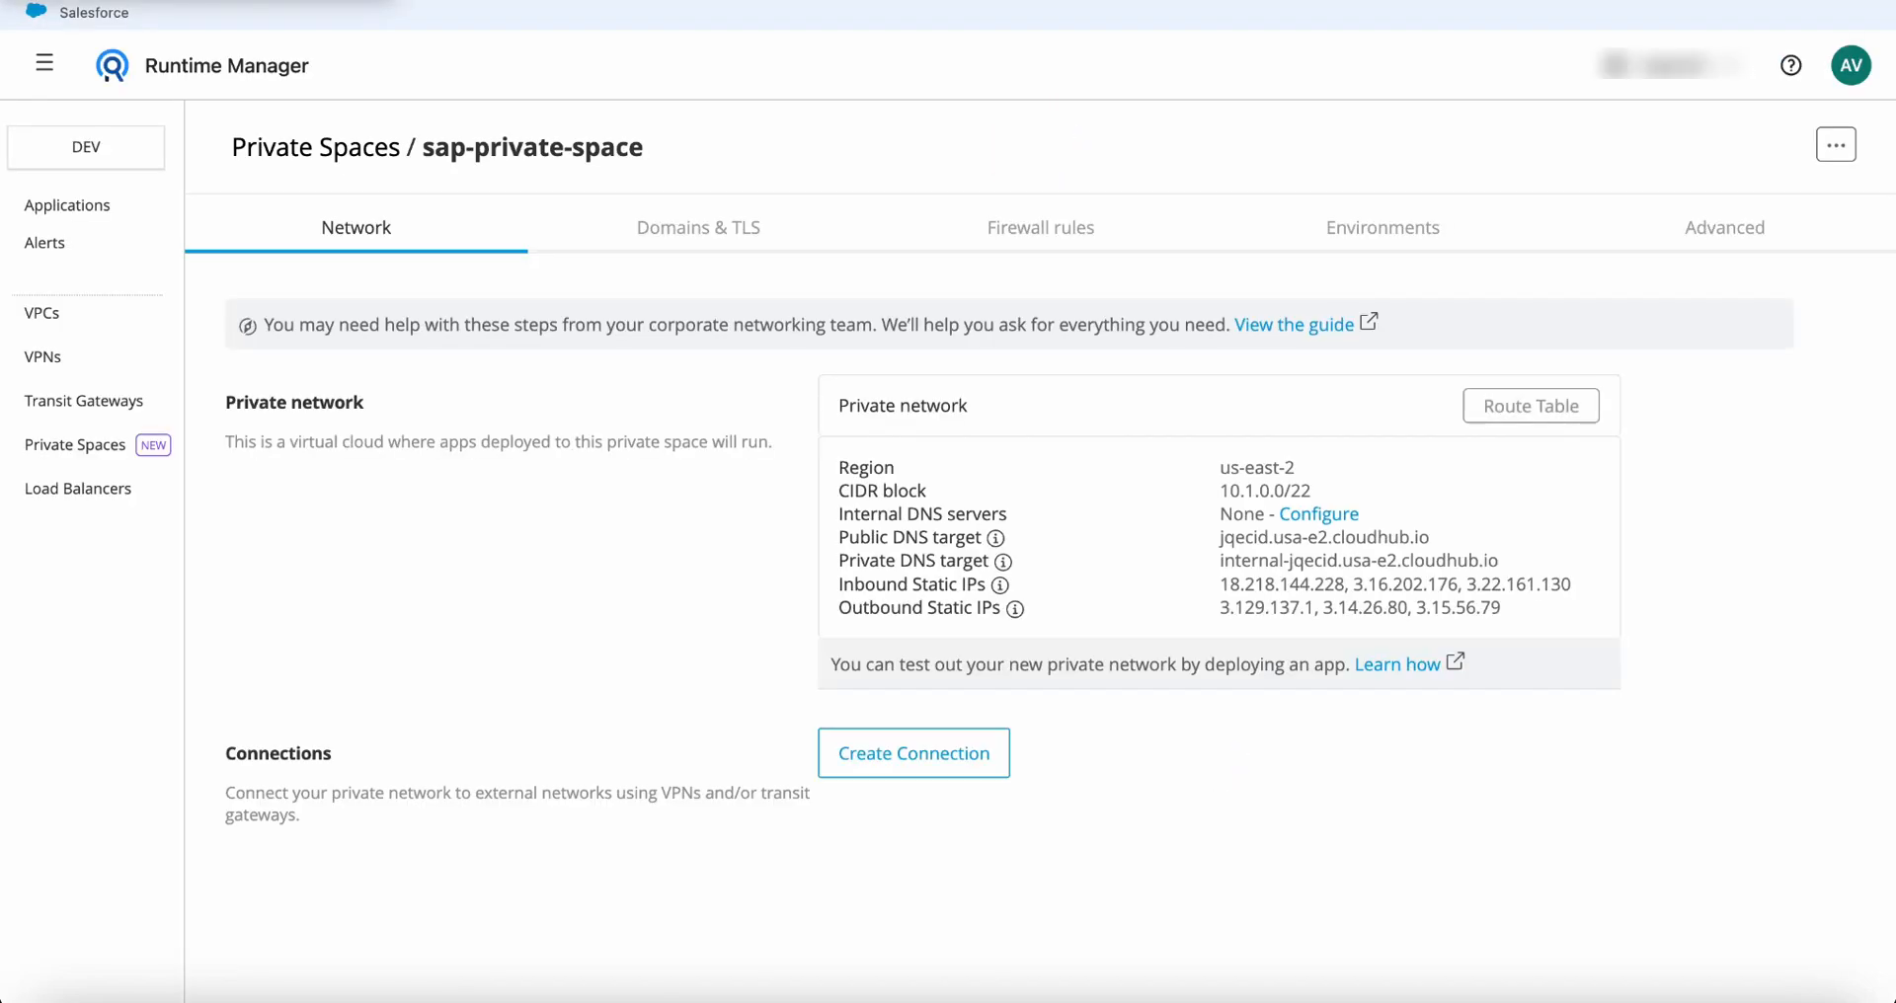
Download the connection guide for VPN 1 with device vendor Generic, platform 1.0 and software Generic
scroll(1036, 553, "down", 2)
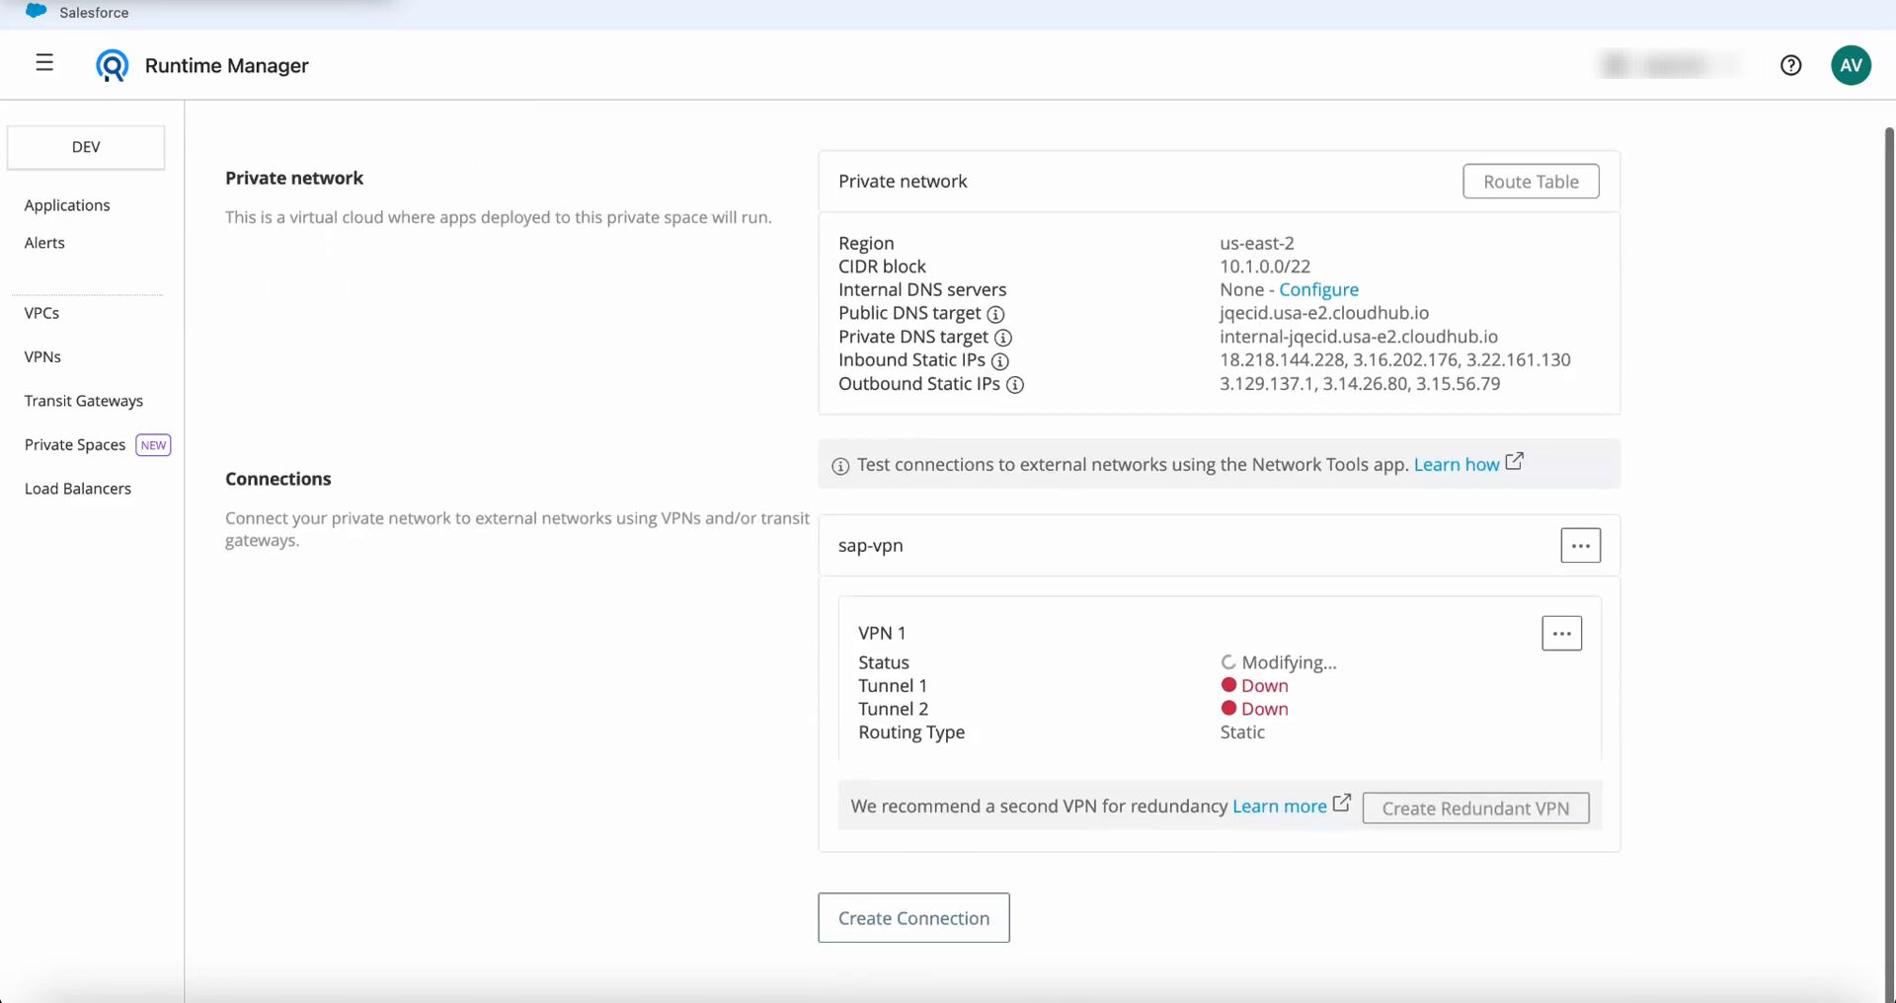
left_click_drag(1241, 687, 1339, 689)
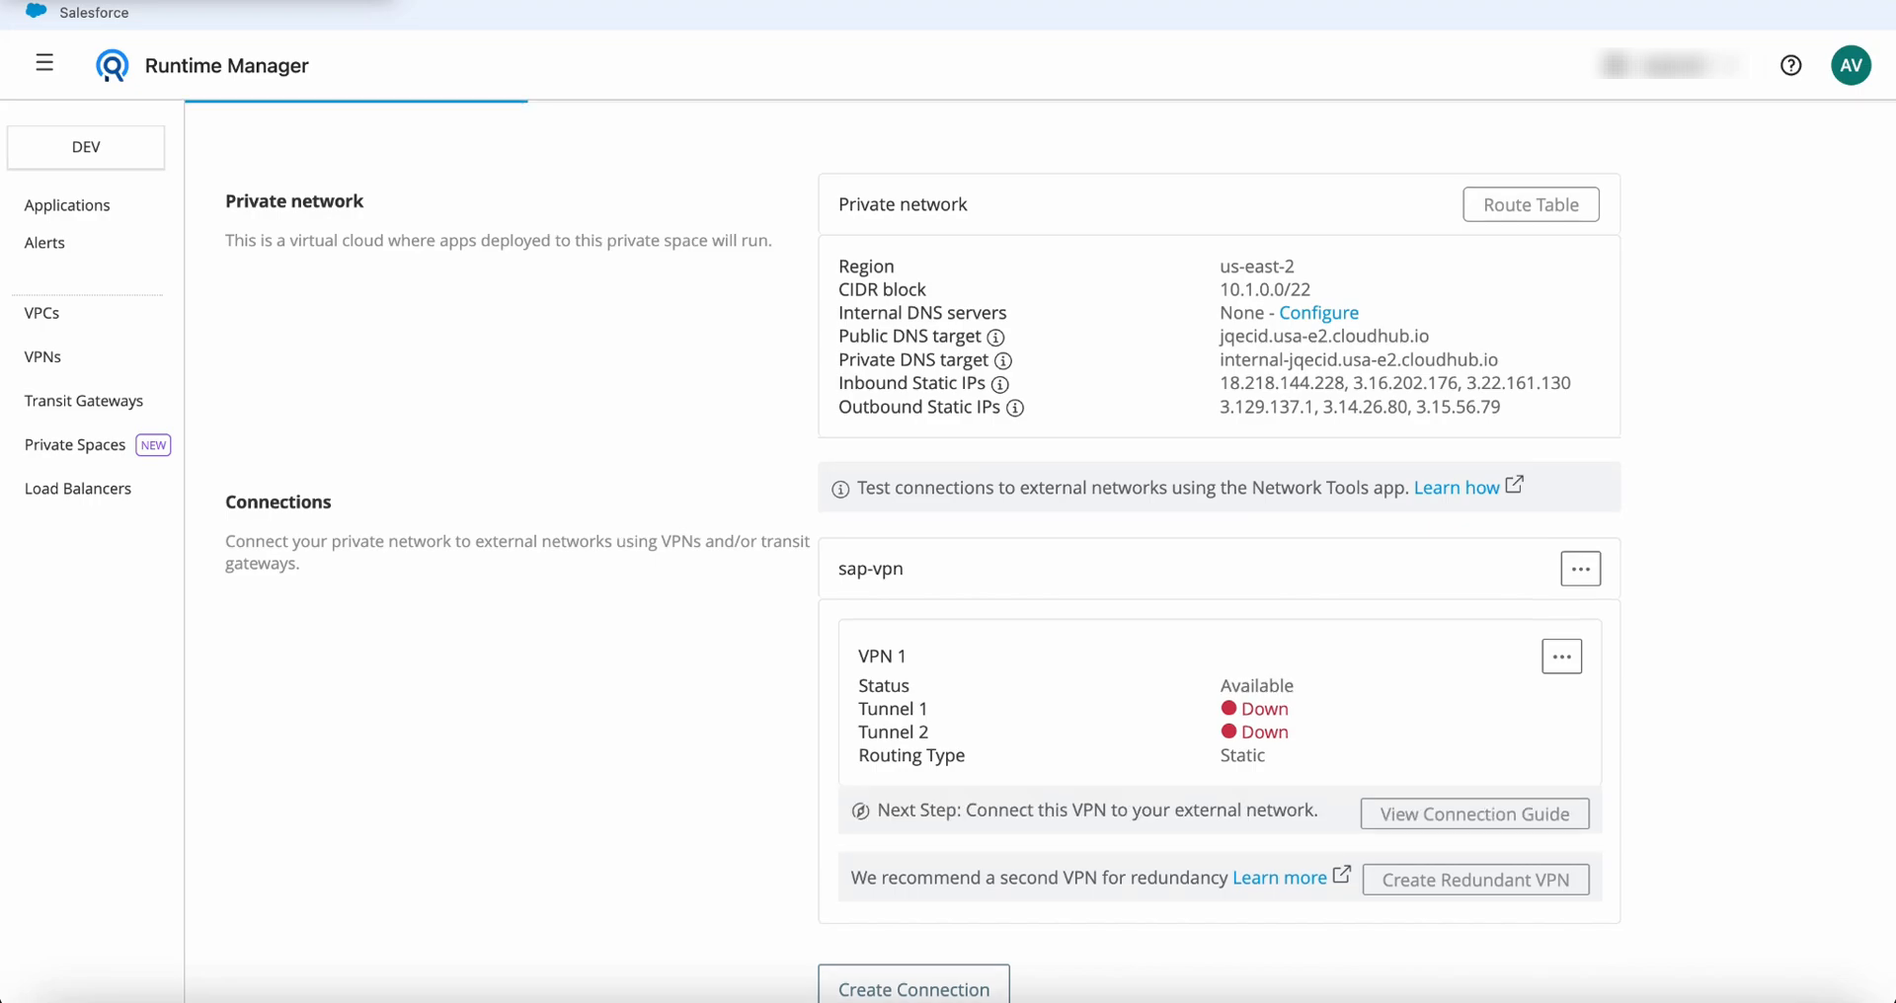
scroll(1040, 551, "down", 1)
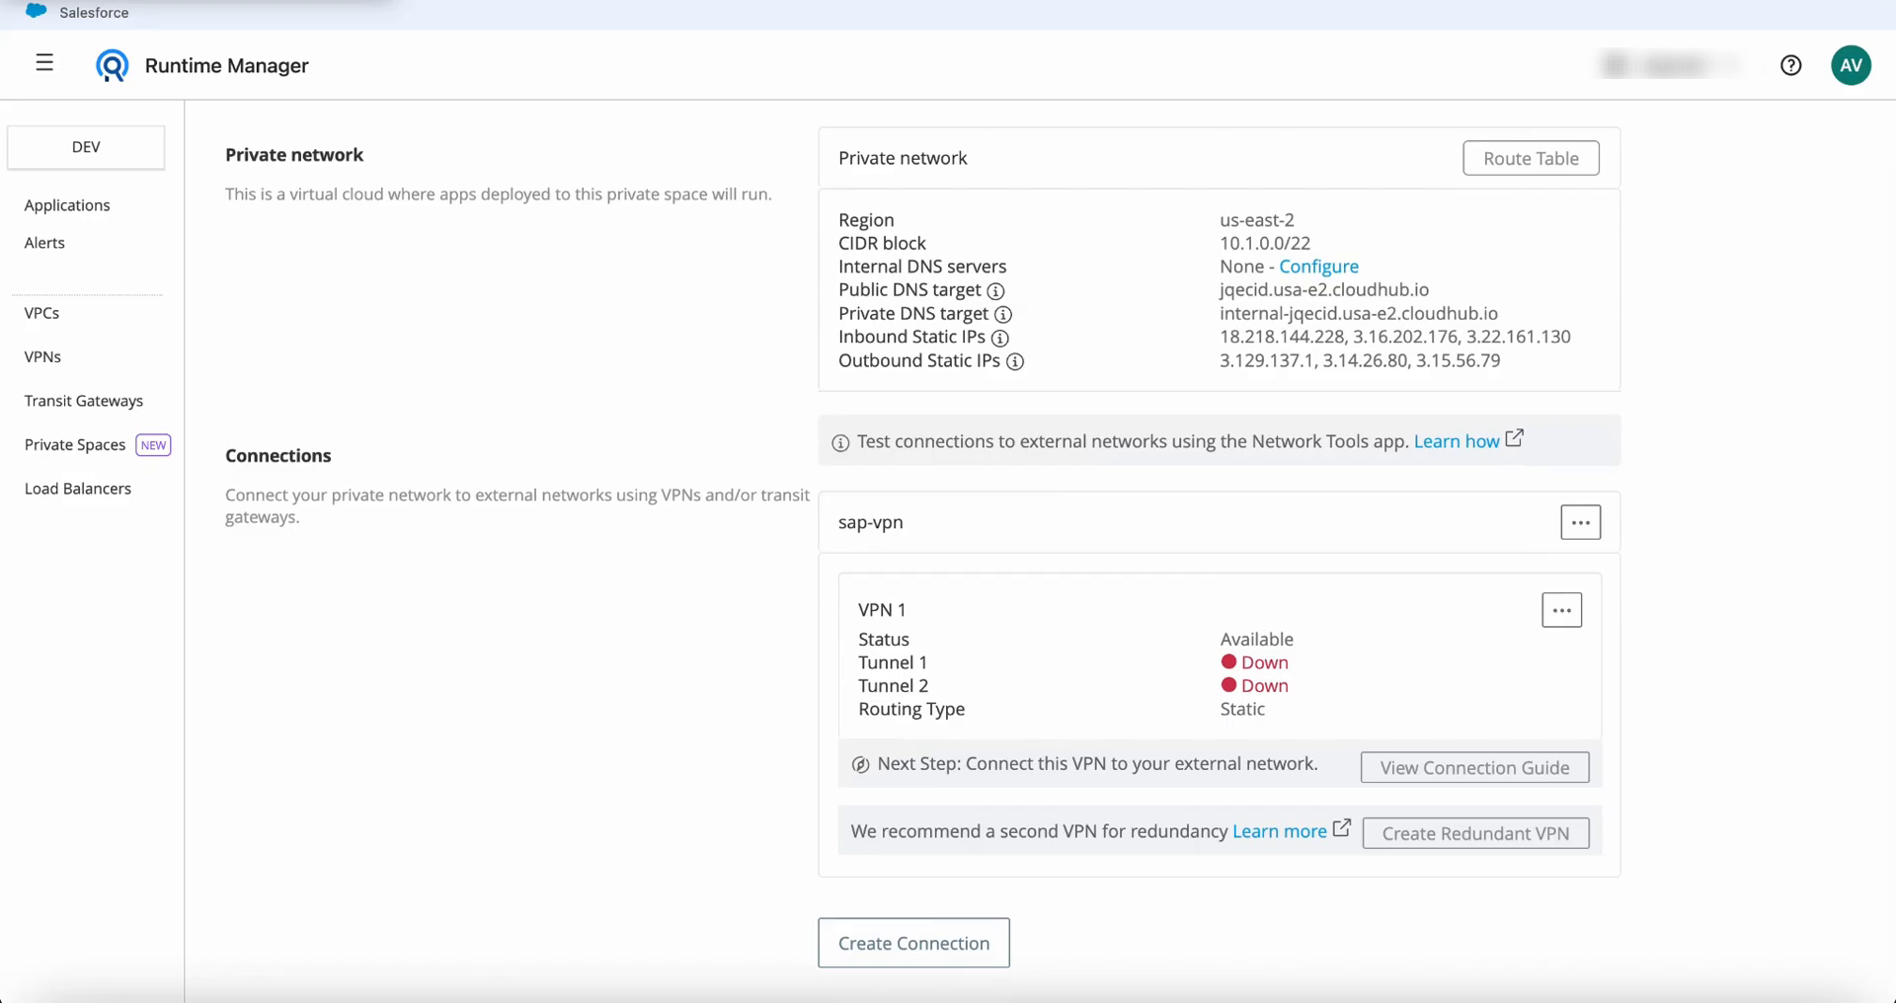
left_click(1475, 767)
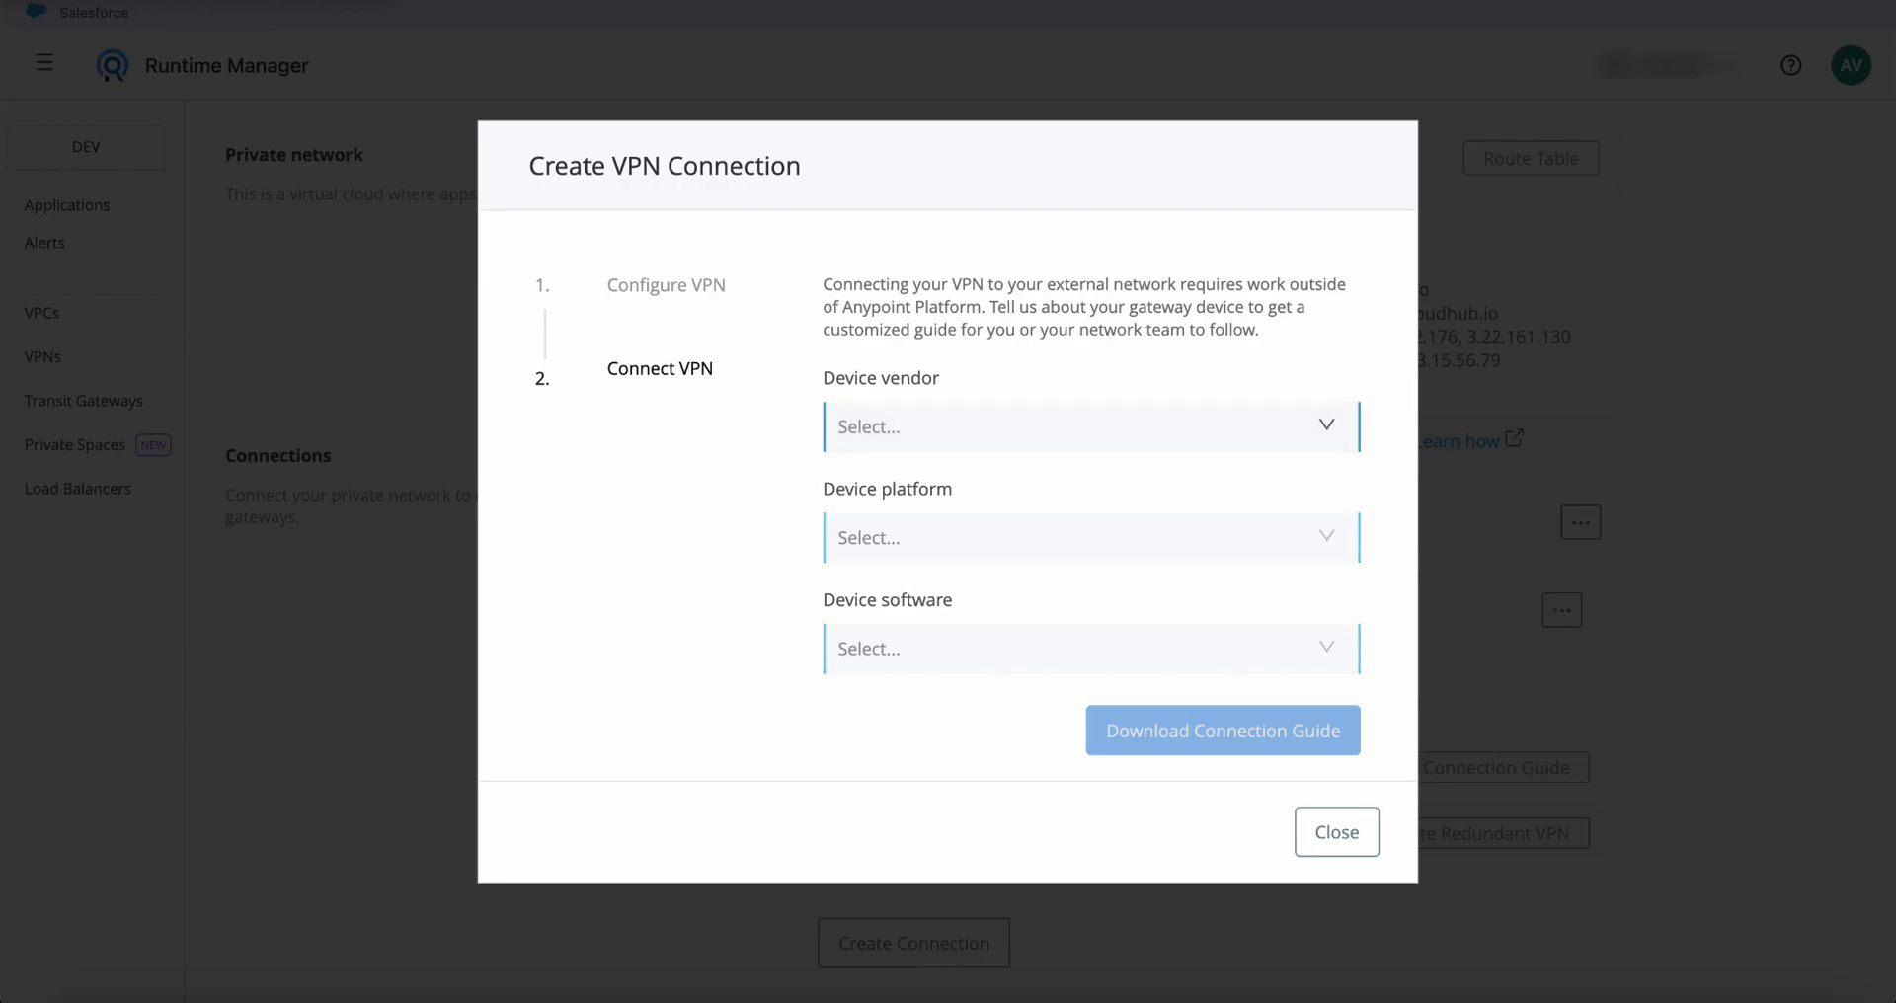
left_click(840, 426)
left_click(869, 527)
left_click(869, 538)
left_click(851, 587)
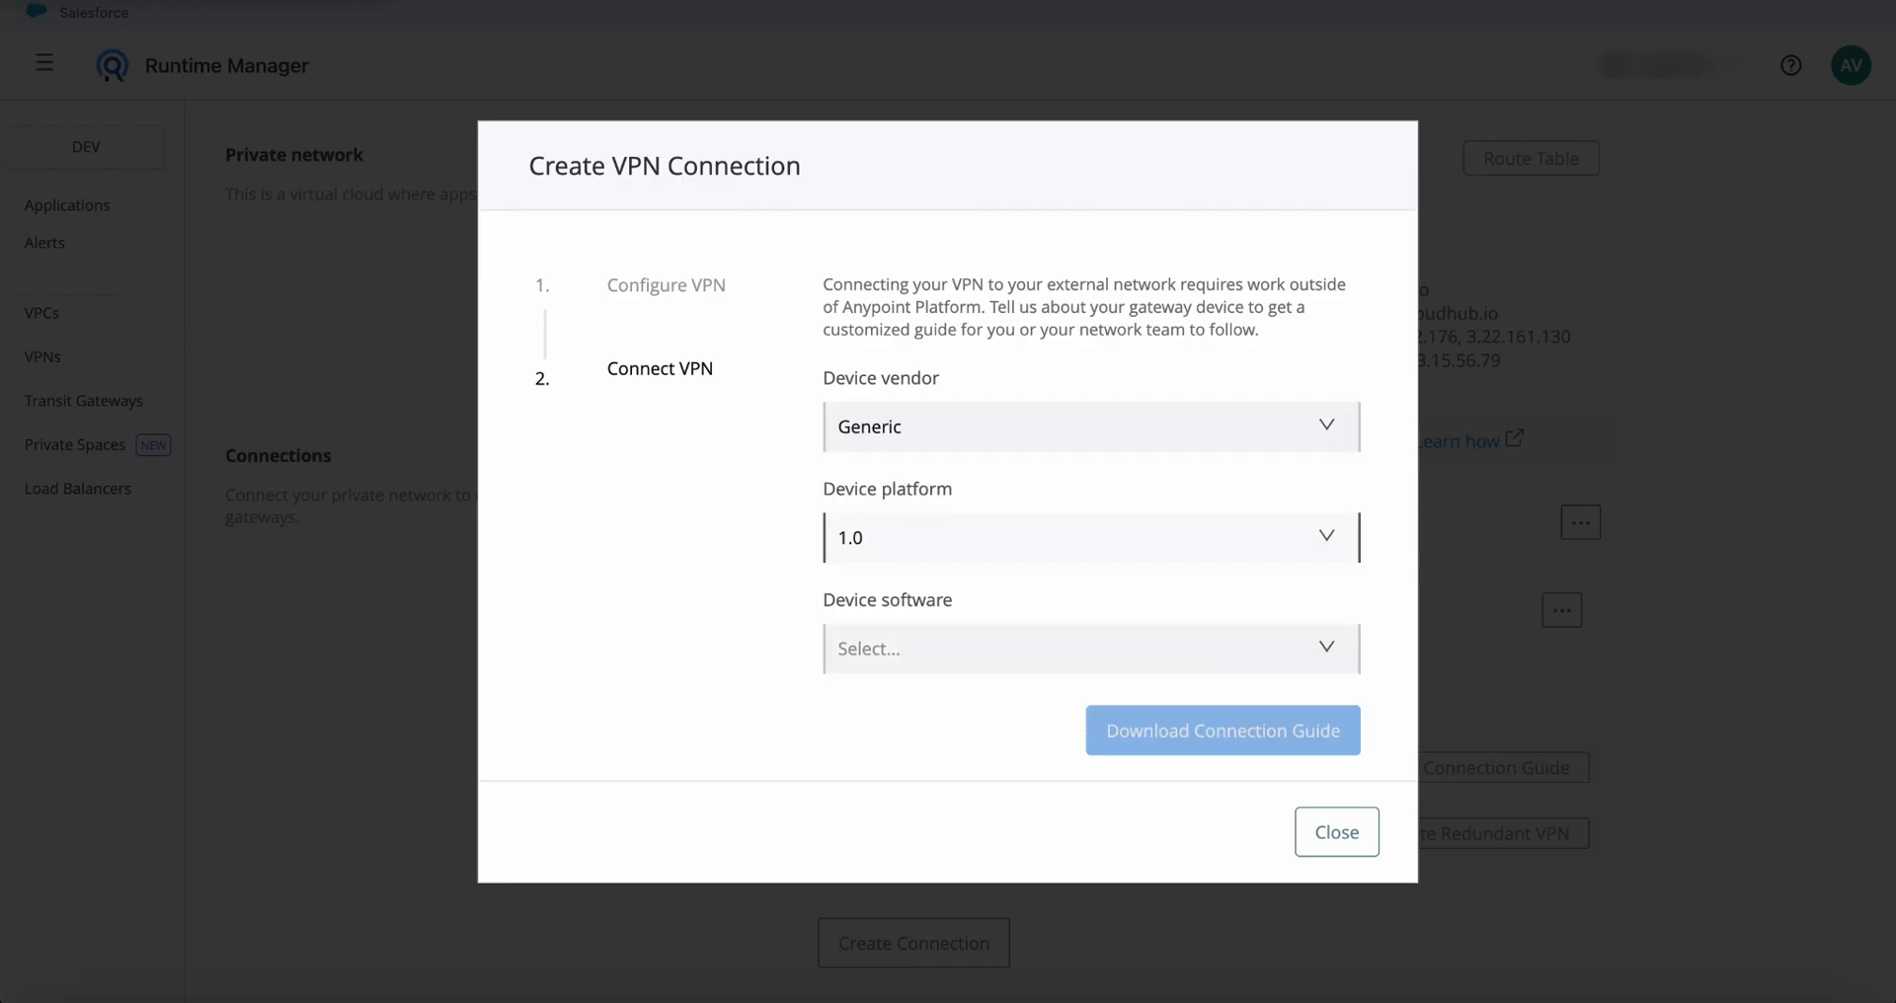
left_click(869, 649)
left_click(869, 698)
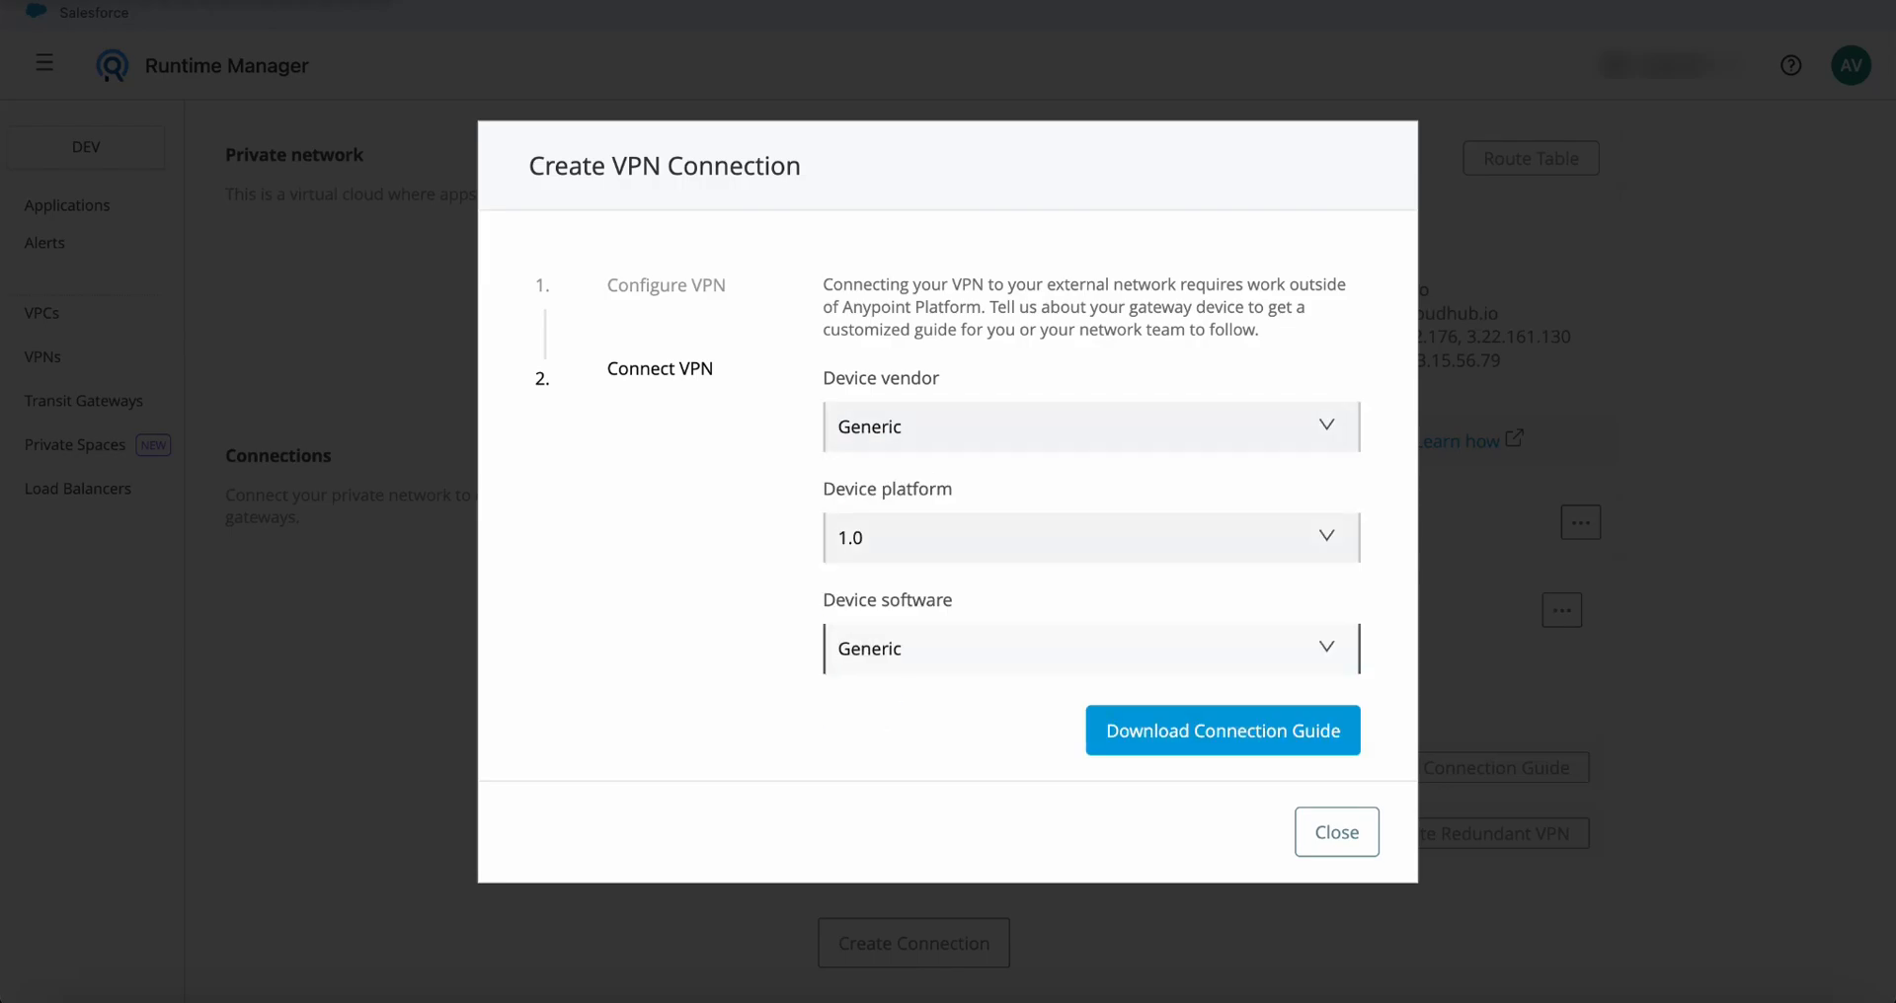
left_click(1223, 731)
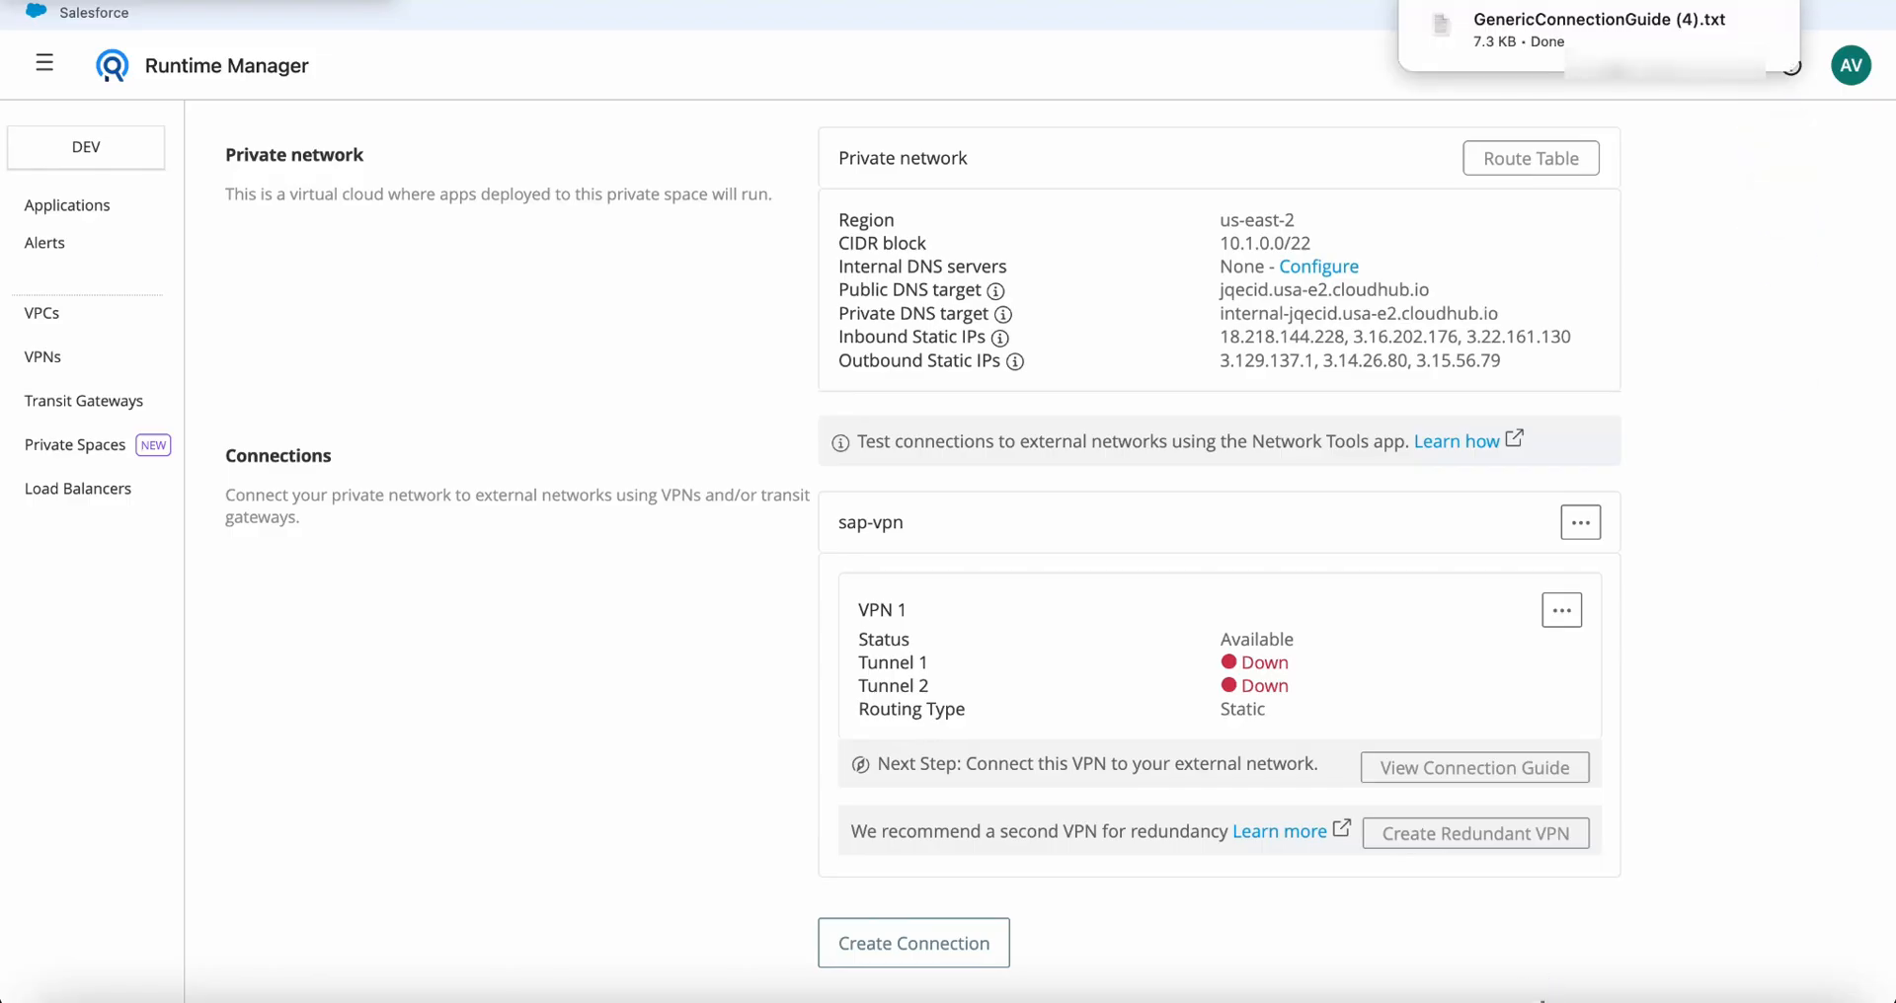
Open the downloaded GenericConnectionGuide (4).txt and examine its IKE, IPSec and tunnel interface settings and the gateway IP addresses
mouse_move(1580, 31)
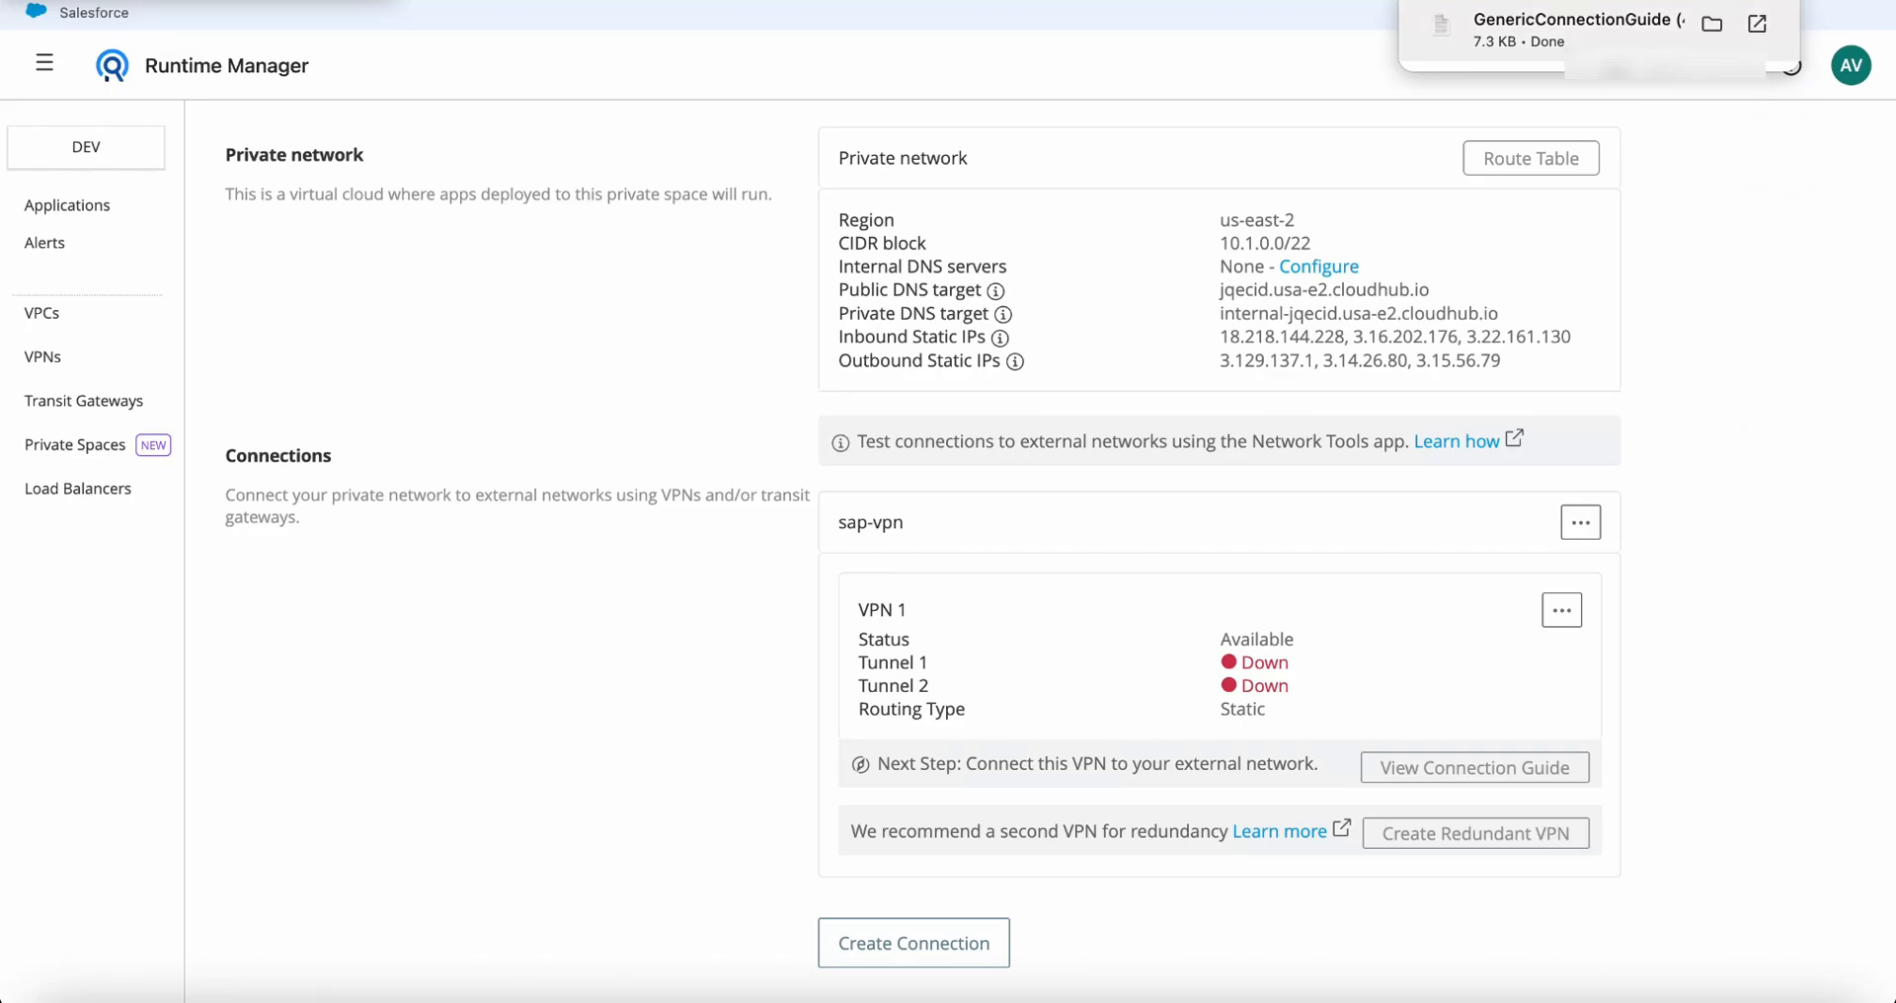
left_click(1580, 31)
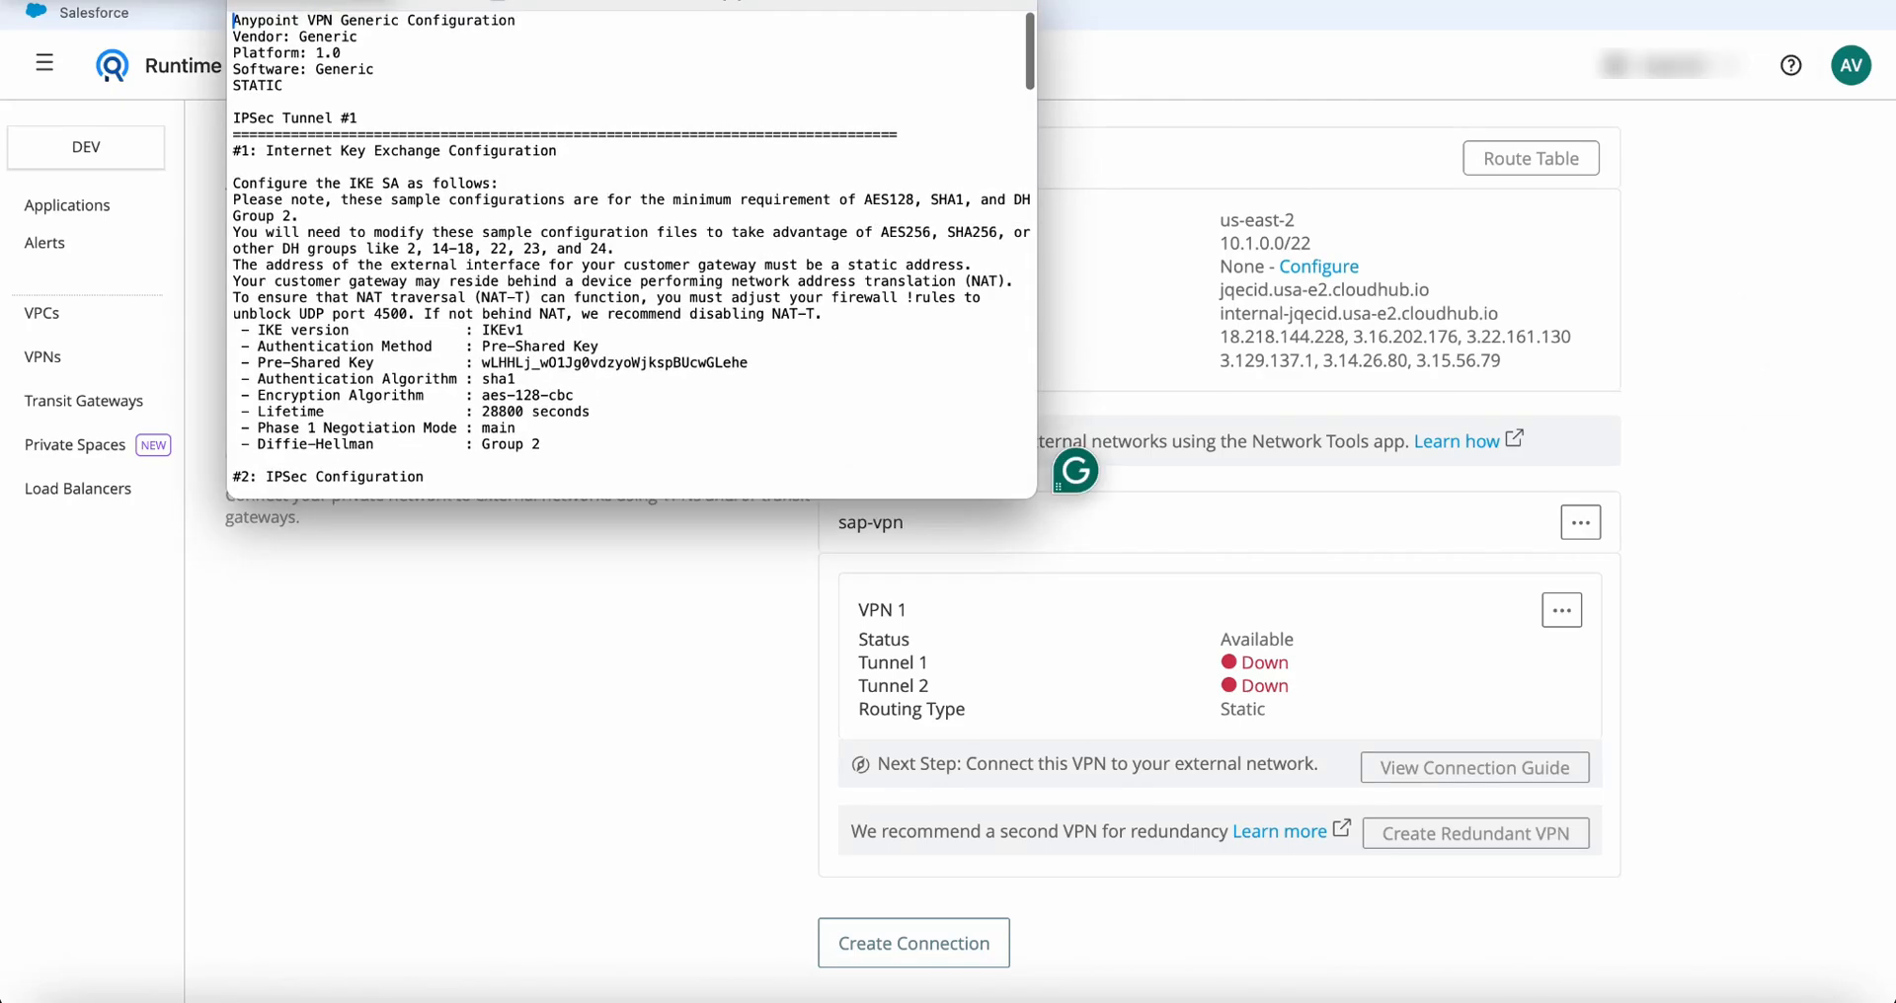
scroll(631, 255, "down", 2)
scroll(631, 255, "down", 10)
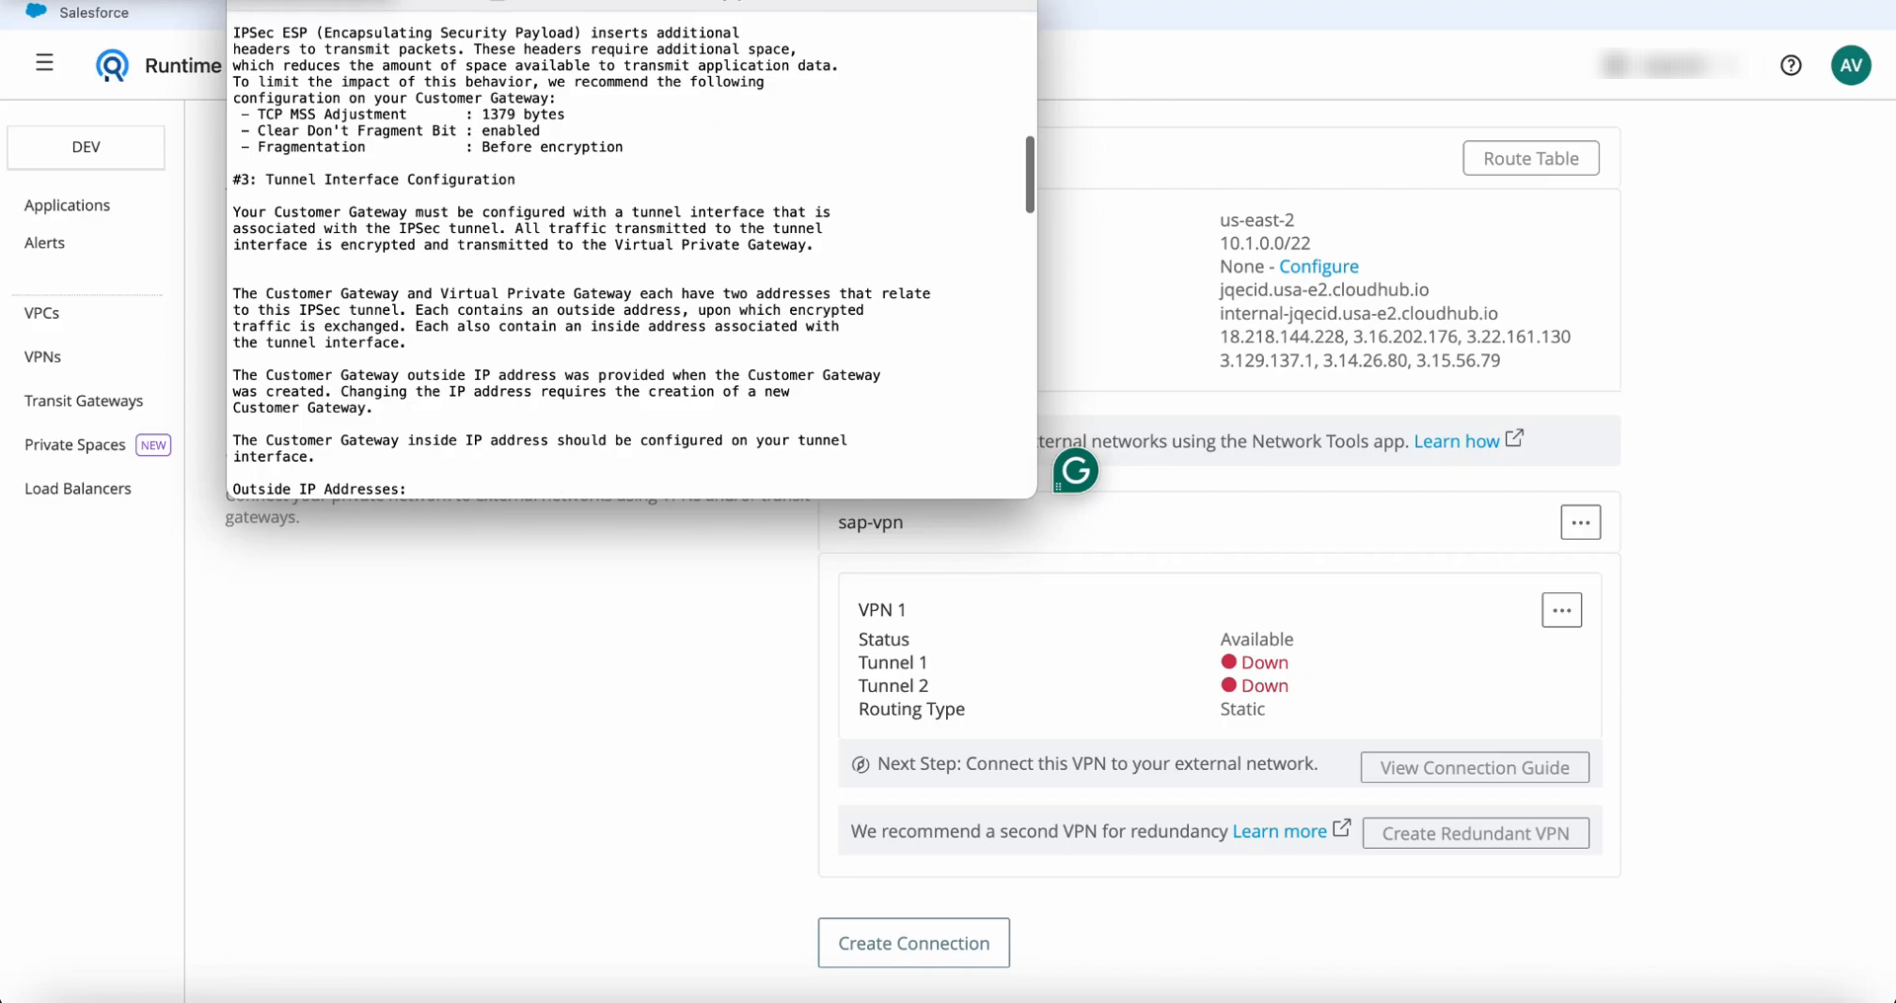
scroll(631, 255, "down", 8)
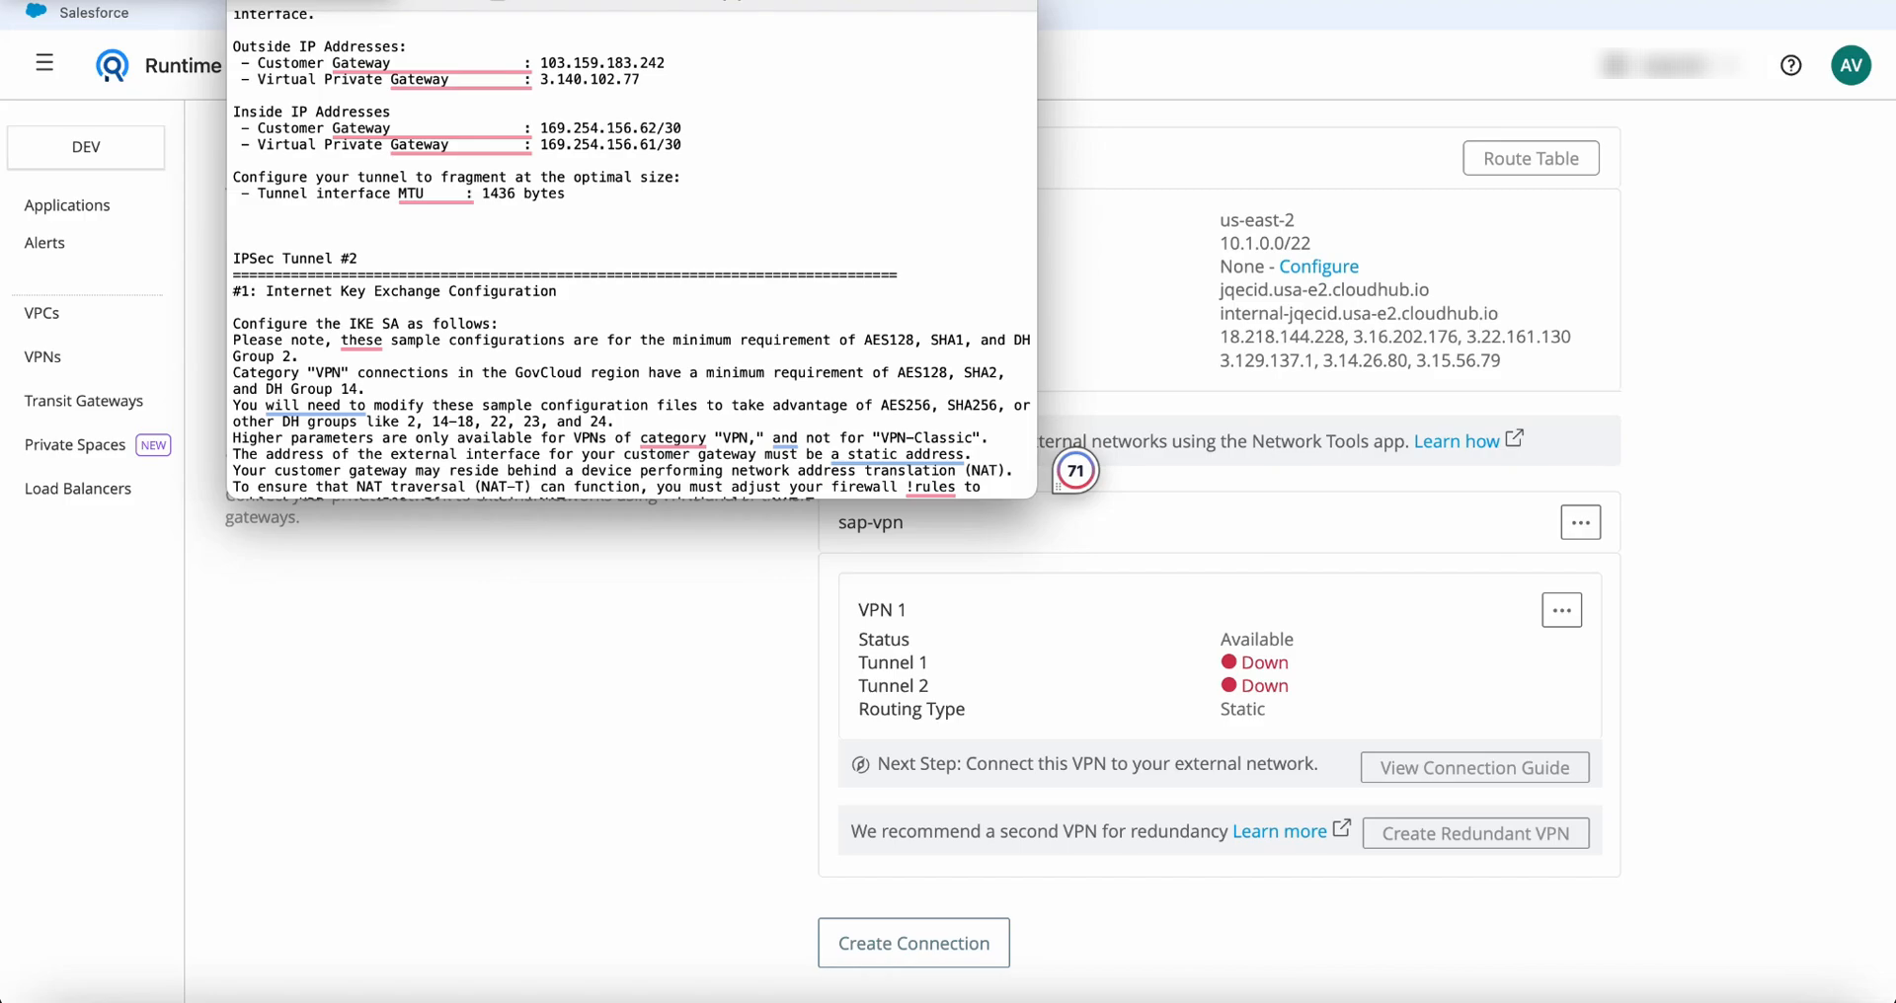
left_click_drag(632, 4, 788, 454)
Examine the domains and TLS, firewall rules, associated environments and advanced settings of sap-private-space
scroll(691, 296, "up", 4)
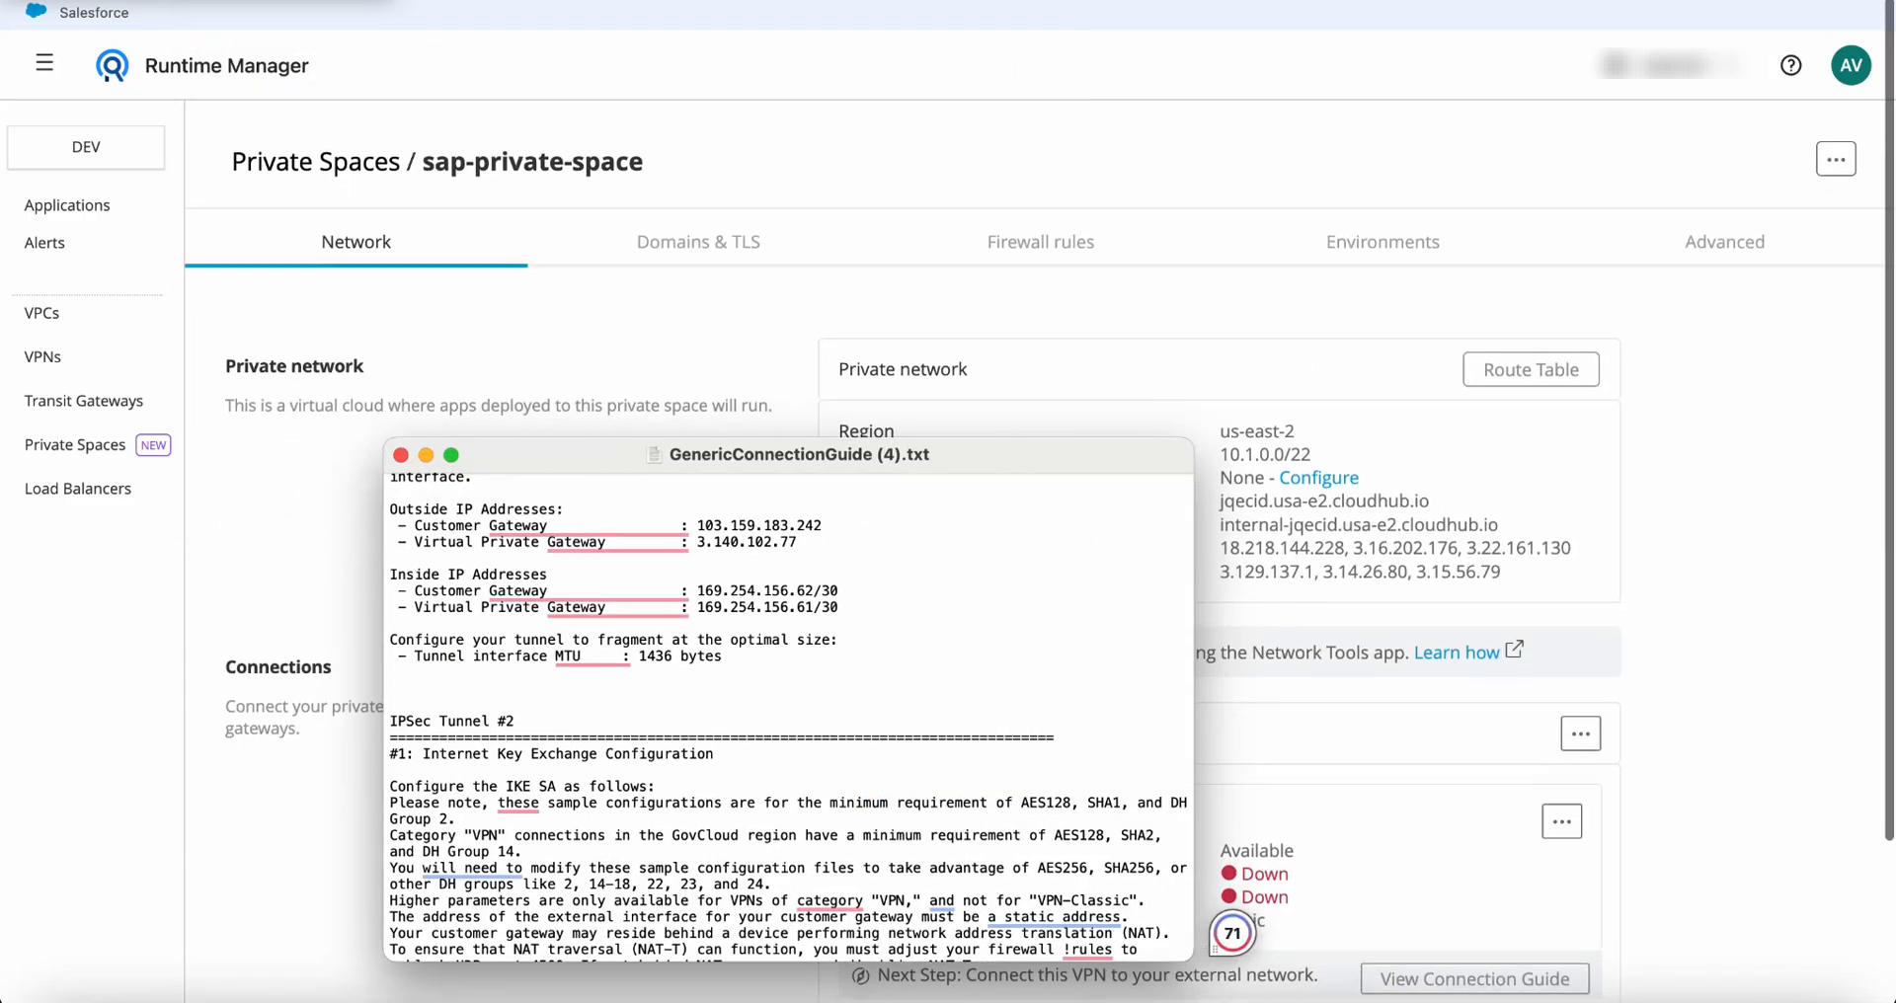
left_click(699, 229)
left_click(698, 228)
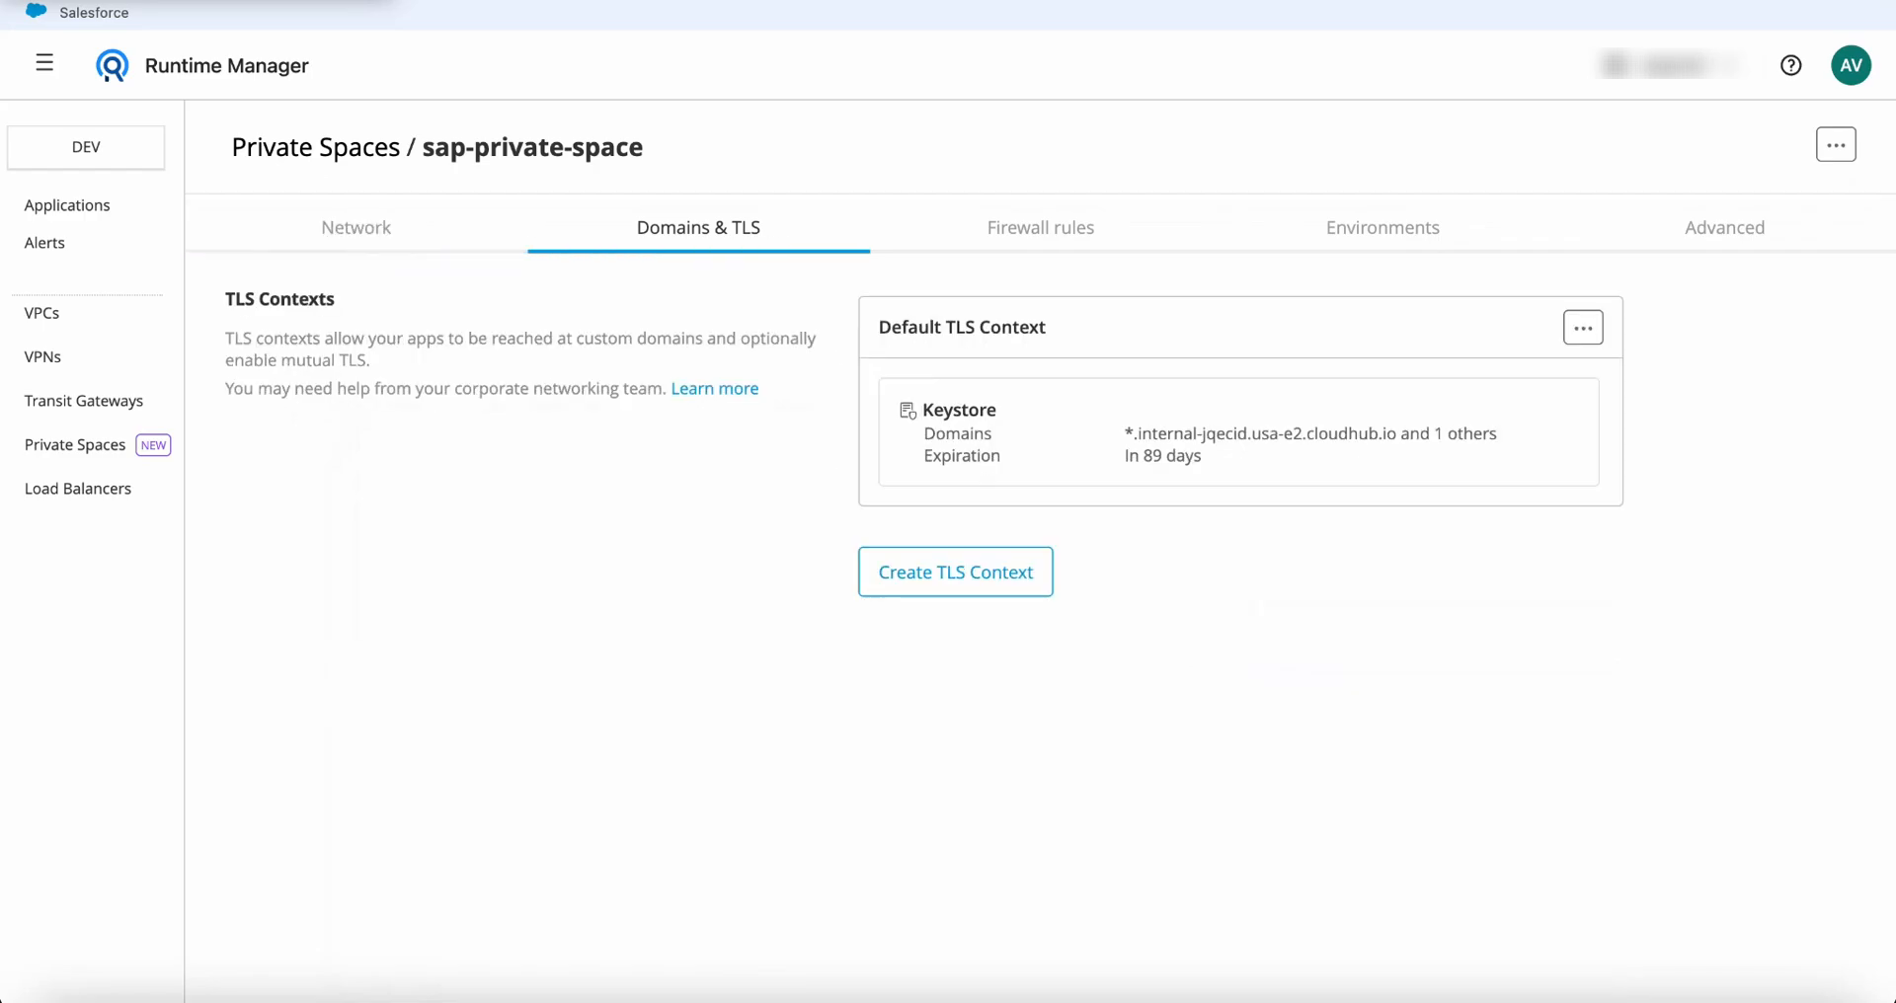
left_click(1041, 228)
left_click(1382, 228)
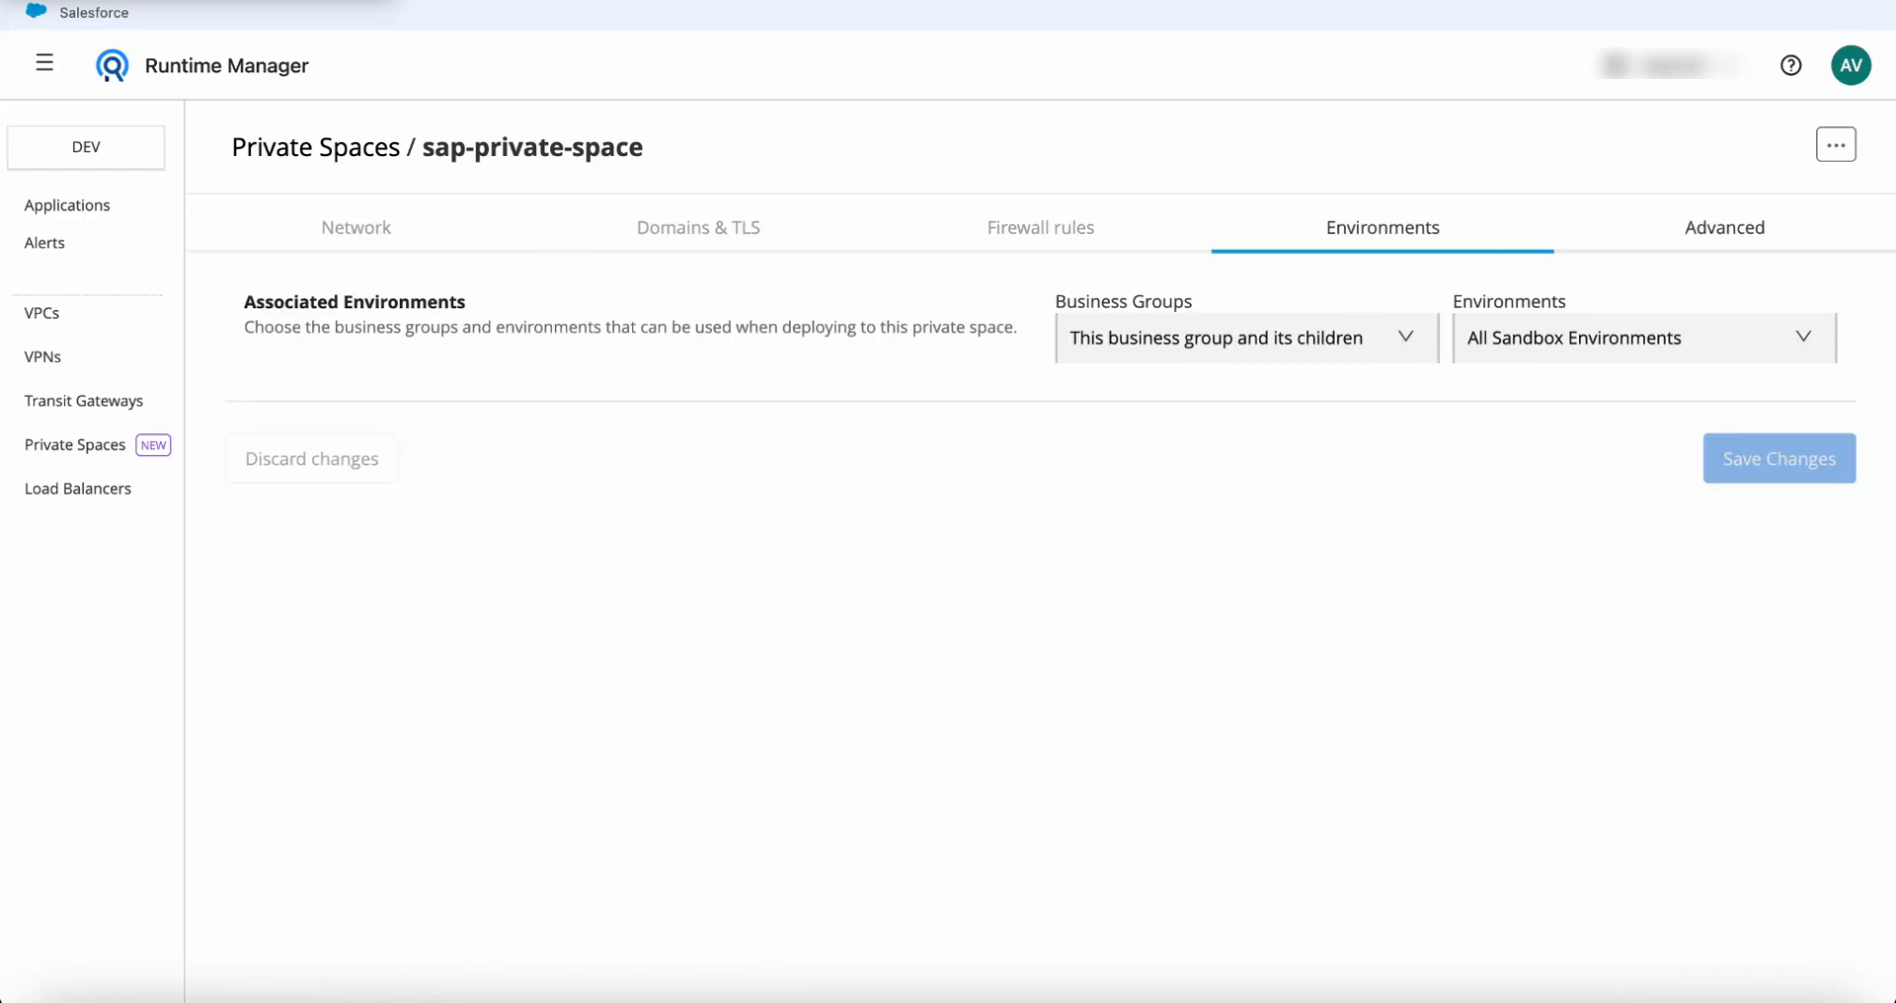
left_click(1724, 229)
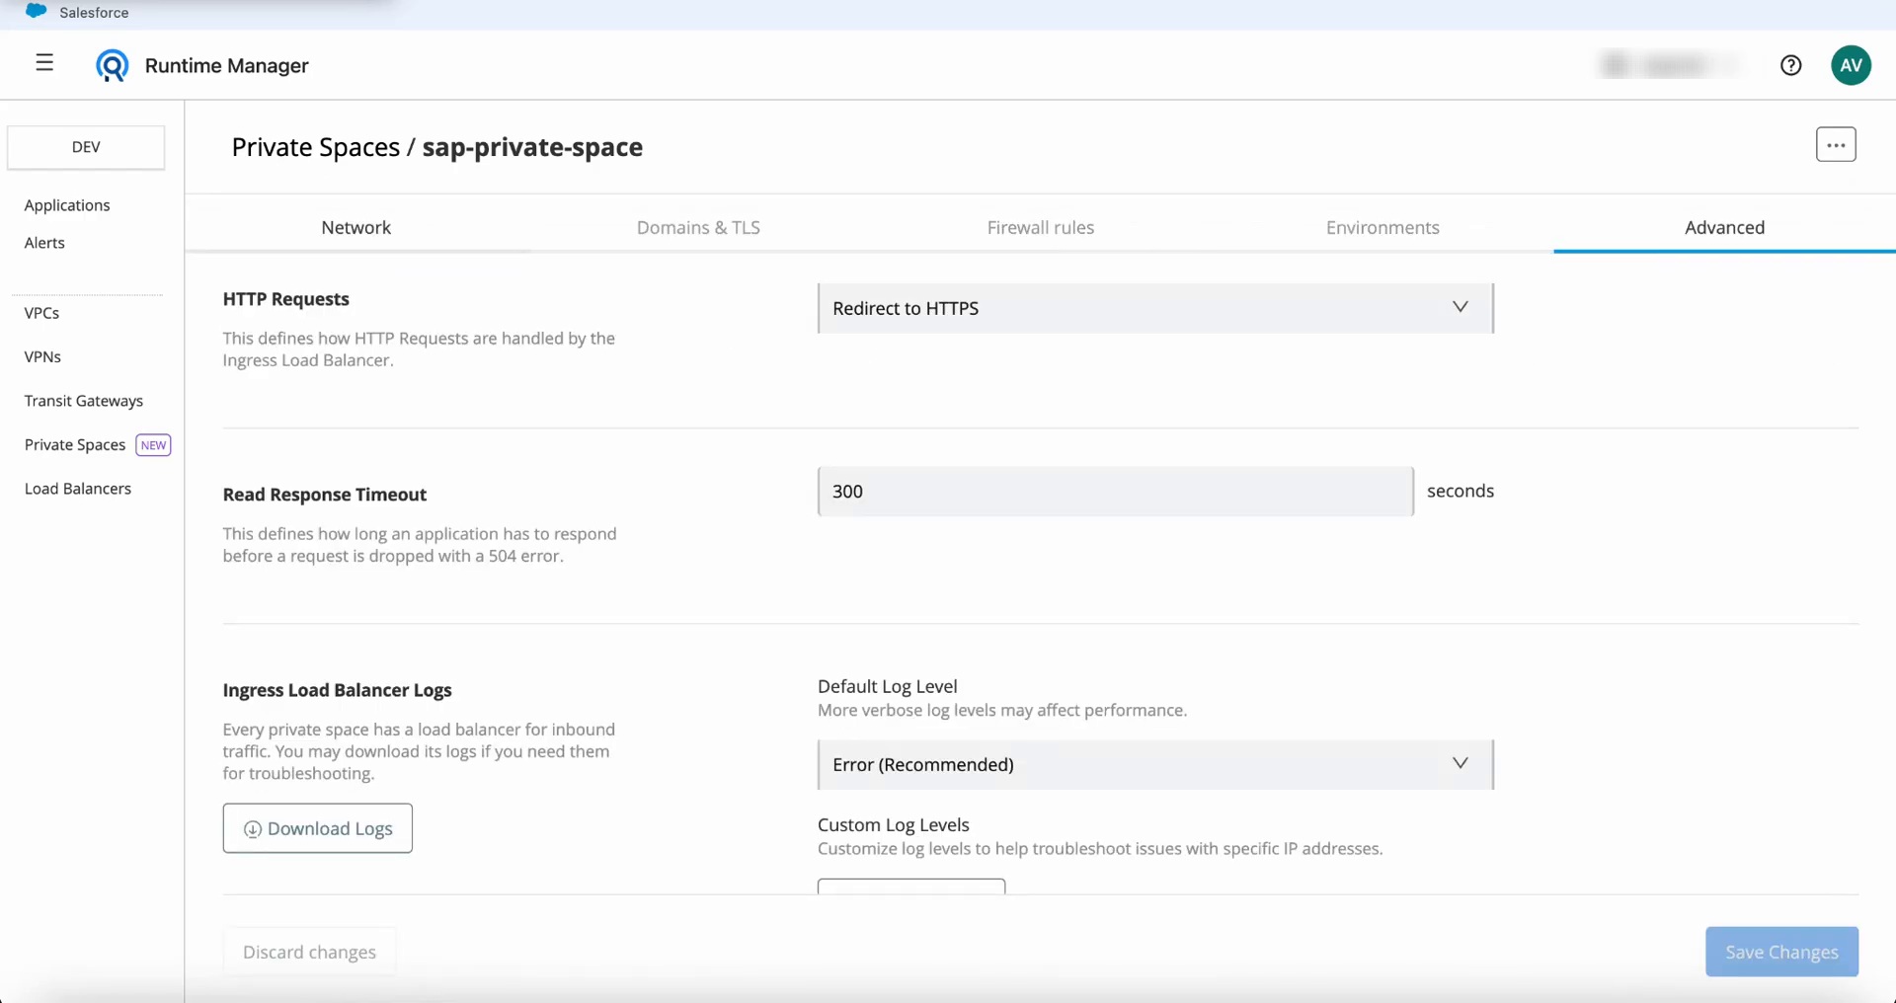
Return to the network settings of sap-private-space and review the private network details and the sap-vpn connection
left_click(355, 228)
scroll(1040, 551, "down", 3)
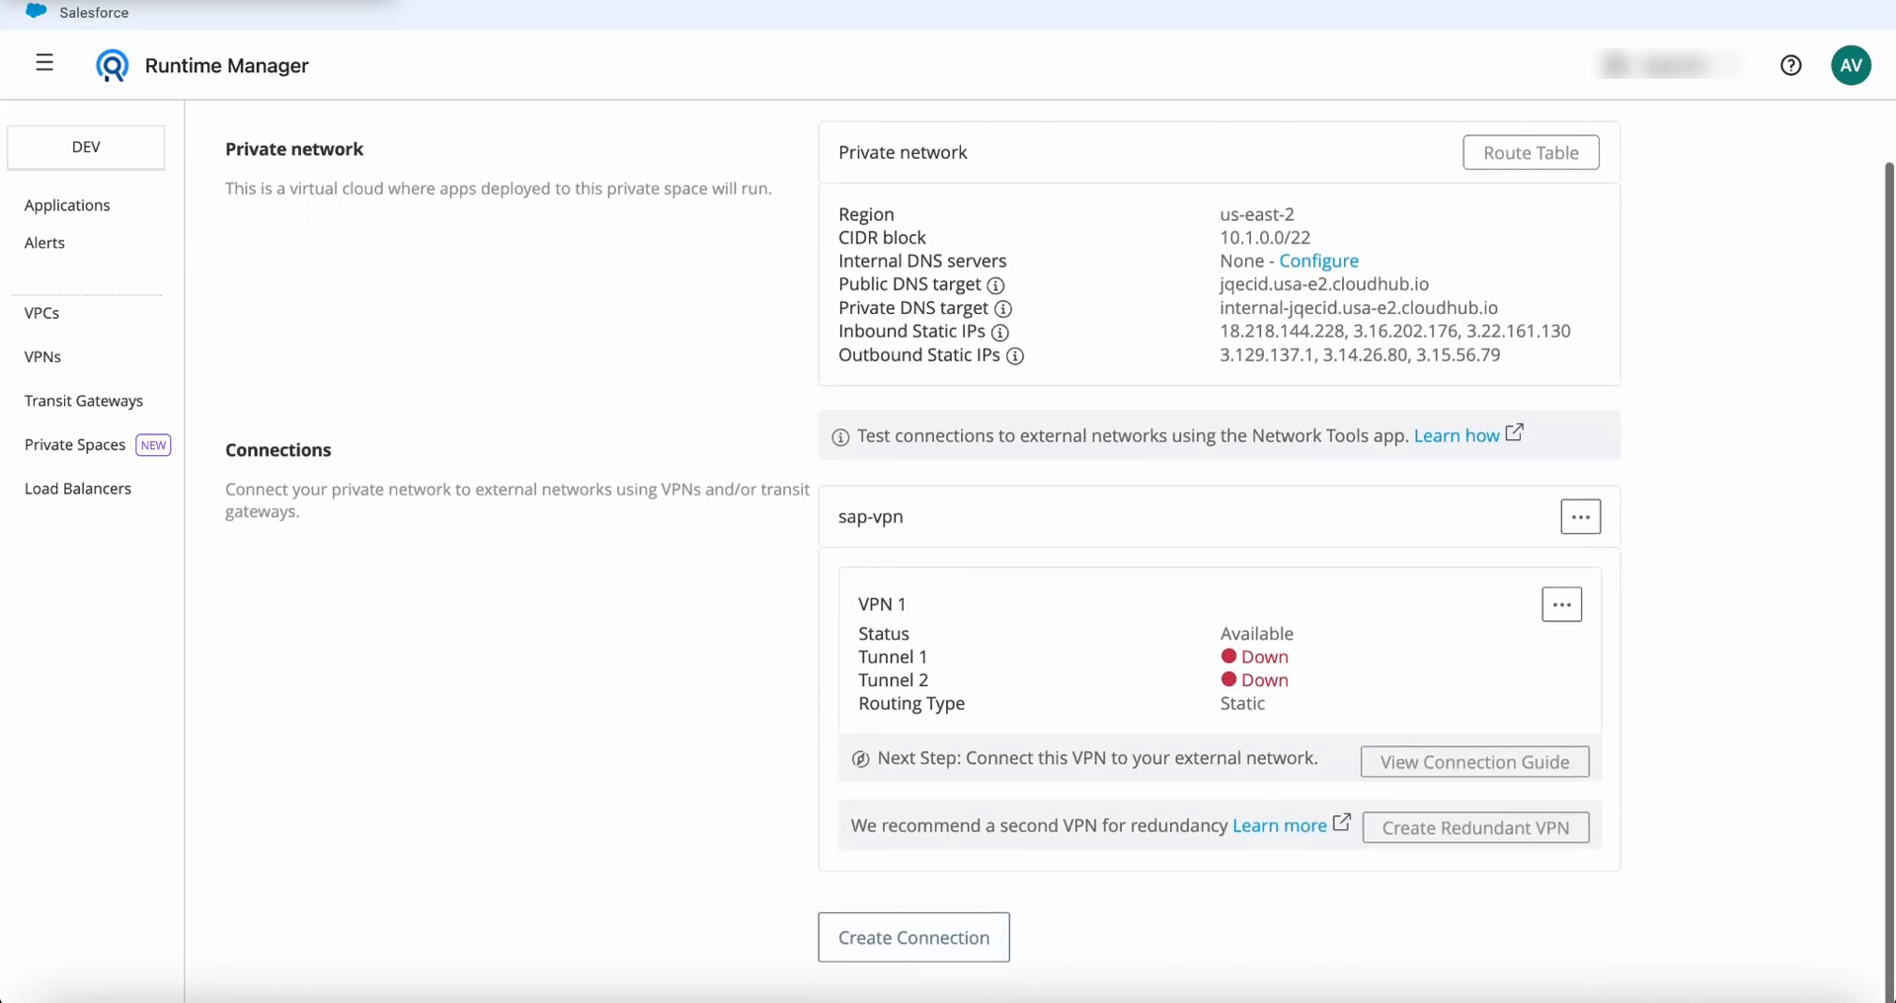
scroll(1040, 551, "up", 3)
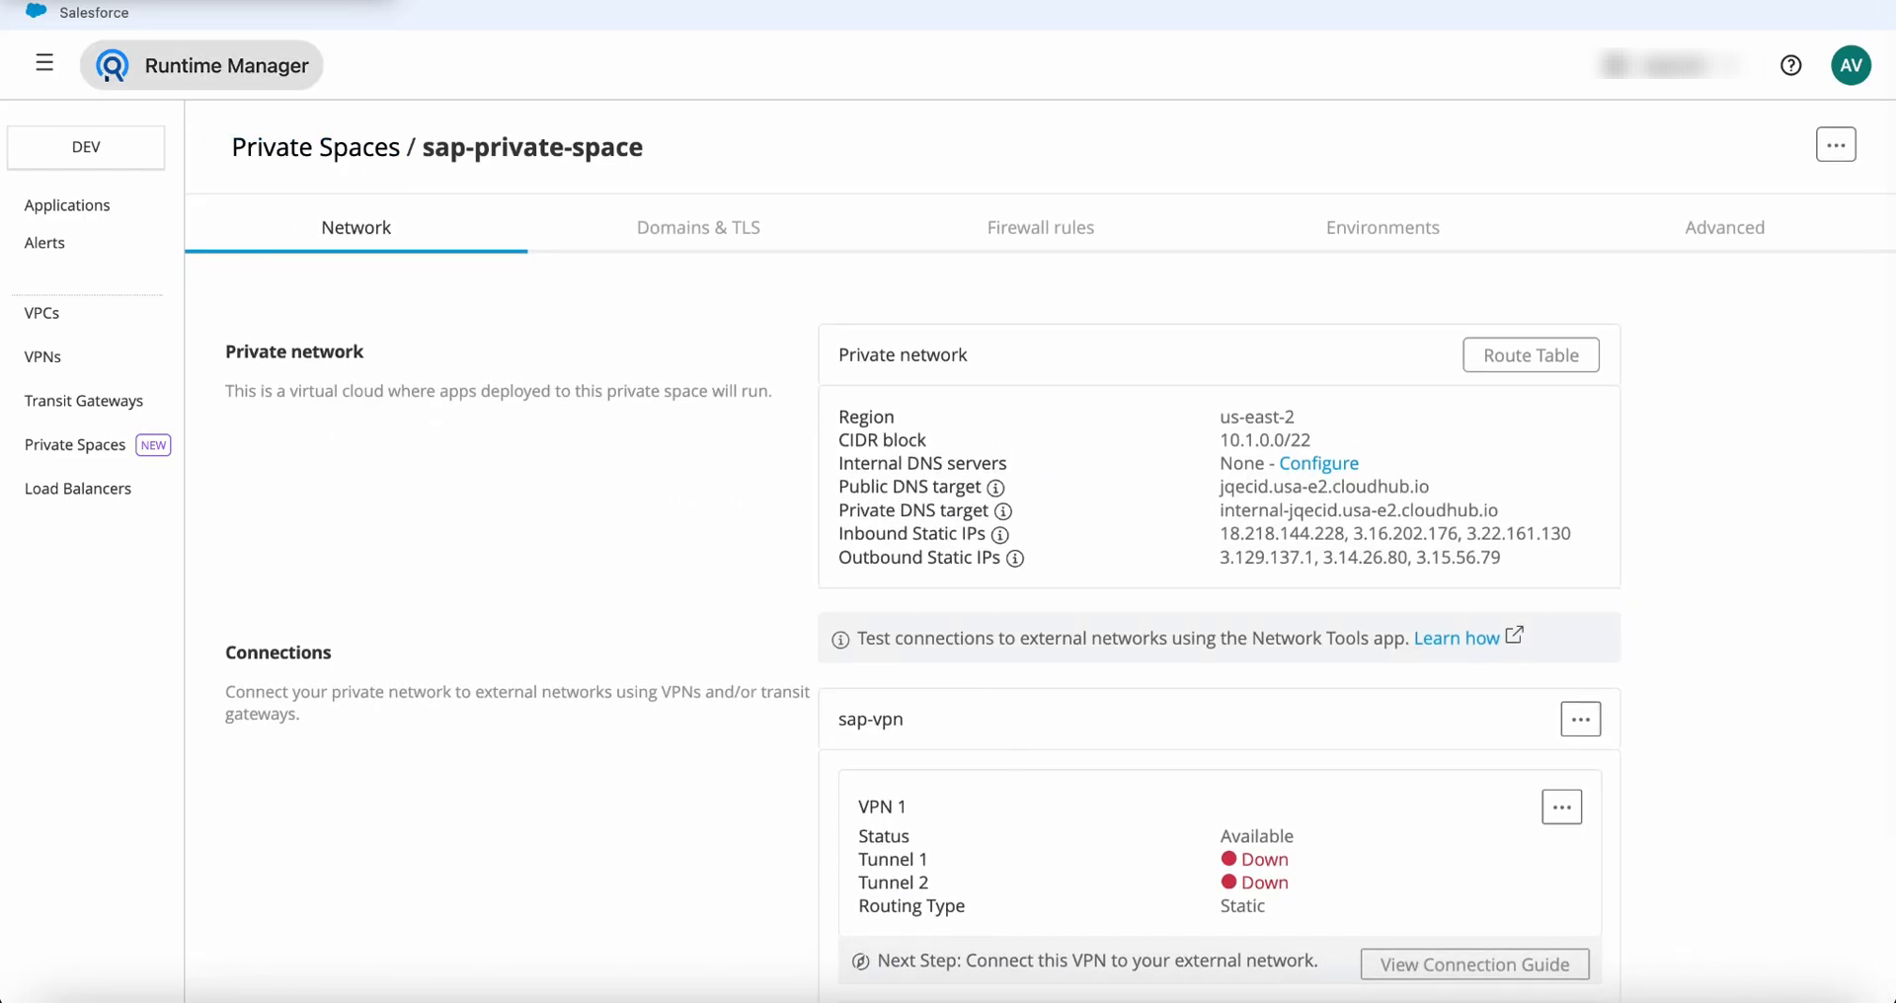